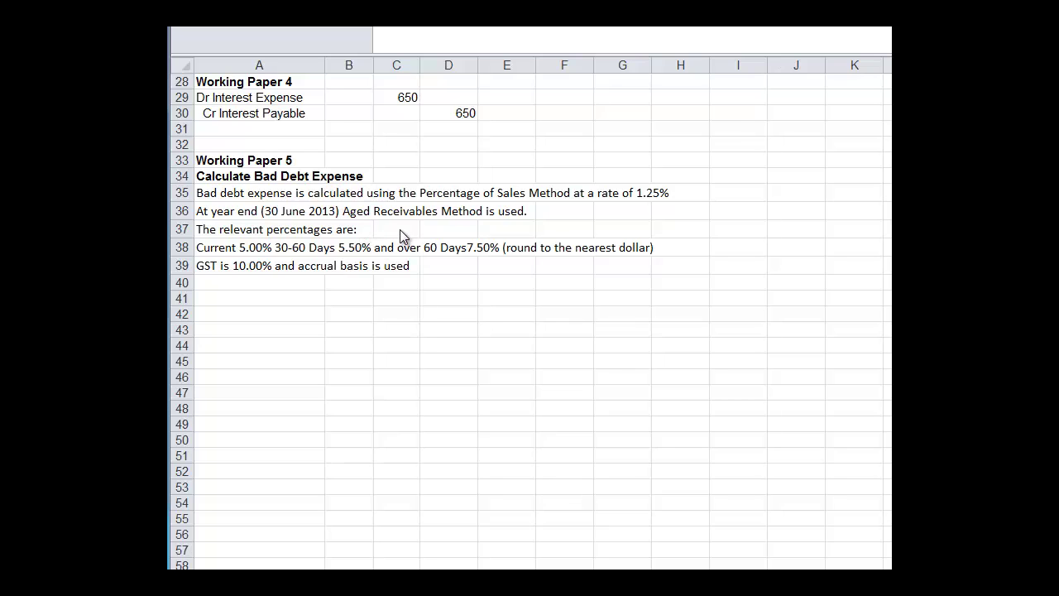
Enter Normal, Credit Sales, Returns and Allowances and Net Credit Sales in A41:A44, bolding Normal
{"action": "key", "text": "alt+Tab"}
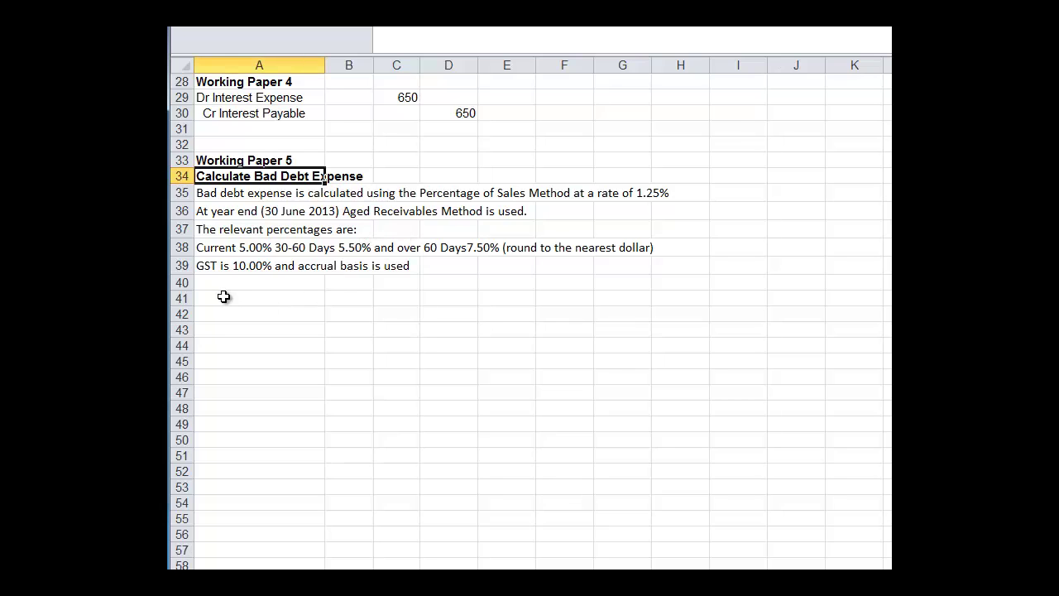
{"action": "left_click", "coordinate": [223, 298]}
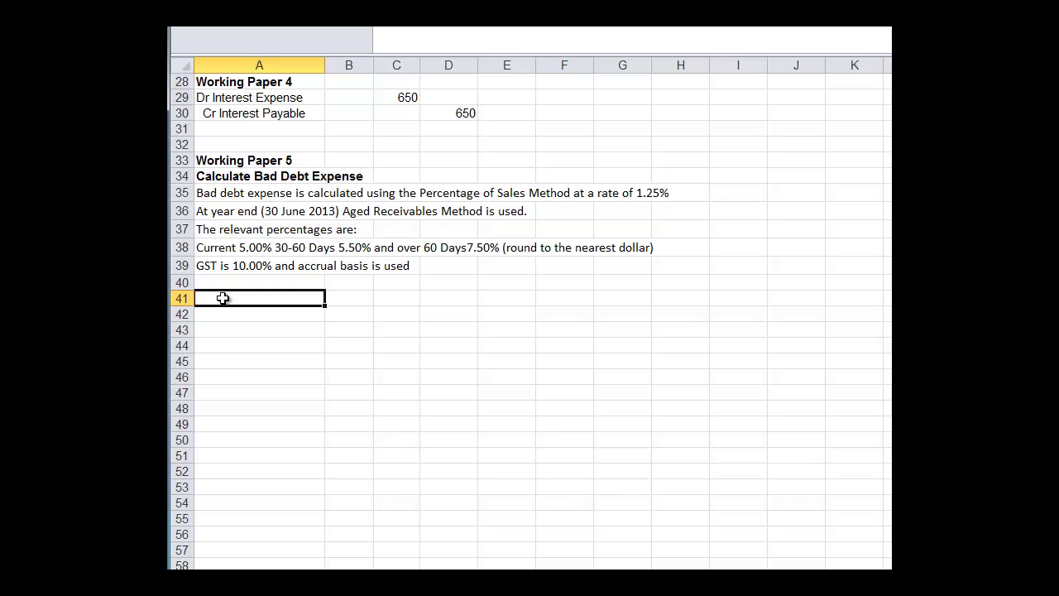
{"action": "type", "text": "Normal Ba"}
{"action": "key", "text": "BackSpace"}
{"action": "key", "text": "BackSpace"}
{"action": "key", "text": "BackSpace"}
{"action": "left_click", "coordinate": [259, 316]}
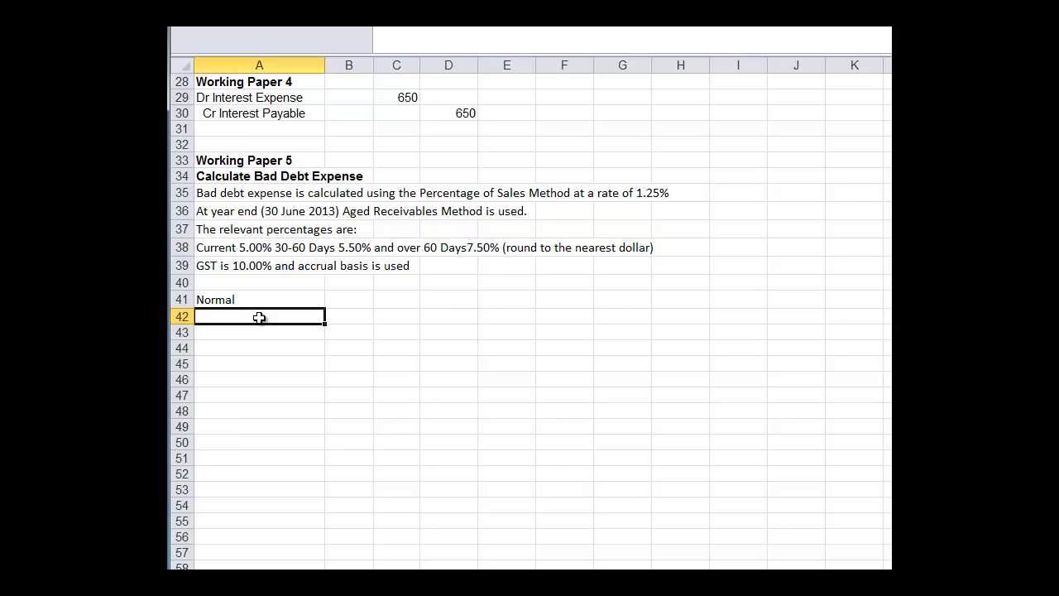
{"action": "type", "text": "Credit Sales"}
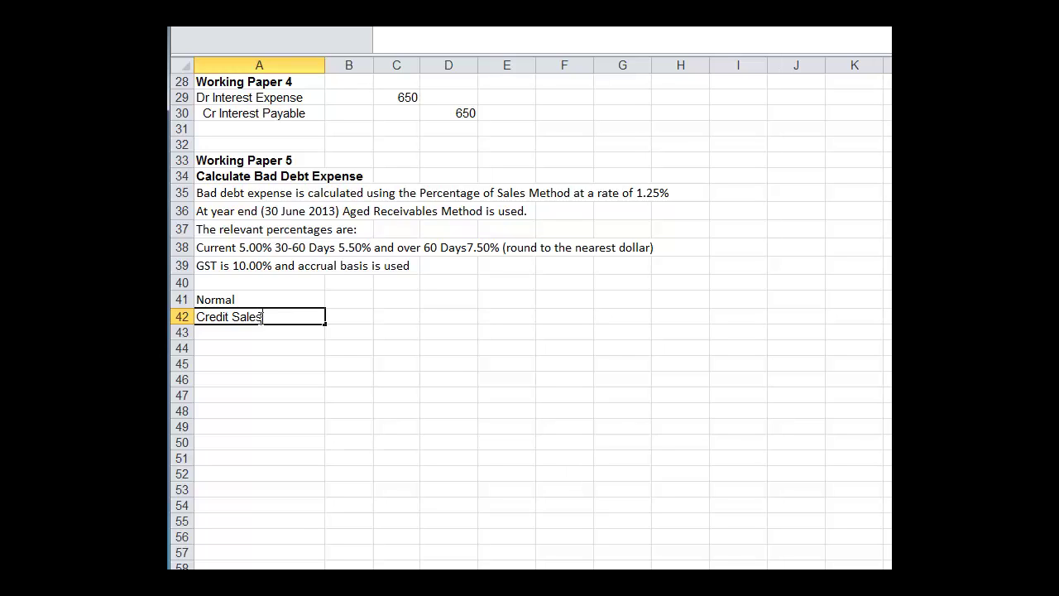
{"action": "key", "text": "Return"}
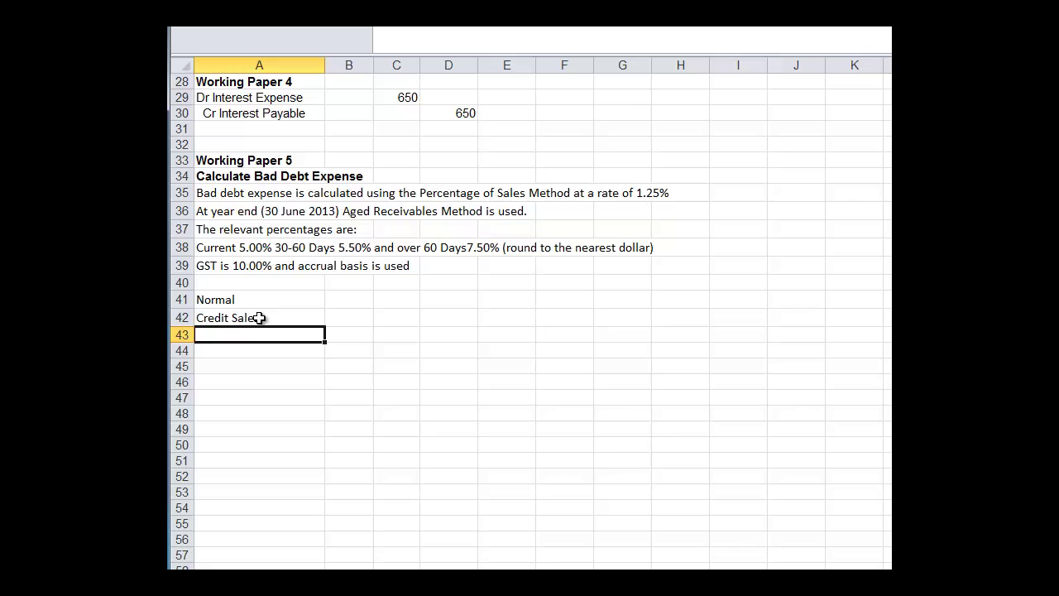
{"action": "type", "text": "Returns and "}
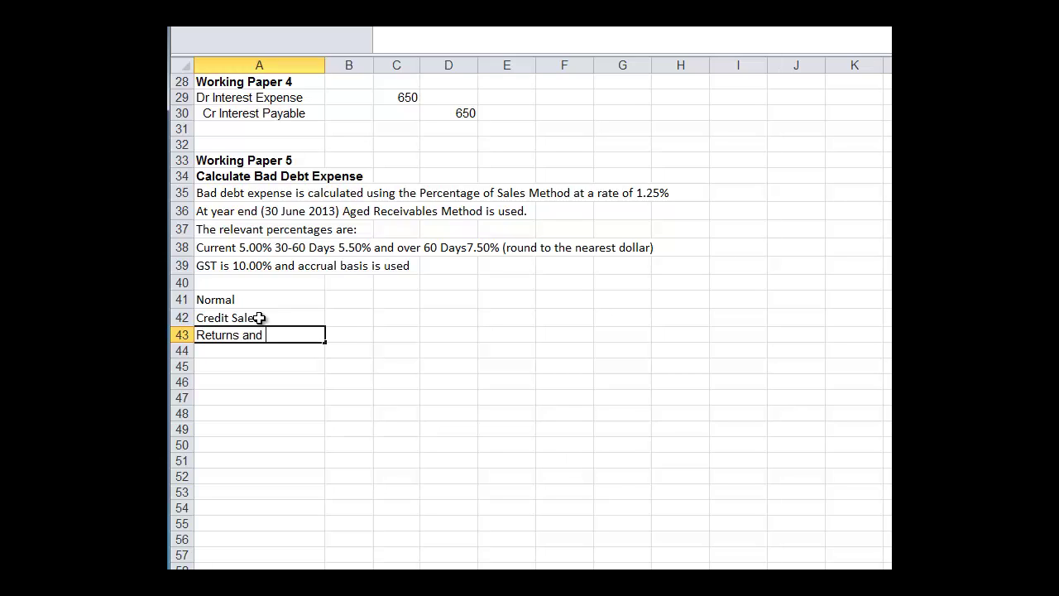
{"action": "type", "text": "Allowances"}
{"action": "key", "text": "Return"}
{"action": "type", "text": "Net "}
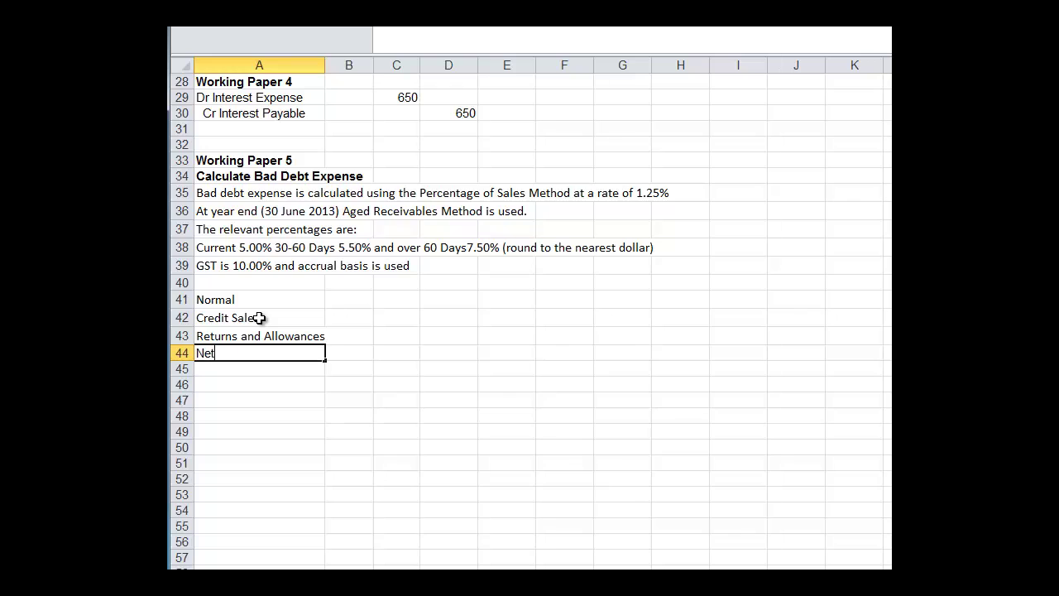
{"action": "type", "text": "Credit Sales"}
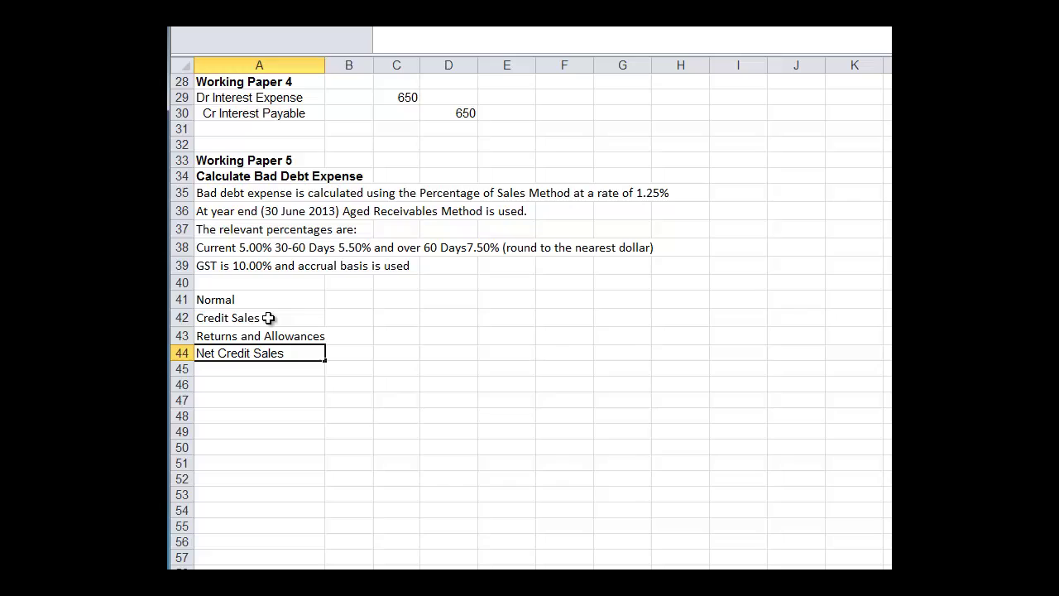
{"action": "left_click", "coordinate": [235, 299]}
{"action": "key", "text": "ctrl+b"}
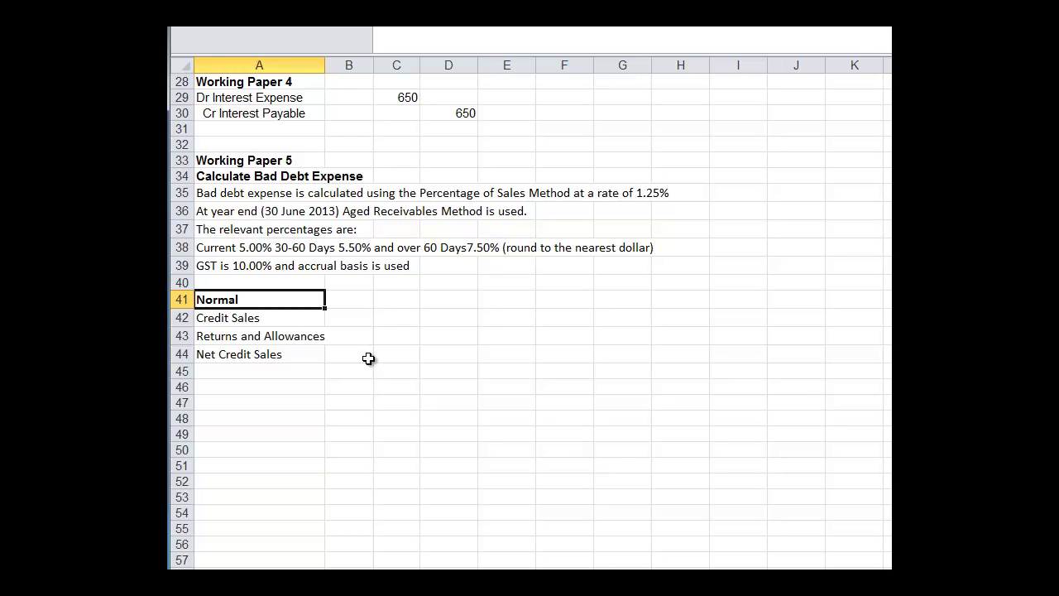
Link Credit Sales in B42 to the Sales Journal's 98600 total in G8
{"action": "left_click", "coordinate": [350, 319]}
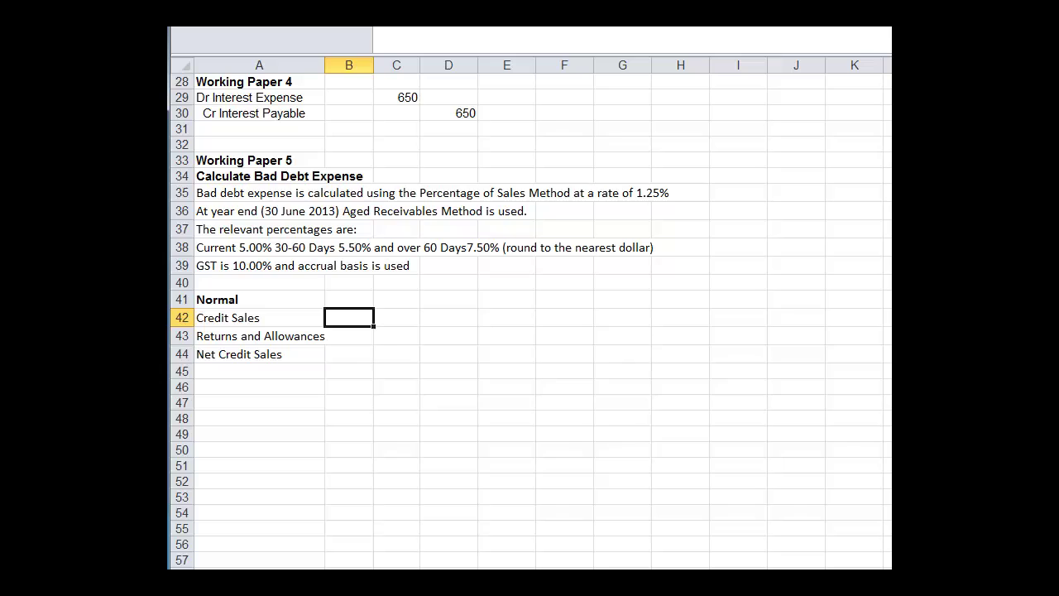
{"action": "type", "text": "="}
{"action": "key", "text": "ctrl+Page_Up"}
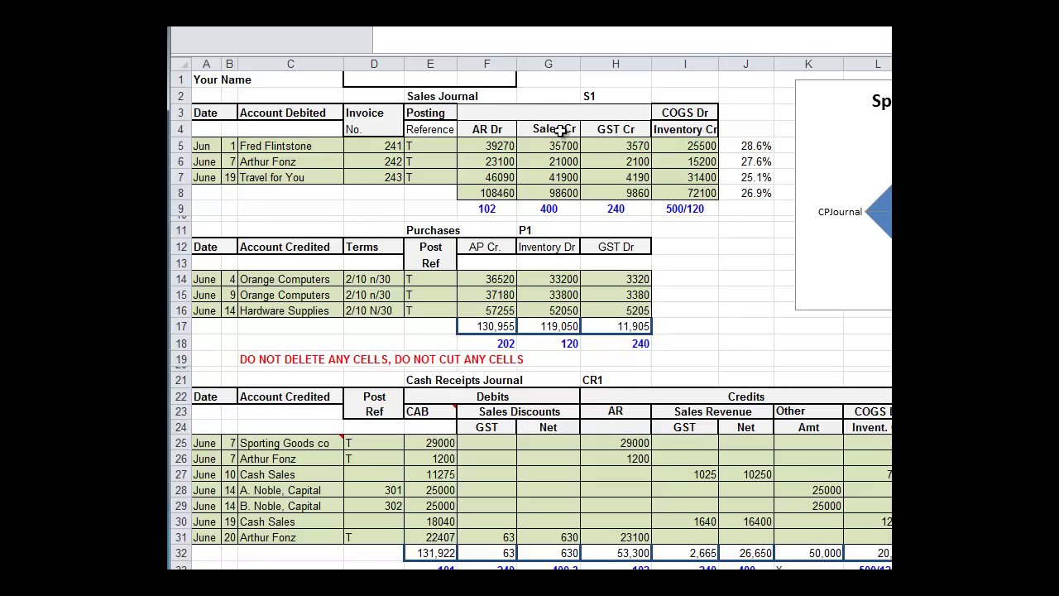
{"action": "left_click", "coordinate": [557, 192]}
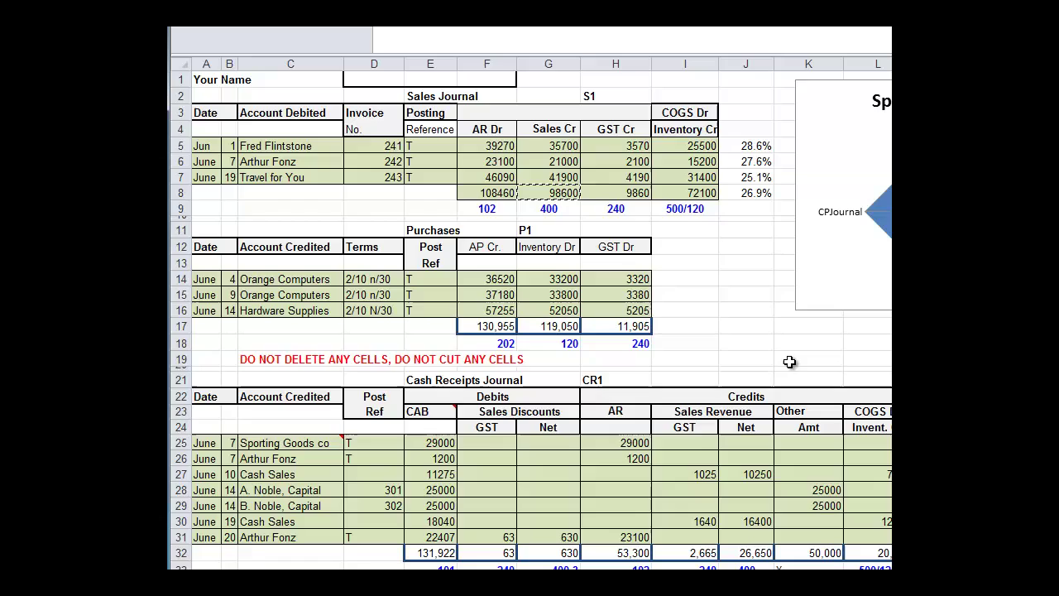
{"action": "key", "text": "Return"}
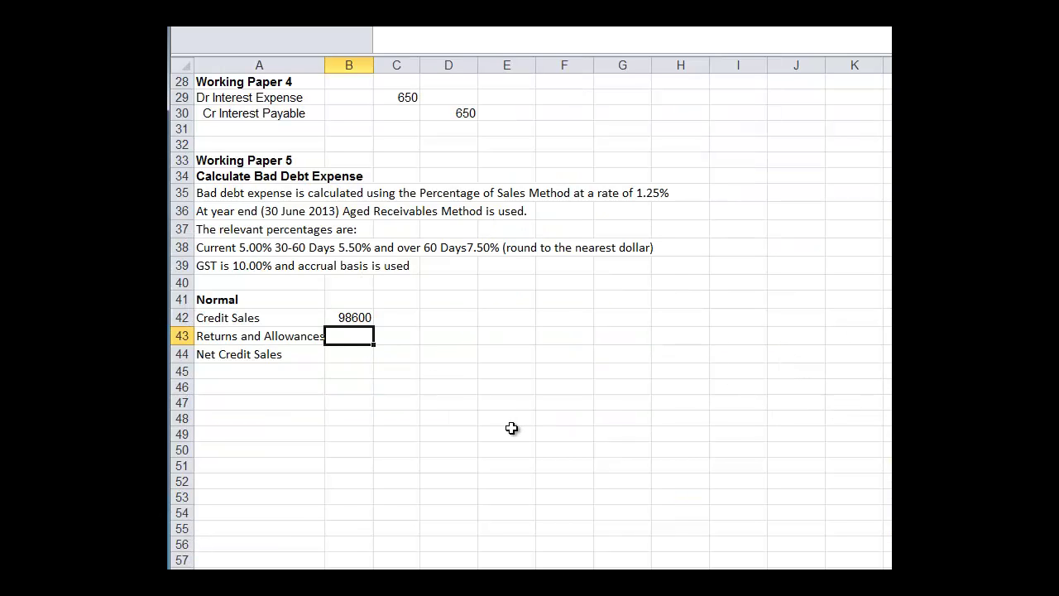
{"action": "type", "text": "="}
{"action": "key", "text": "ctrl+Page_Up"}
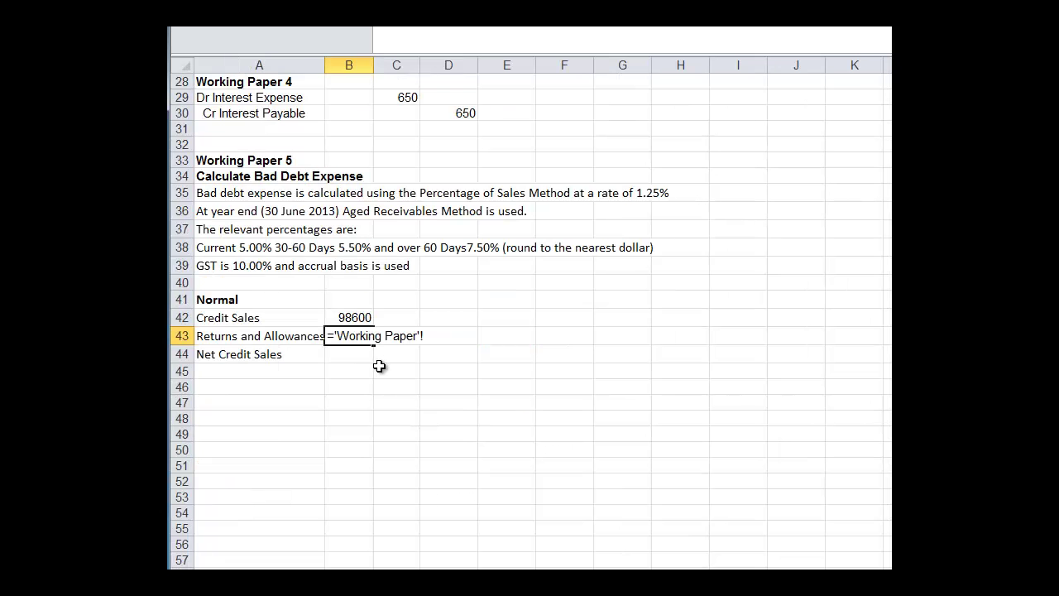
Enter 0 returns in B43 and net credit sales =B42-B43 (98600) in B44
{"action": "key", "text": "BackSpace"}
{"action": "key", "text": "BackSpace"}
{"action": "key", "text": "BackSpace"}
{"action": "key", "text": "BackSpace"}
{"action": "key", "text": "BackSpace"}
{"action": "key", "text": "BackSpace"}
{"action": "key", "text": "BackSpace"}
{"action": "key", "text": "BackSpace"}
{"action": "key", "text": "BackSpace"}
{"action": "key", "text": "BackSpace"}
{"action": "key", "text": "BackSpace"}
{"action": "key", "text": "BackSpace"}
{"action": "key", "text": "BackSpace"}
{"action": "key", "text": "BackSpace"}
{"action": "key", "text": "BackSpace"}
{"action": "key", "text": "BackSpace"}
{"action": "key", "text": "BackSpace"}
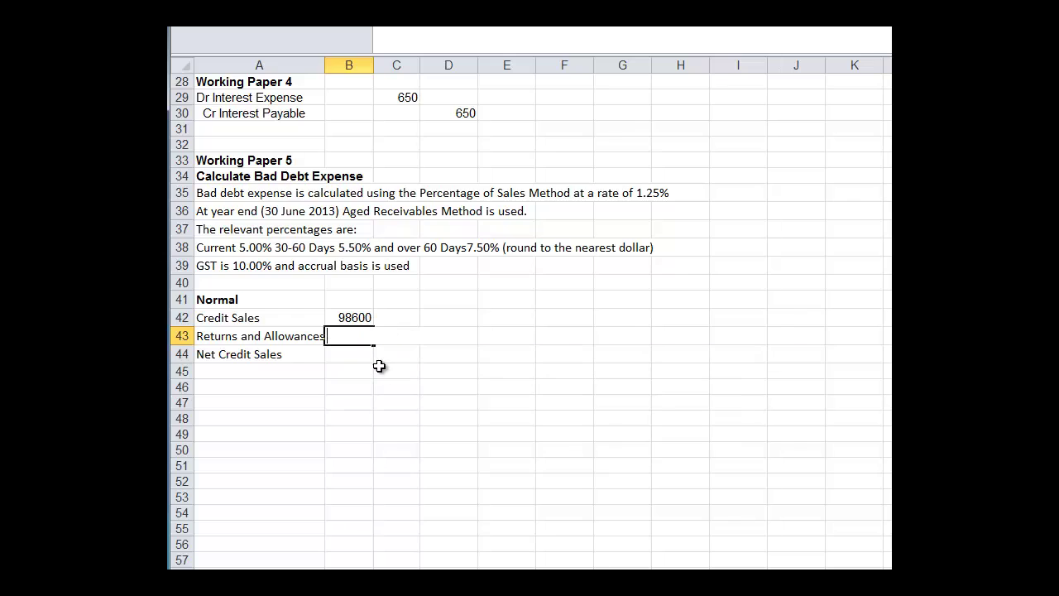
{"action": "type", "text": "0"}
{"action": "key", "text": "Return"}
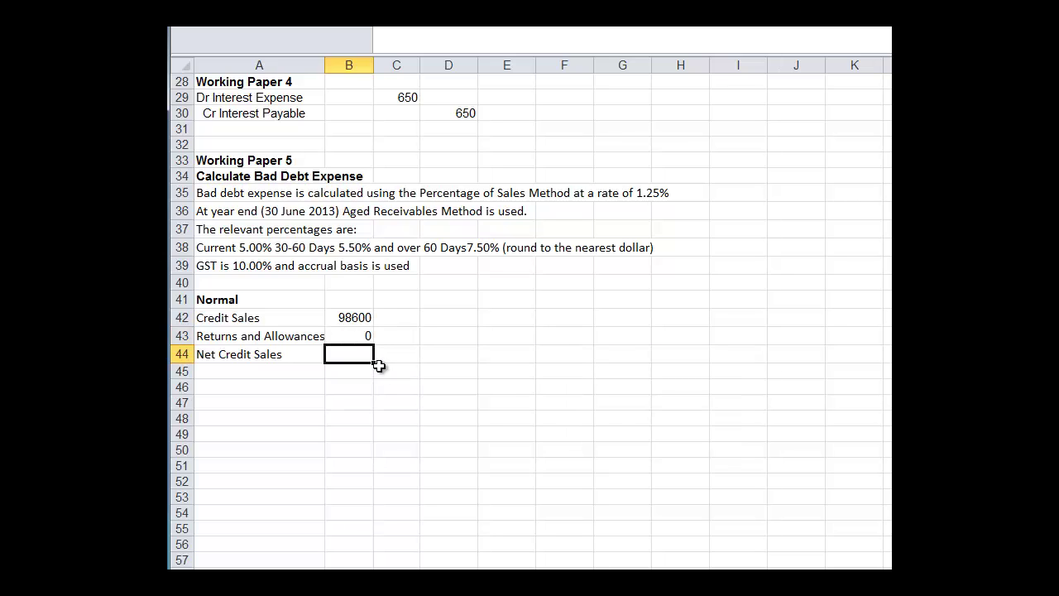
{"action": "type", "text": "="}
{"action": "left_click", "coordinate": [354, 318]}
{"action": "type", "text": "-"}
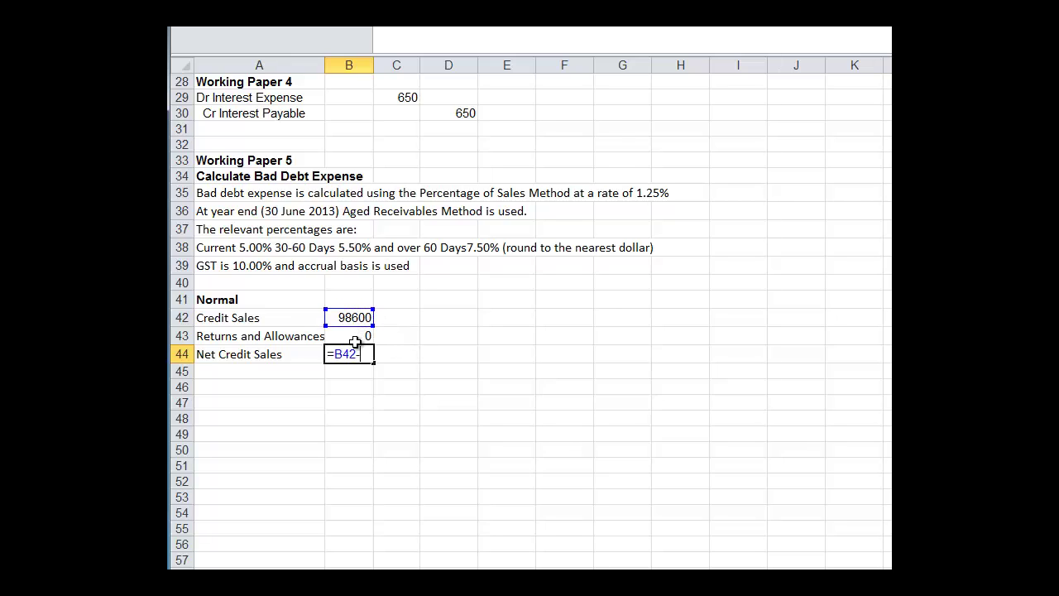
{"action": "left_click", "coordinate": [355, 337]}
{"action": "key", "text": "Return"}
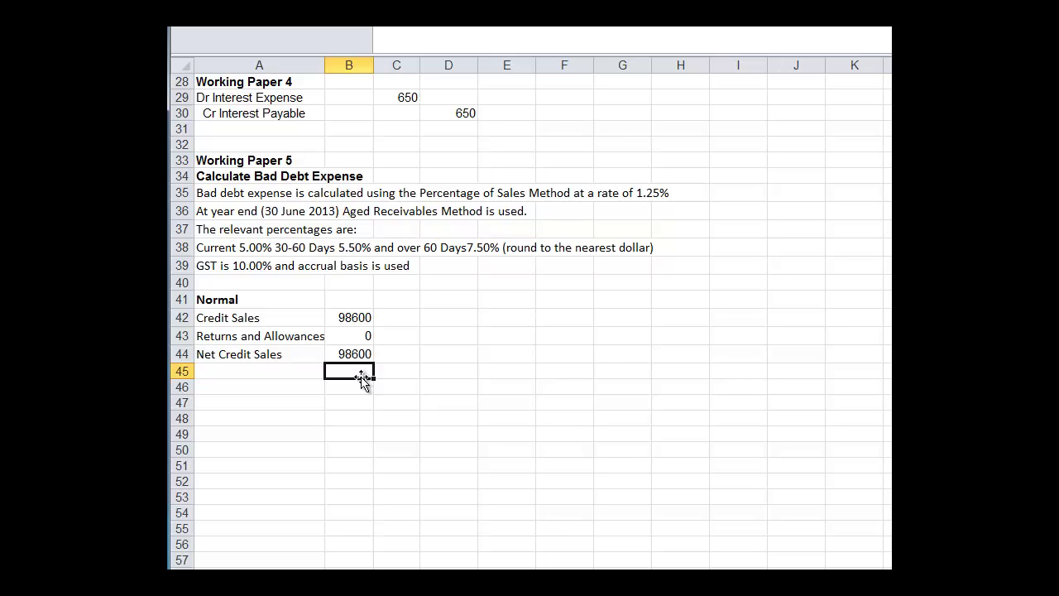
Enter the 0.0125 bad debt rate in B45
{"action": "type", "text": "="}
{"action": "left_click", "coordinate": [355, 355]}
{"action": "key", "text": "BackSpace"}
{"action": "key", "text": "BackSpace"}
{"action": "key", "text": "BackSpace"}
{"action": "type", "text": ".0125"}
{"action": "key", "text": "Return"}
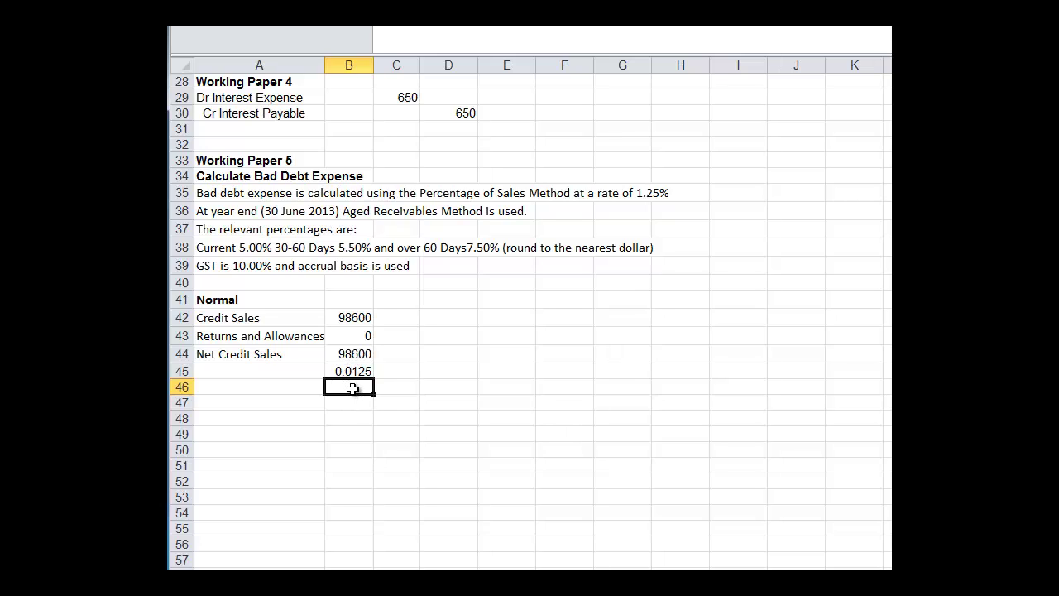
Compute bad debt expense =B44*B45 in B46, giving 1232.5
{"action": "type", "text": "="}
{"action": "left_click", "coordinate": [350, 357]}
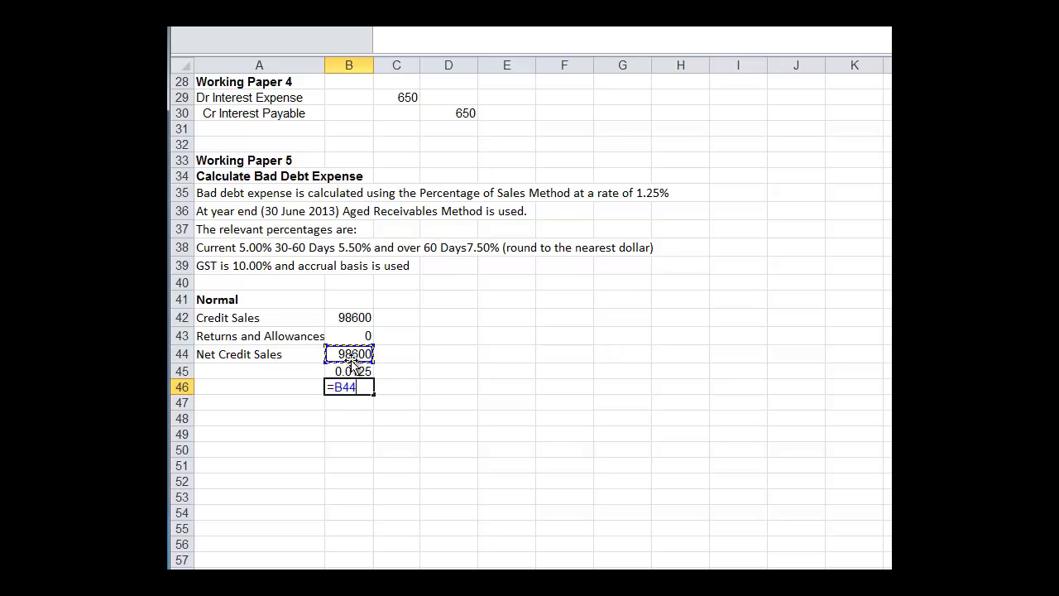
{"action": "type", "text": "*"}
{"action": "left_click", "coordinate": [354, 371]}
{"action": "key", "text": "Return"}
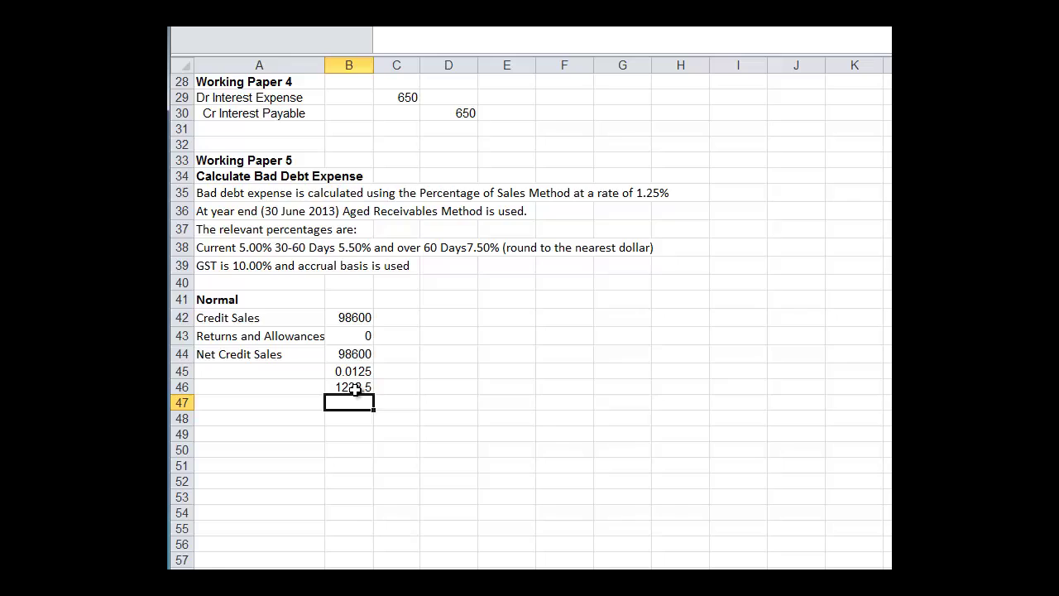
{"action": "left_click", "coordinate": [355, 387]}
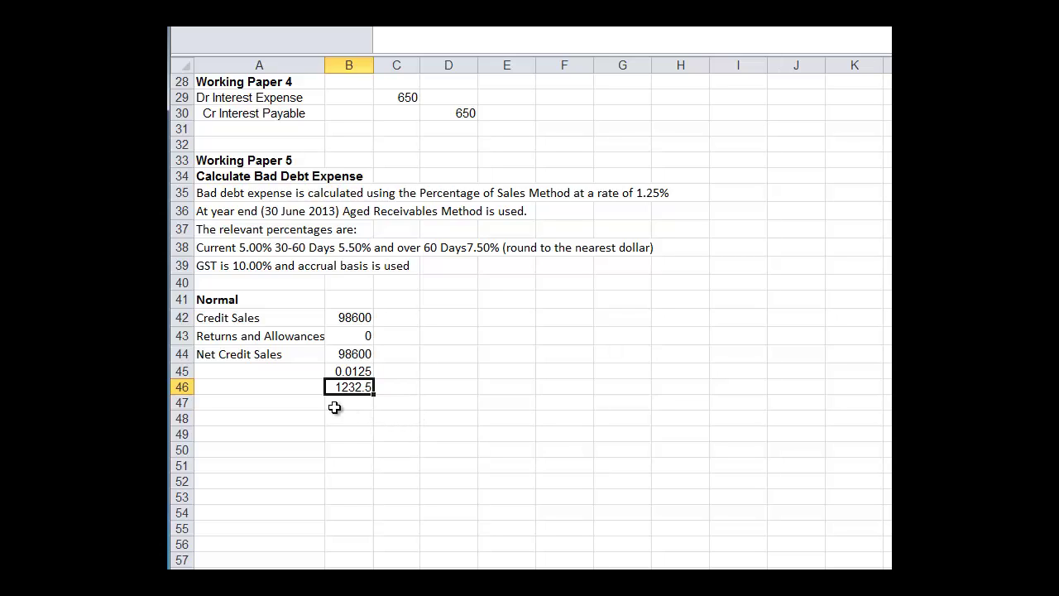
Enter the debit line Dr Bad Debt Expense with 1232.5 in row 47
{"action": "left_click", "coordinate": [214, 401]}
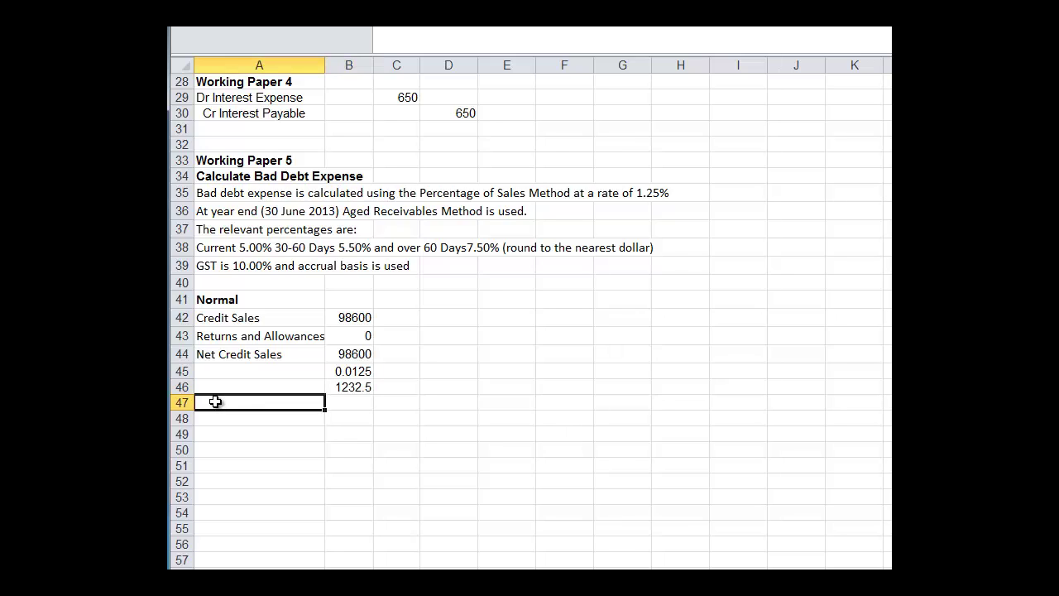
{"action": "type", "text": "Dr Bad "}
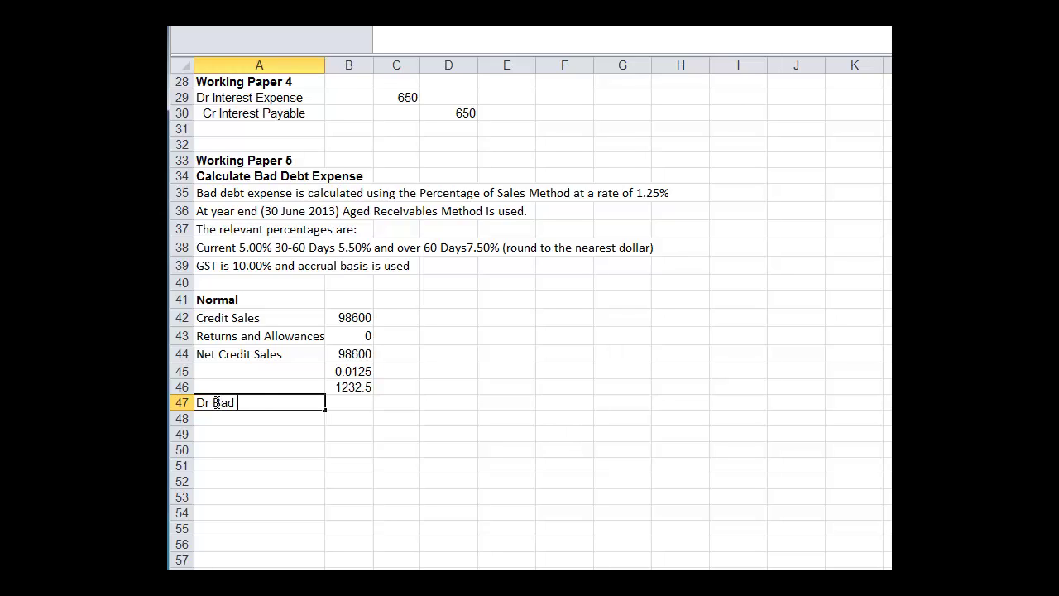
{"action": "type", "text": "Debt Expense"}
{"action": "left_click", "coordinate": [384, 404]}
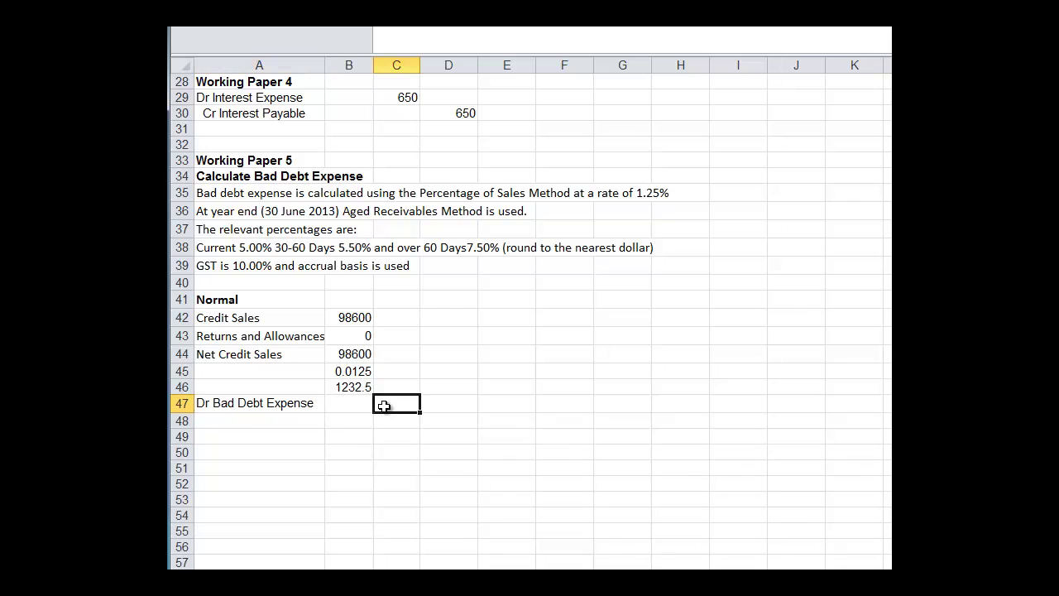
{"action": "type", "text": "1232.5"}
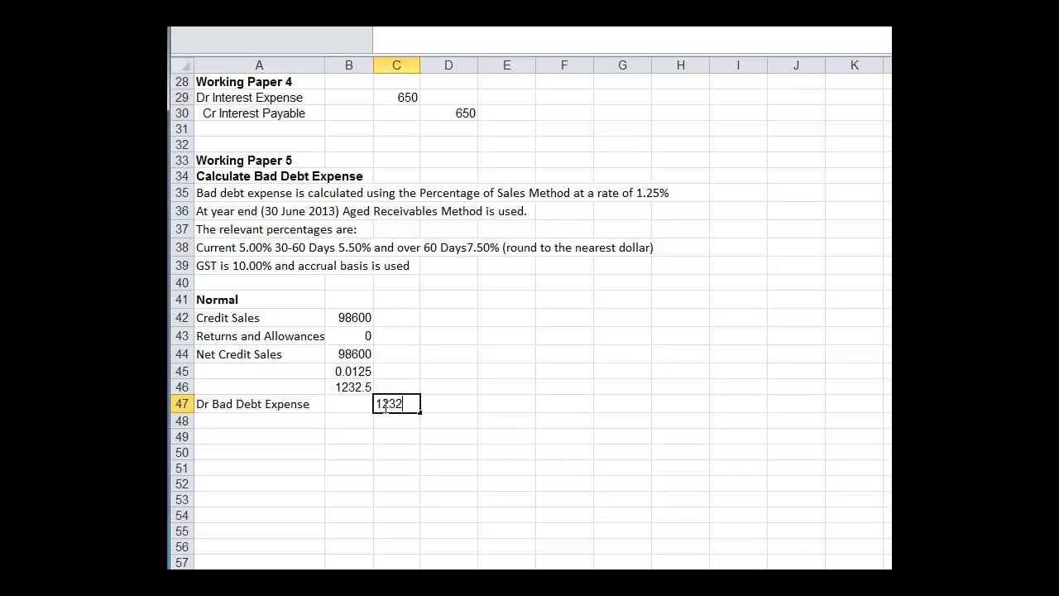
Enter Cr Allowance for Bad Debts with 1232.5 in D48, then select A41:D48
{"action": "left_click", "coordinate": [268, 425]}
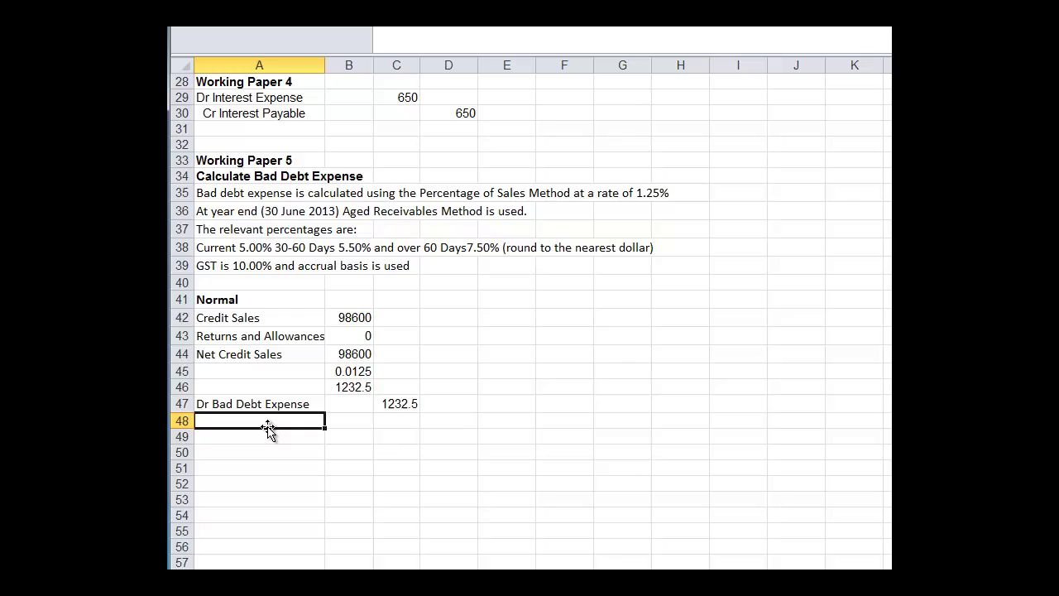
{"action": "type", "text": "Cr Allowance"}
{"action": "key", "text": "BackSpace"}
{"action": "key", "text": "BackSpace"}
{"action": "key", "text": "BackSpace"}
{"action": "key", "text": "BackSpace"}
{"action": "type", "text": "ance for Bad"}
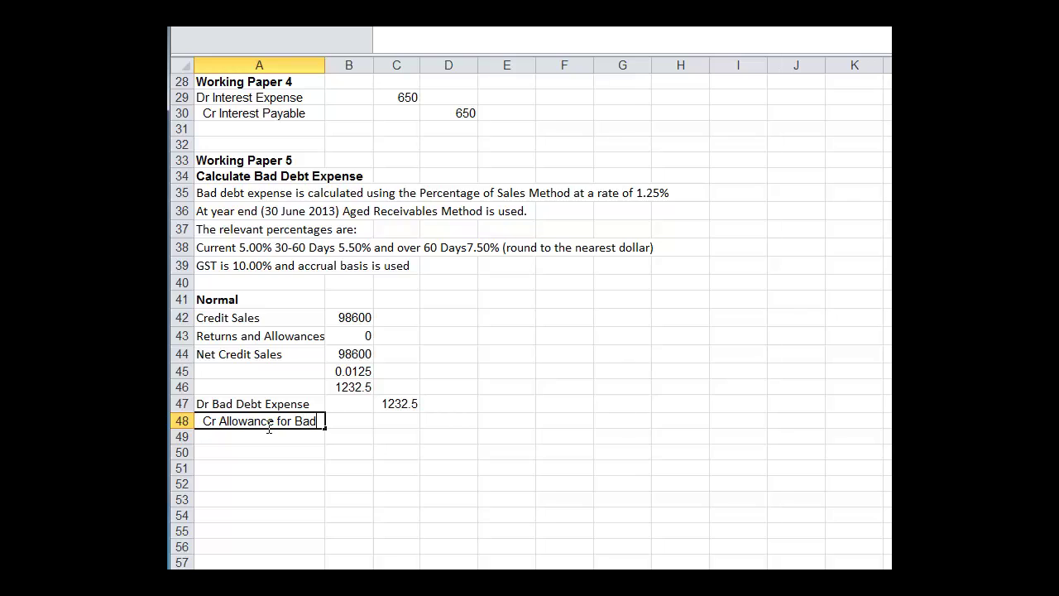
{"action": "type", "text": " Debts"}
{"action": "left_click", "coordinate": [429, 422]}
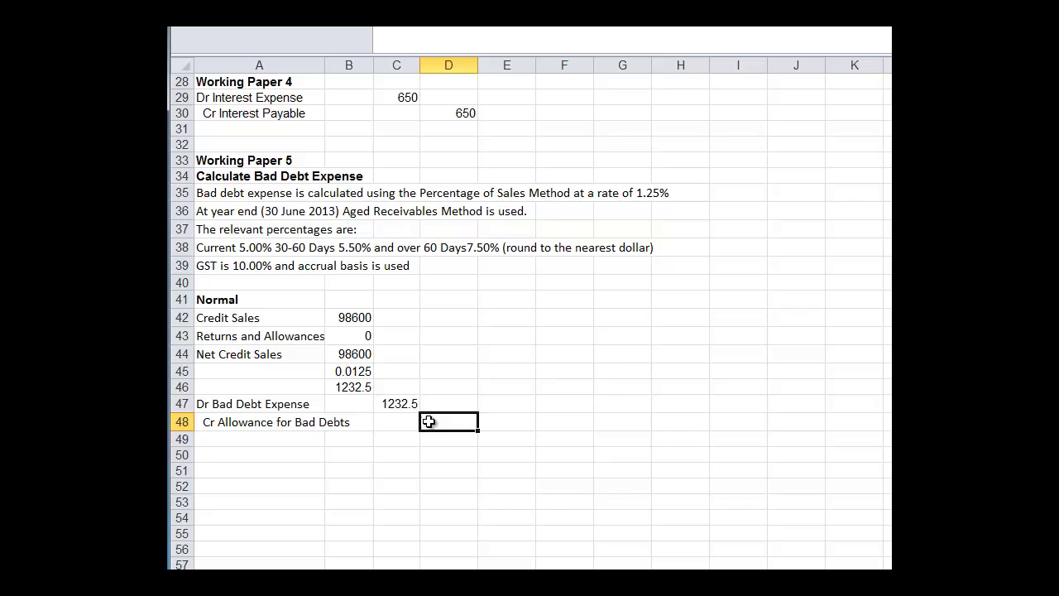
{"action": "type", "text": "1232.5"}
{"action": "key", "text": "Return"}
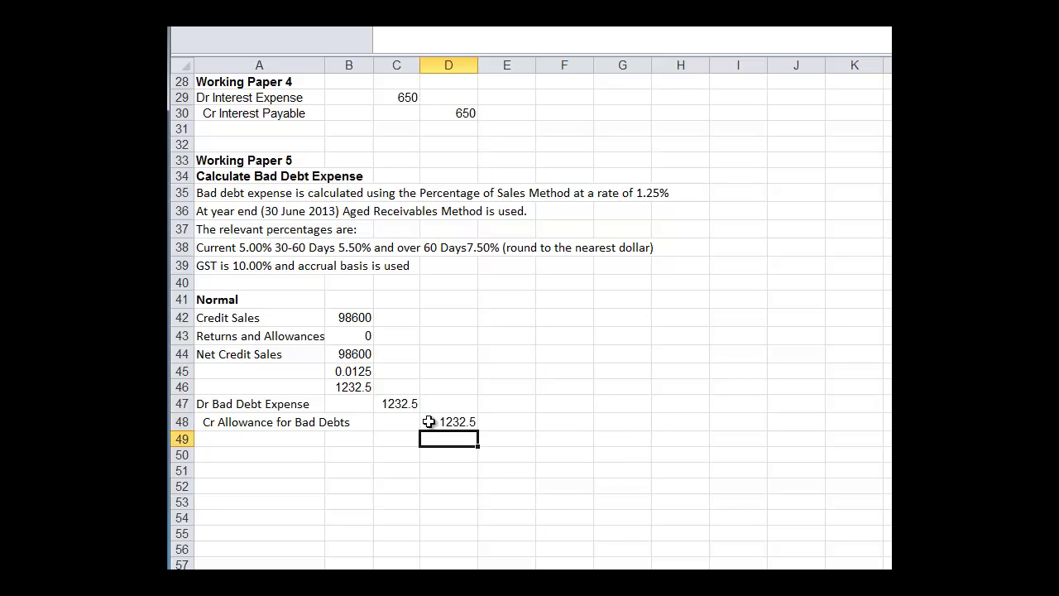
{"action": "left_click_drag", "start_coordinate": [233, 302], "coordinate": [448, 422]}
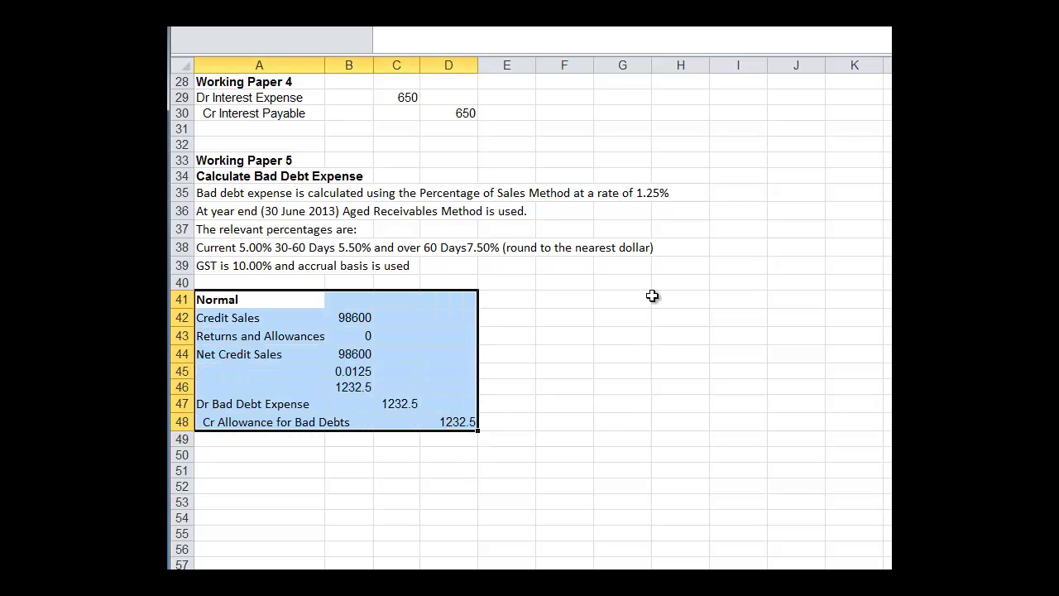
Colour the text of the Normal block A41:D48 red
{"action": "left_click", "coordinate": [480, 29]}
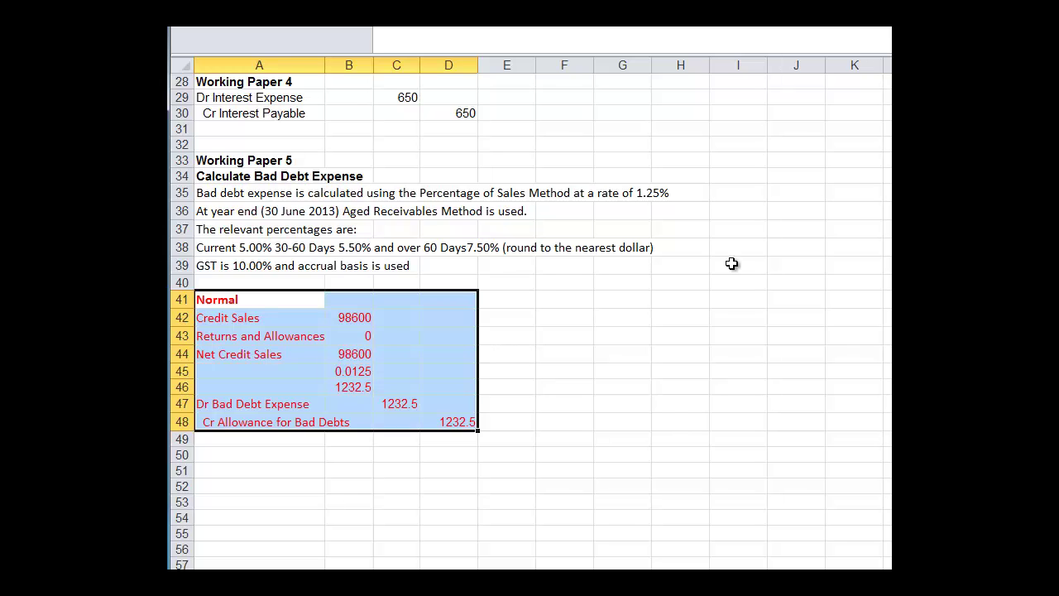
{"action": "scroll", "coordinate": [530, 323], "scroll_direction": "down", "scroll_amount": 3}
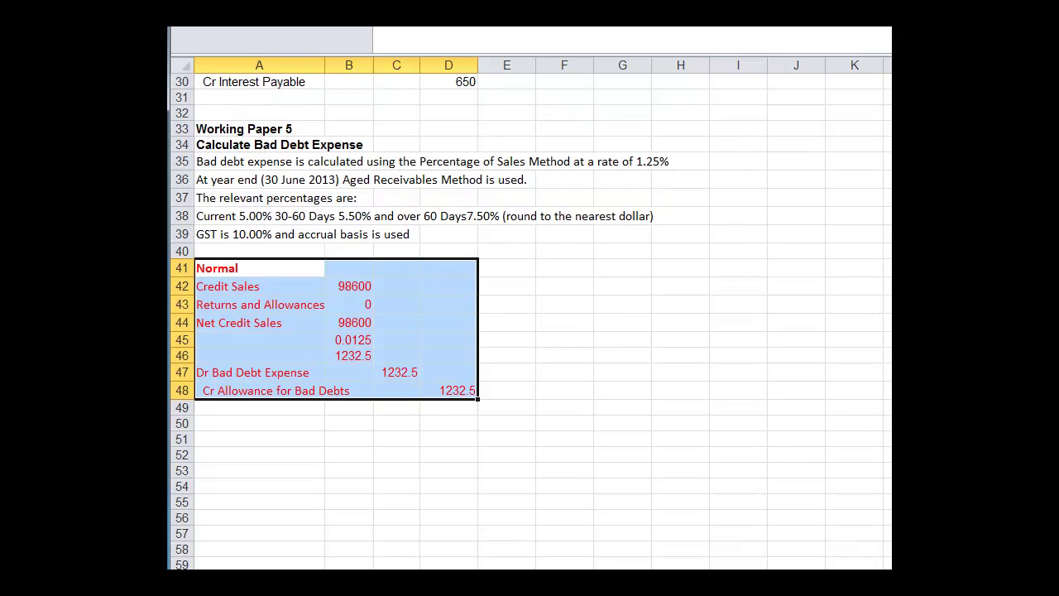
{"action": "scroll", "coordinate": [529, 323], "scroll_direction": "down", "scroll_amount": 1}
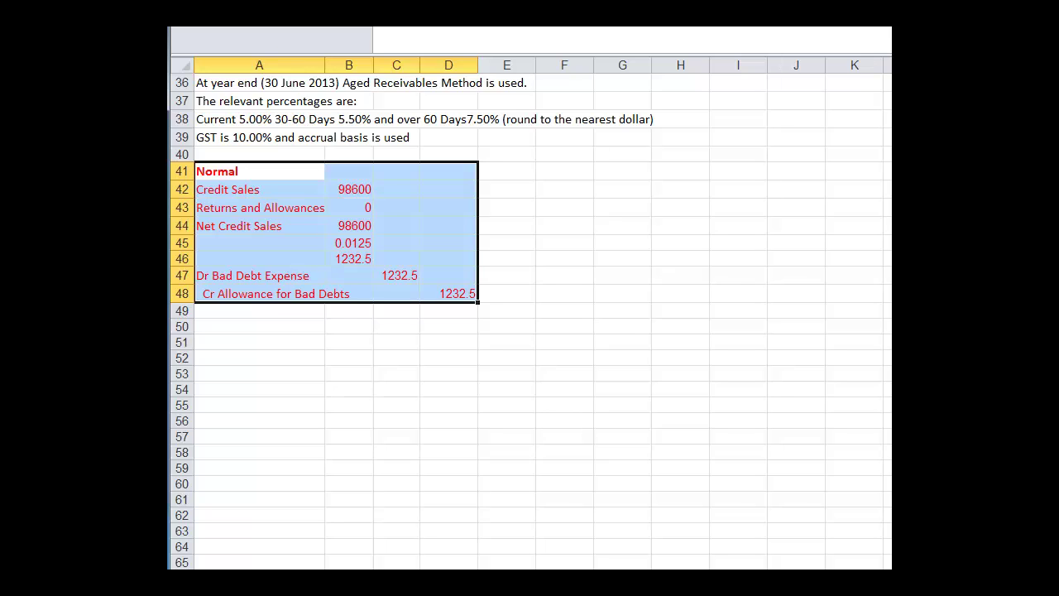
{"action": "scroll", "coordinate": [531, 321], "scroll_direction": "up", "scroll_amount": 1}
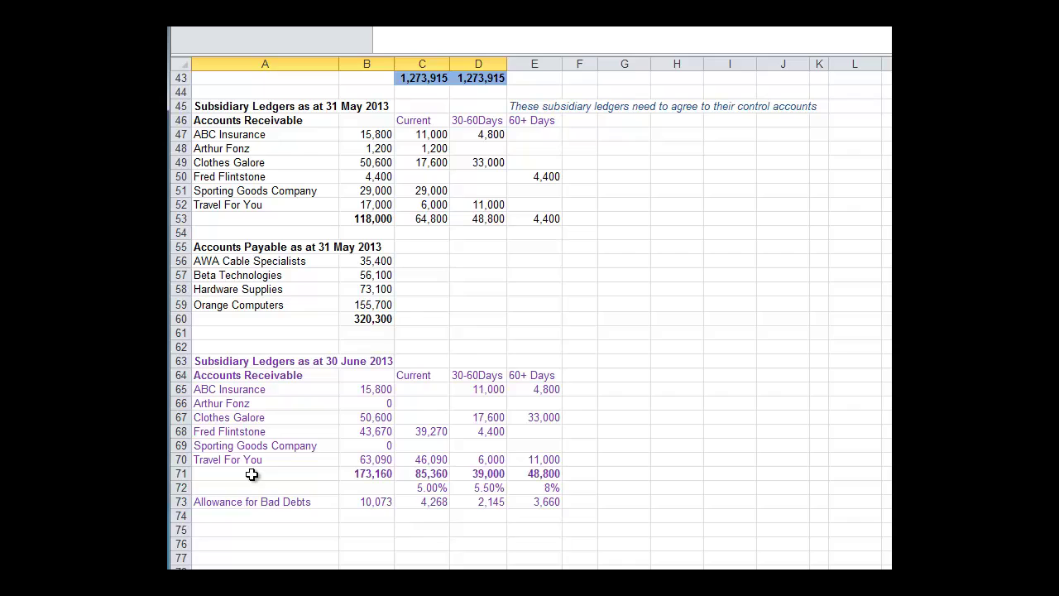
Copy the June aged totals, rates and 10073 allowance to A50 of Working Paper 5, bolding 10073
{"action": "left_click_drag", "start_coordinate": [256, 473], "coordinate": [535, 500]}
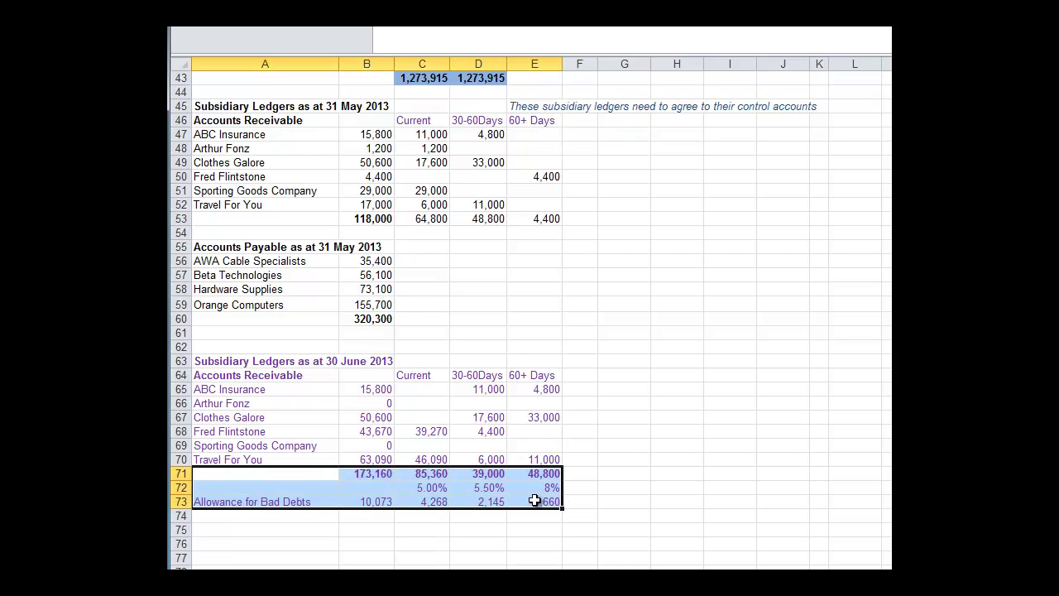
{"action": "key", "text": "ctrl+c"}
{"action": "key", "text": "ctrl+Page_Up"}
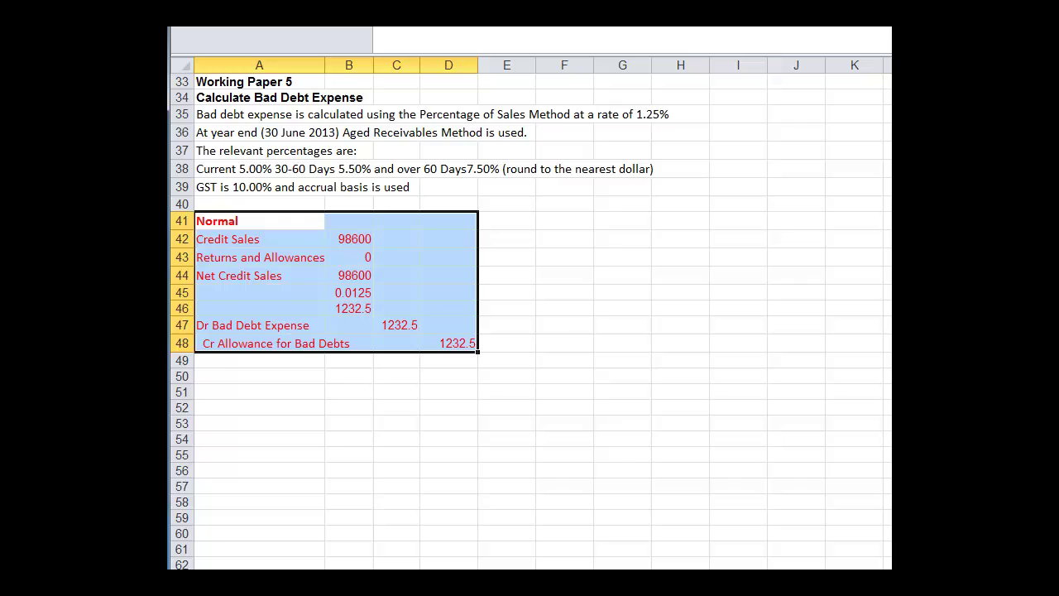
{"action": "left_click", "coordinate": [210, 375]}
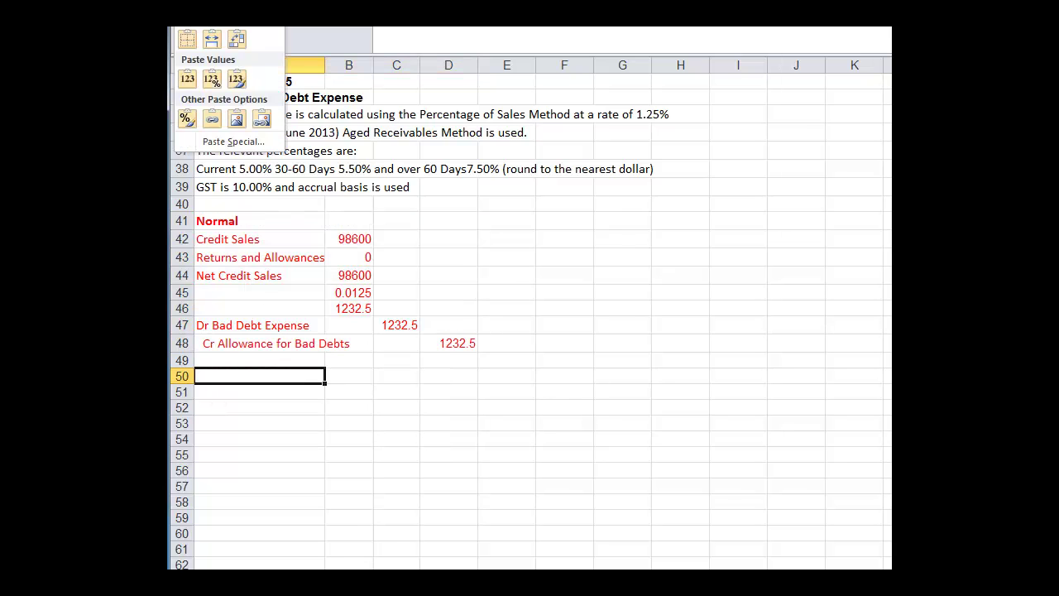
{"action": "left_click", "coordinate": [211, 135]}
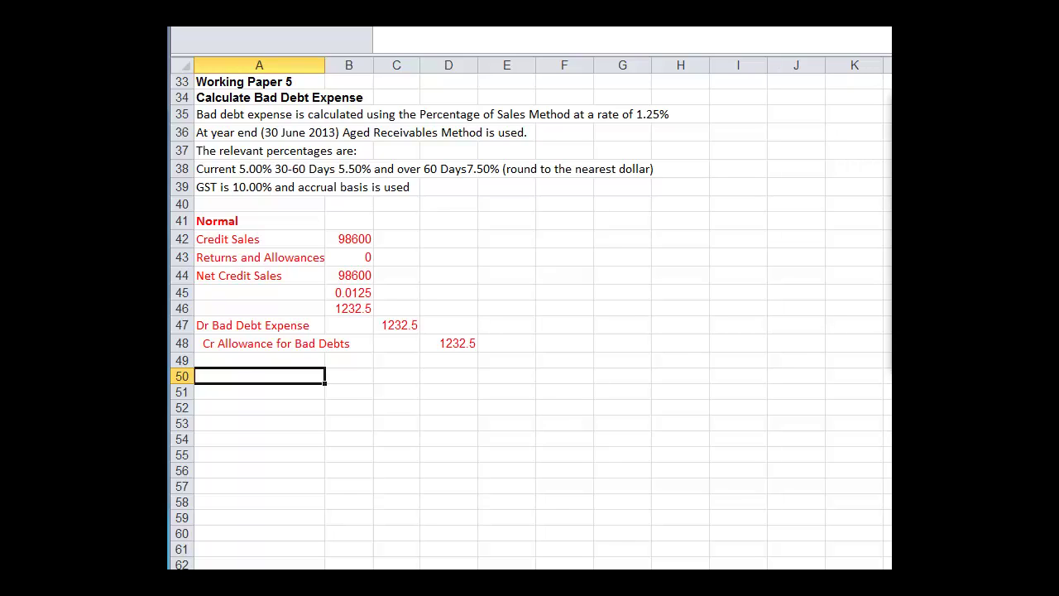
{"action": "key", "text": "ctrl+v"}
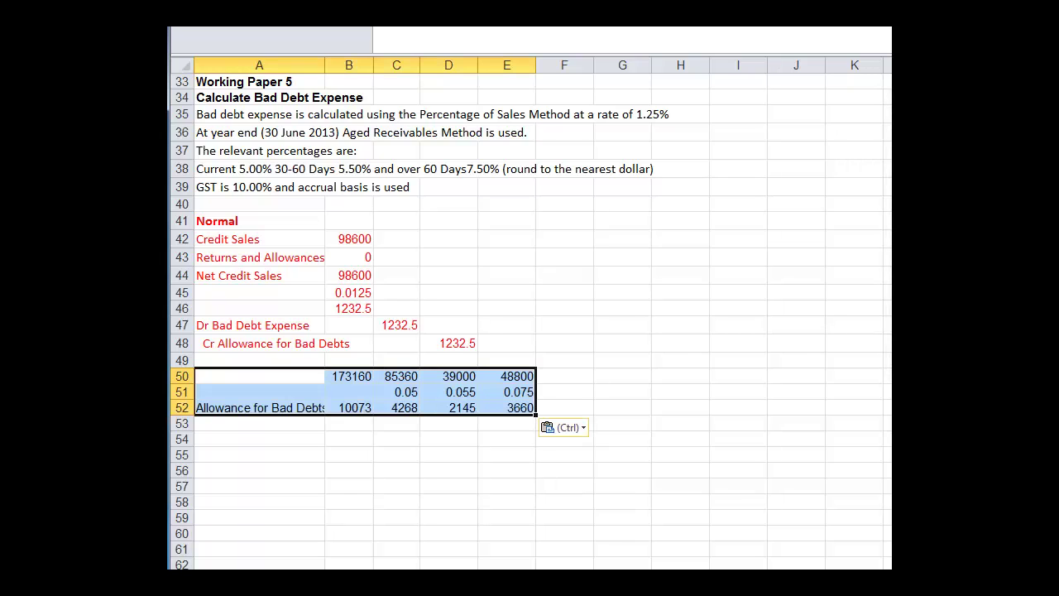
{"action": "left_click", "coordinate": [352, 405]}
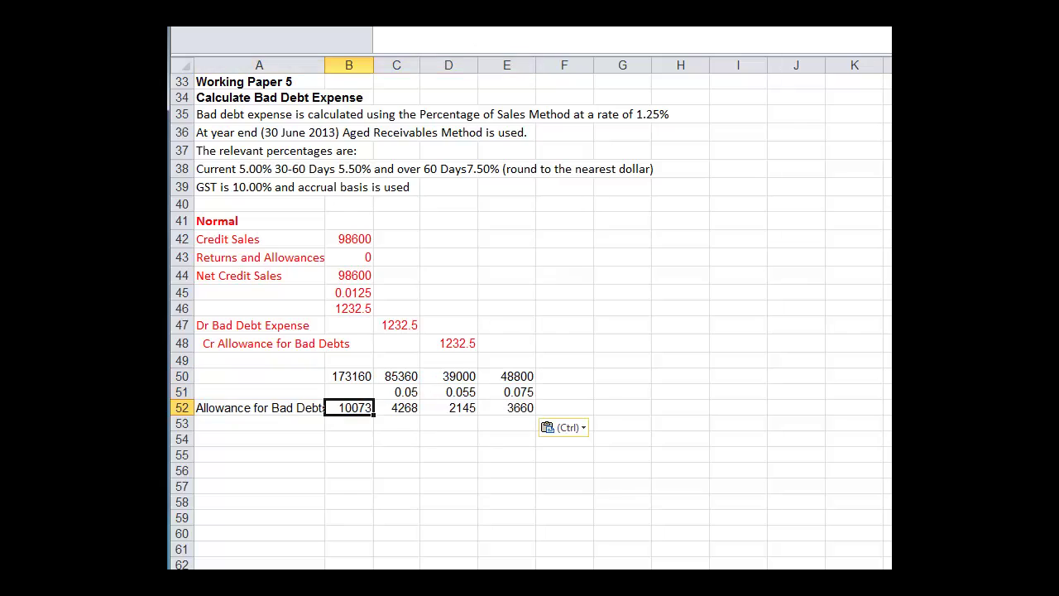
{"action": "key", "text": "ctrl+b"}
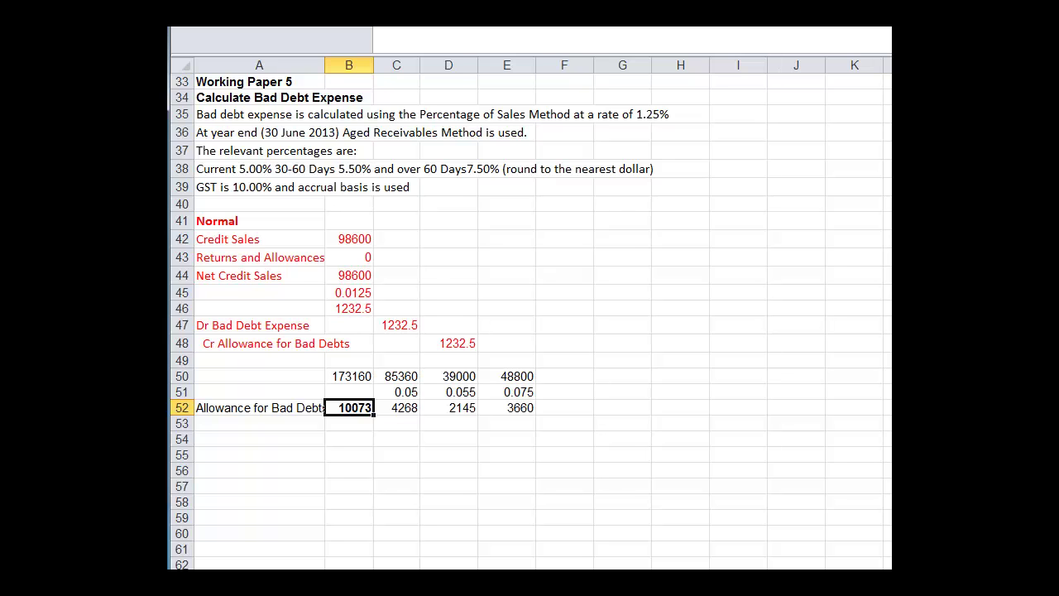
Copy the 13,835 Allowance for Bad Debts opening balance from the General Ledger
{"action": "key", "text": "ctrl+Page_Up"}
{"action": "scroll", "coordinate": [529, 314], "scroll_direction": "down", "scroll_amount": 7}
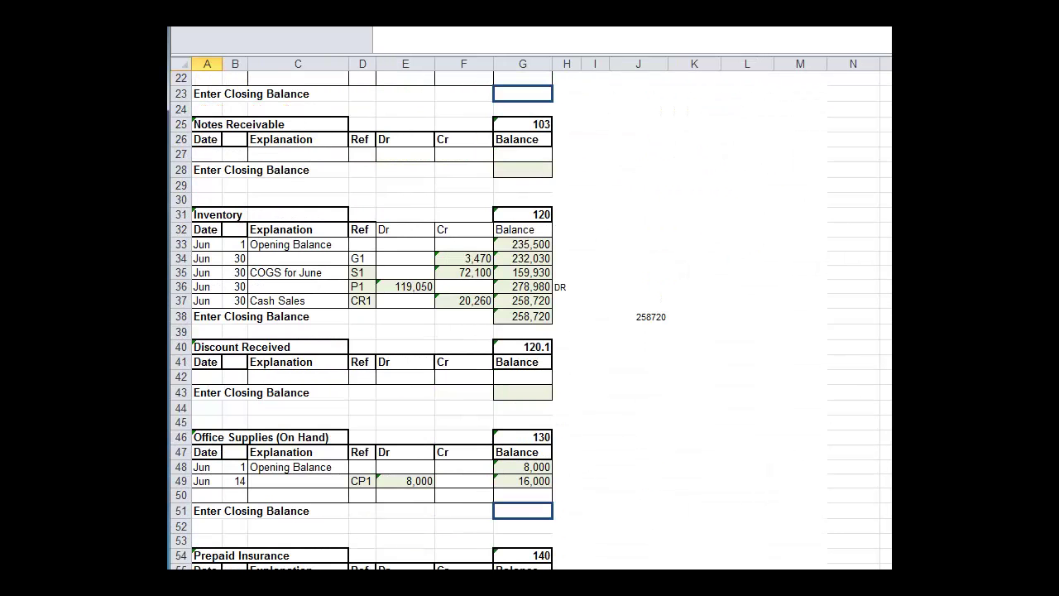
{"action": "scroll", "coordinate": [529, 314], "scroll_direction": "down", "scroll_amount": 14}
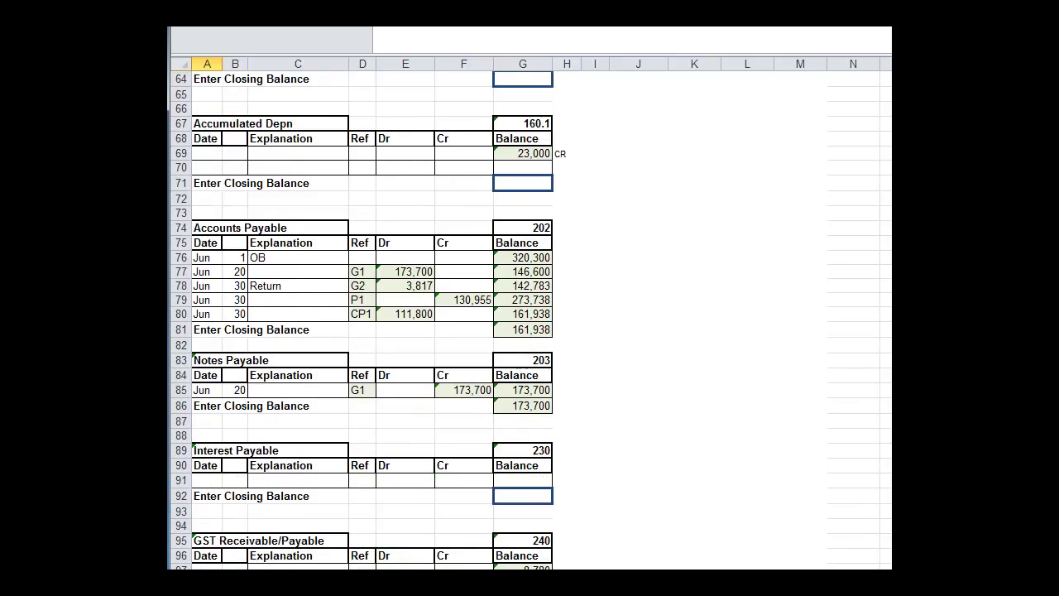
{"action": "scroll", "coordinate": [530, 320], "scroll_direction": "up", "scroll_amount": 10}
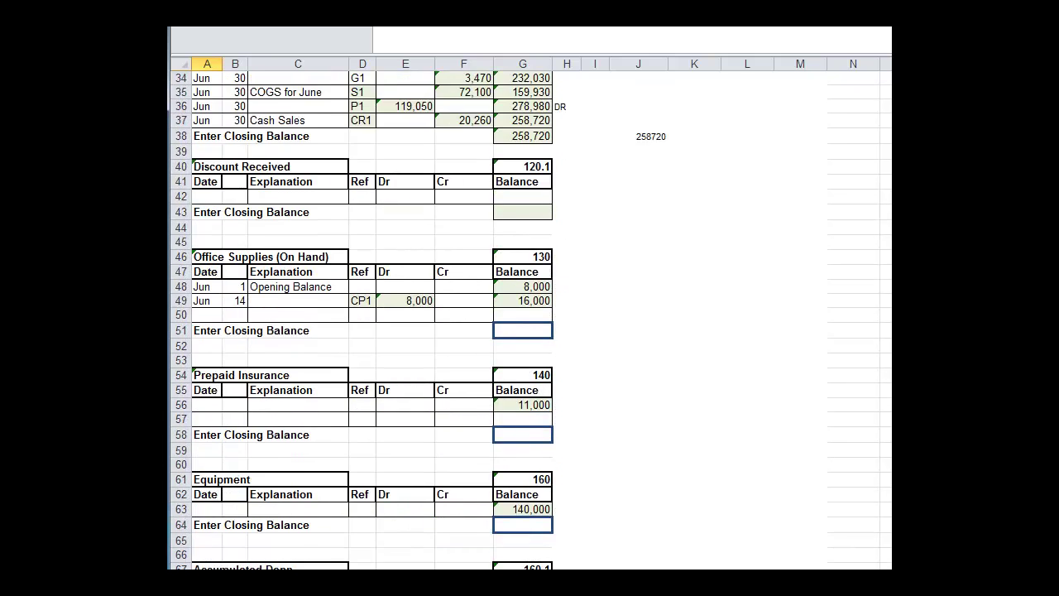
{"action": "scroll", "coordinate": [529, 320], "scroll_direction": "up", "scroll_amount": 2}
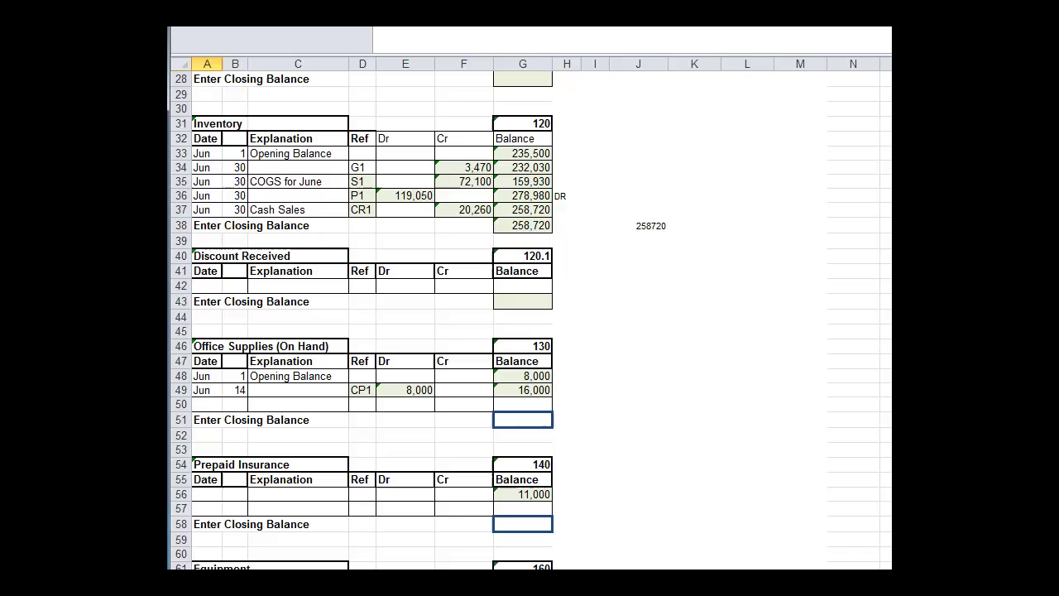
{"action": "scroll", "coordinate": [529, 320], "scroll_direction": "up", "scroll_amount": 7}
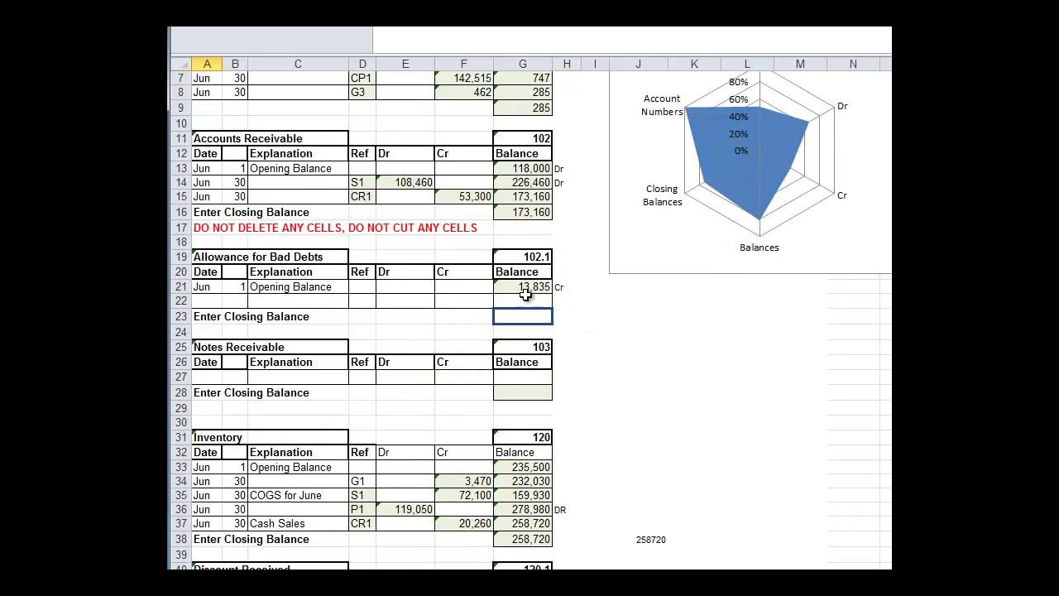
{"action": "left_click", "coordinate": [513, 286]}
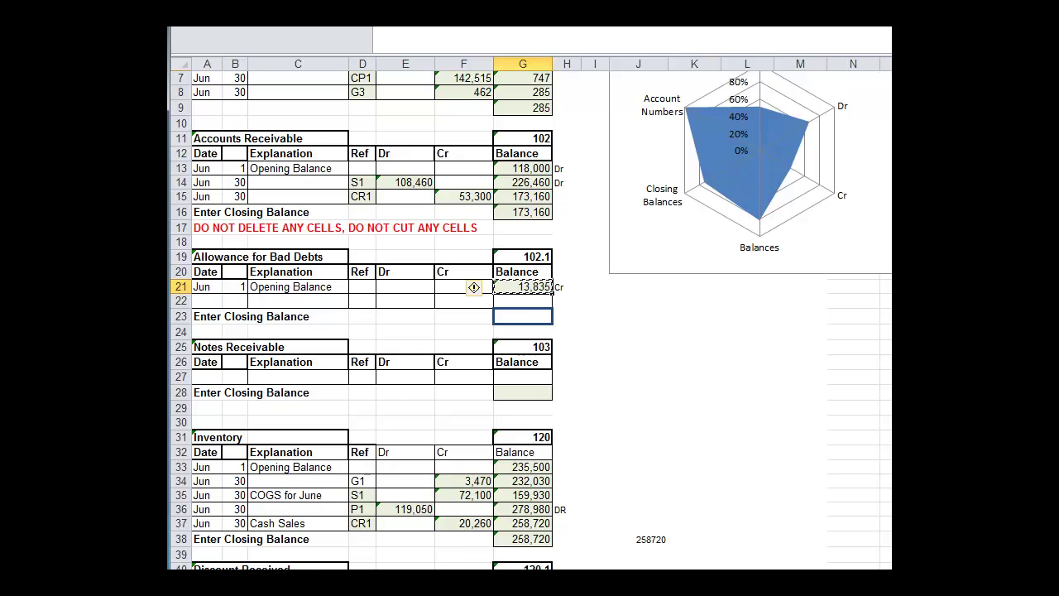
{"action": "key", "text": "ctrl+Page_Down"}
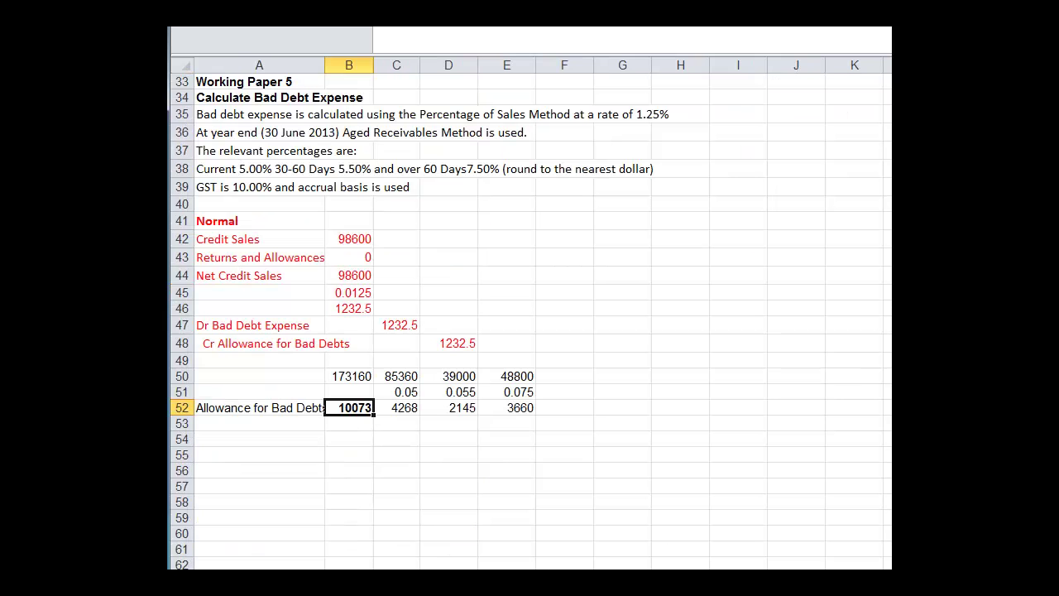
Paste the 13835 opening allowance into B53
{"action": "left_click", "coordinate": [350, 425]}
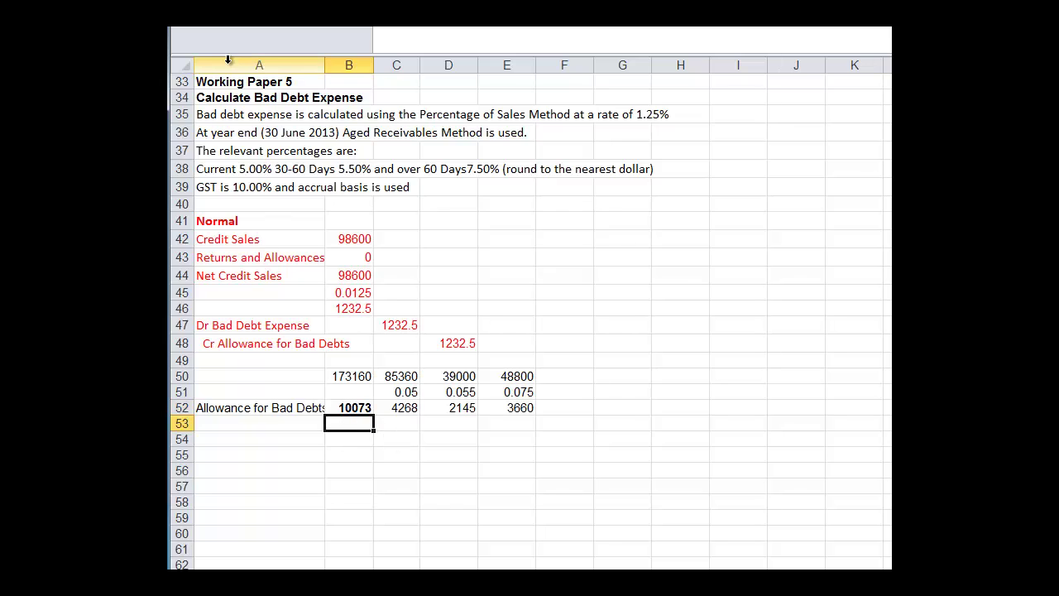
{"action": "left_click", "coordinate": [191, 25]}
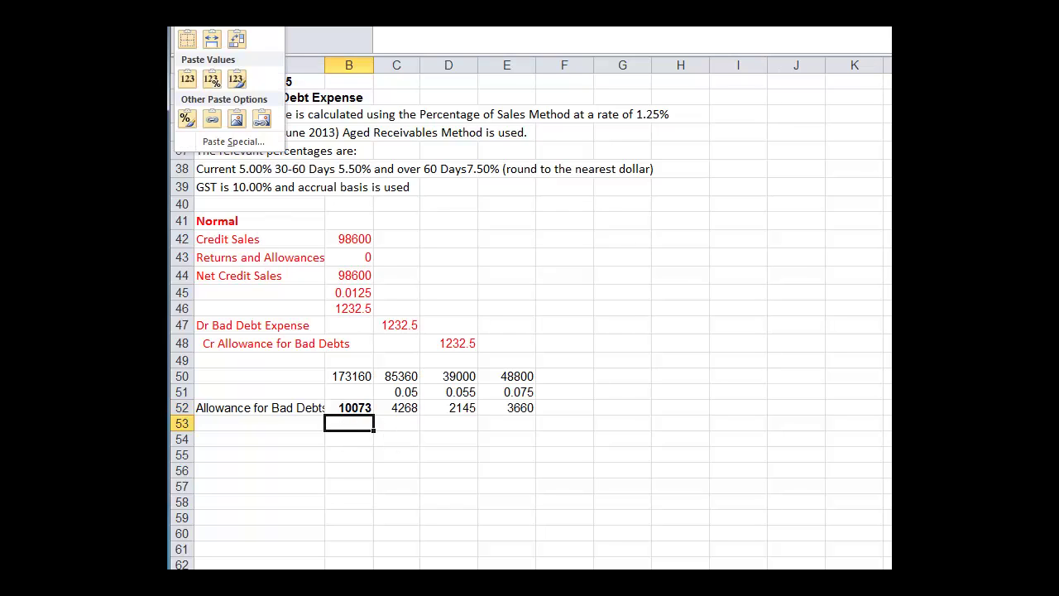
{"action": "left_click", "coordinate": [229, 143]}
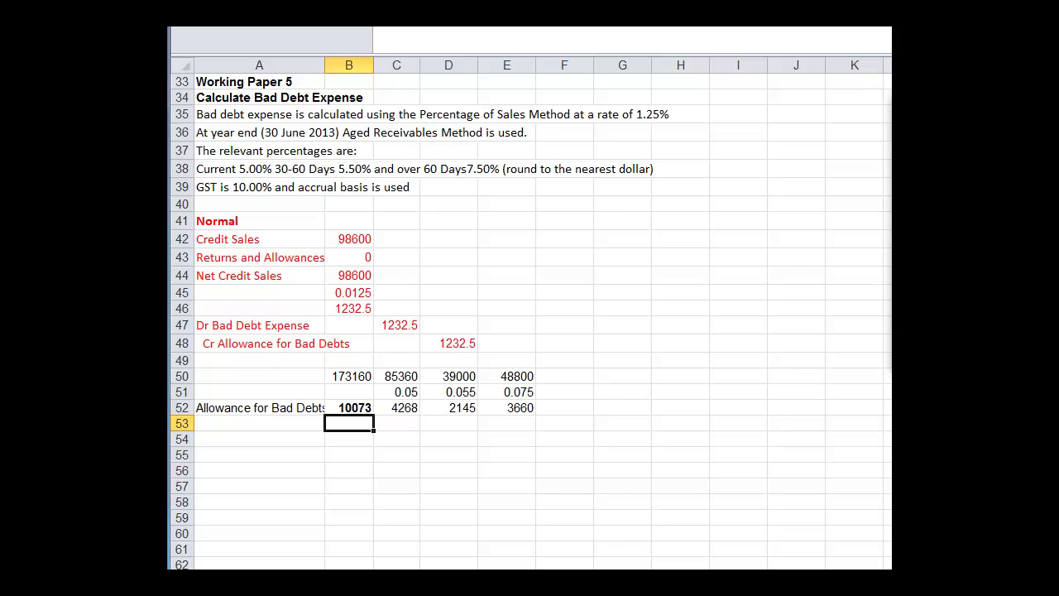
{"action": "key", "text": "Return"}
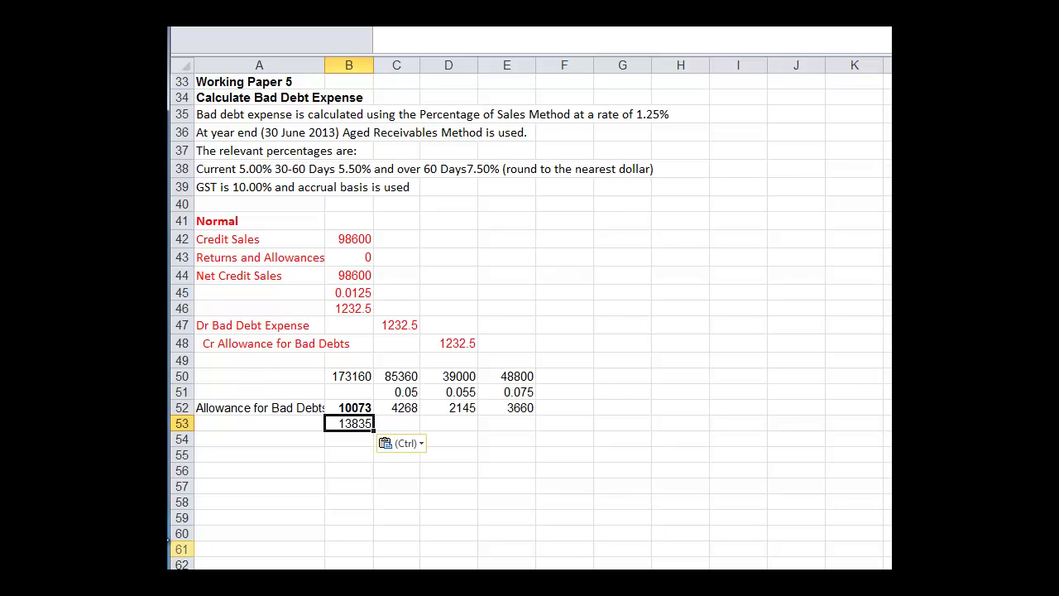
Calculate =B52-B53 in B54, giving -3762
{"action": "left_click", "coordinate": [362, 438]}
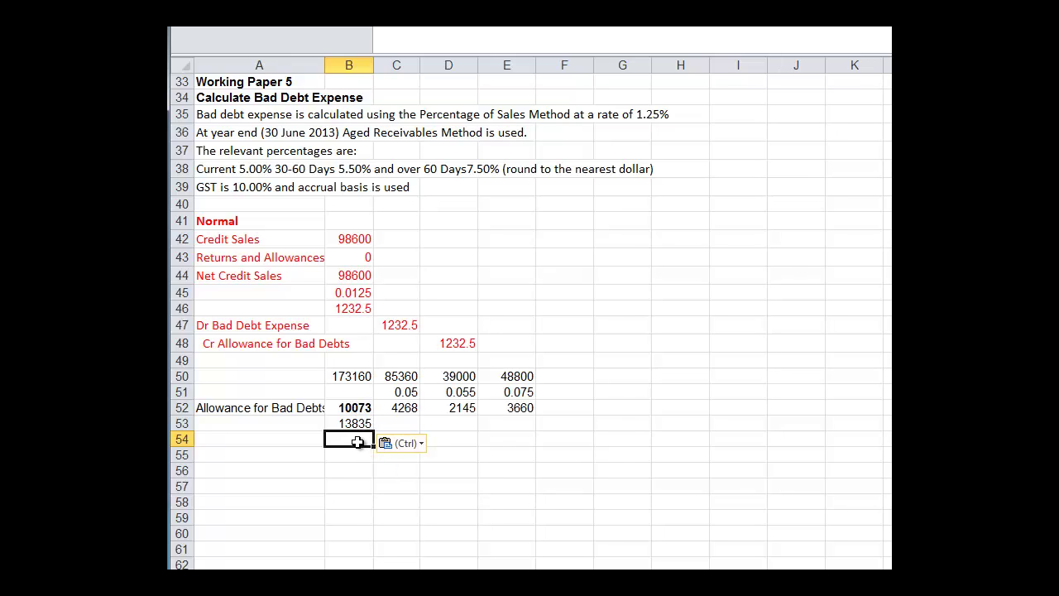
{"action": "type", "text": "="}
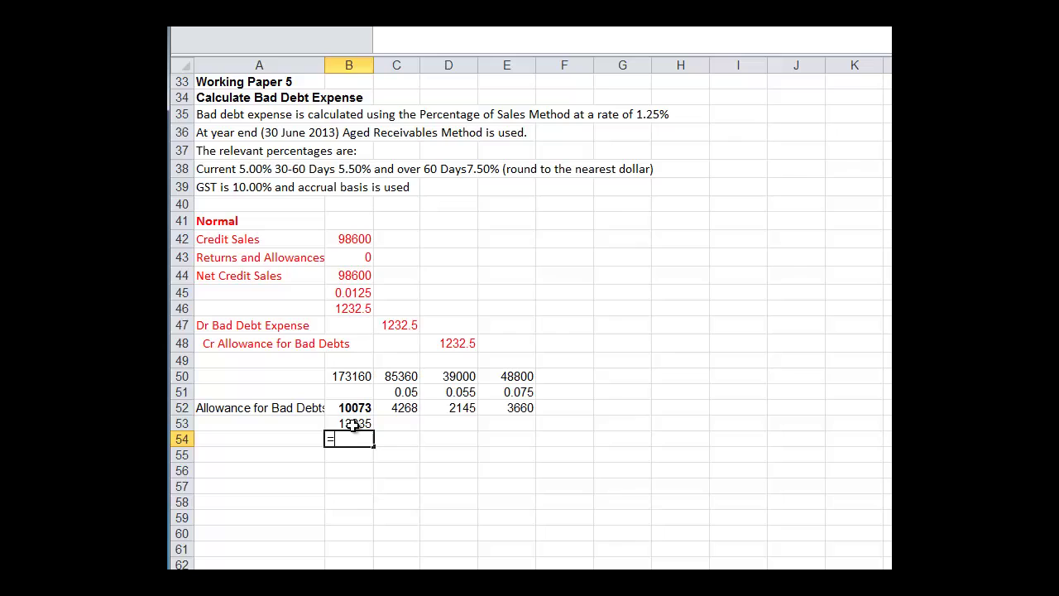
{"action": "left_click", "coordinate": [352, 407]}
{"action": "type", "text": "-"}
{"action": "left_click", "coordinate": [352, 423]}
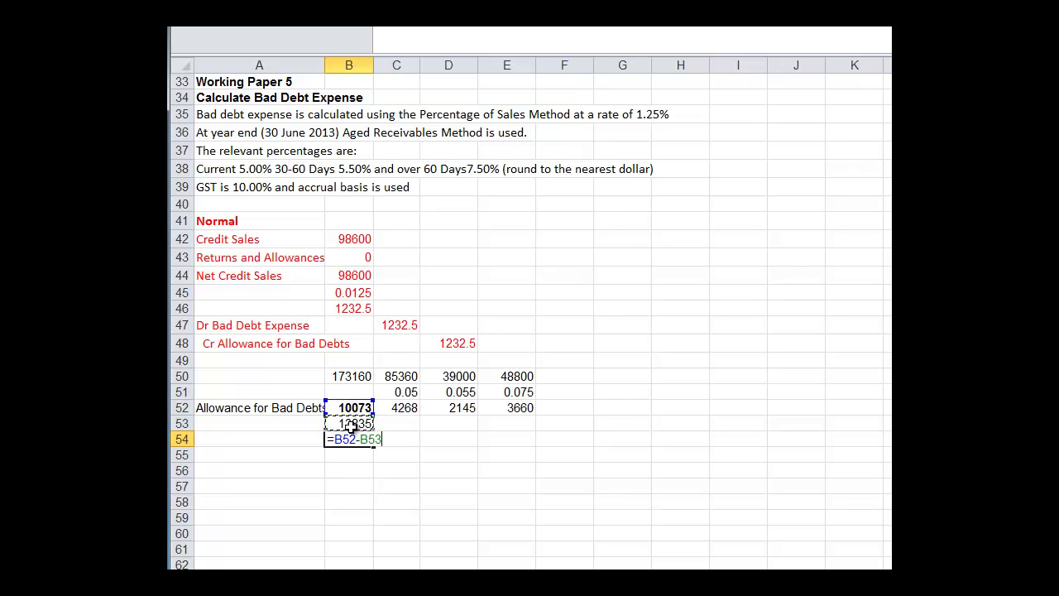
{"action": "key", "text": "Return"}
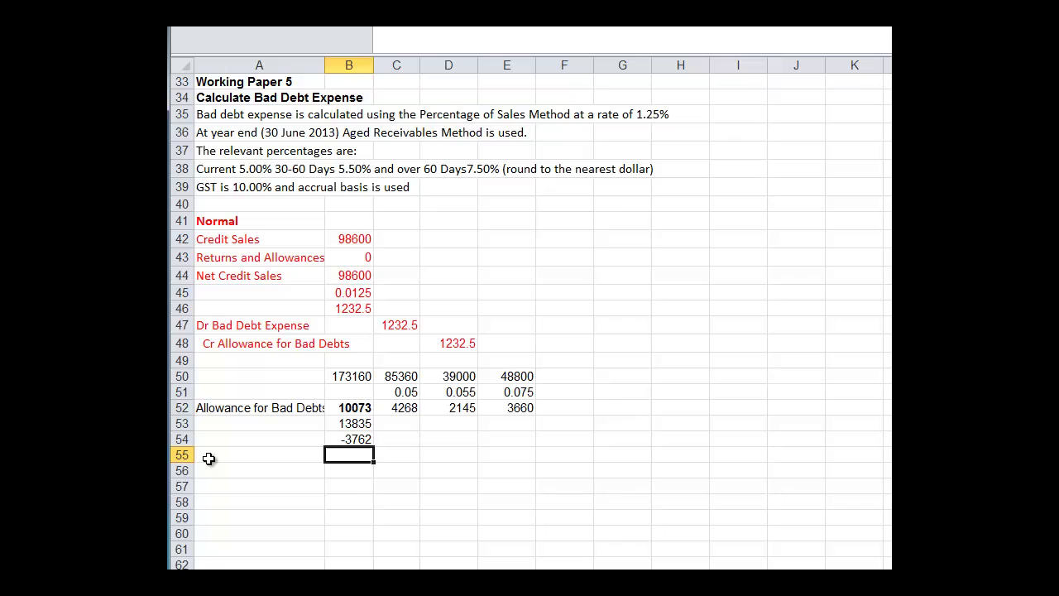
Enter the Allowance for Bad Debts debit label in A56 with an amount in C56
{"action": "left_click", "coordinate": [209, 458]}
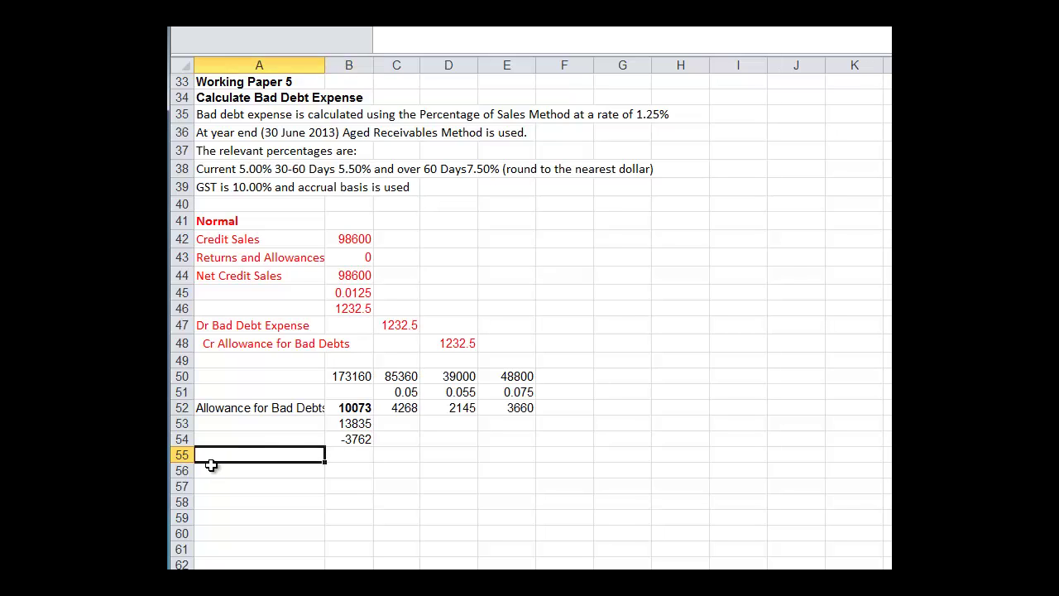
{"action": "left_click", "coordinate": [216, 471]}
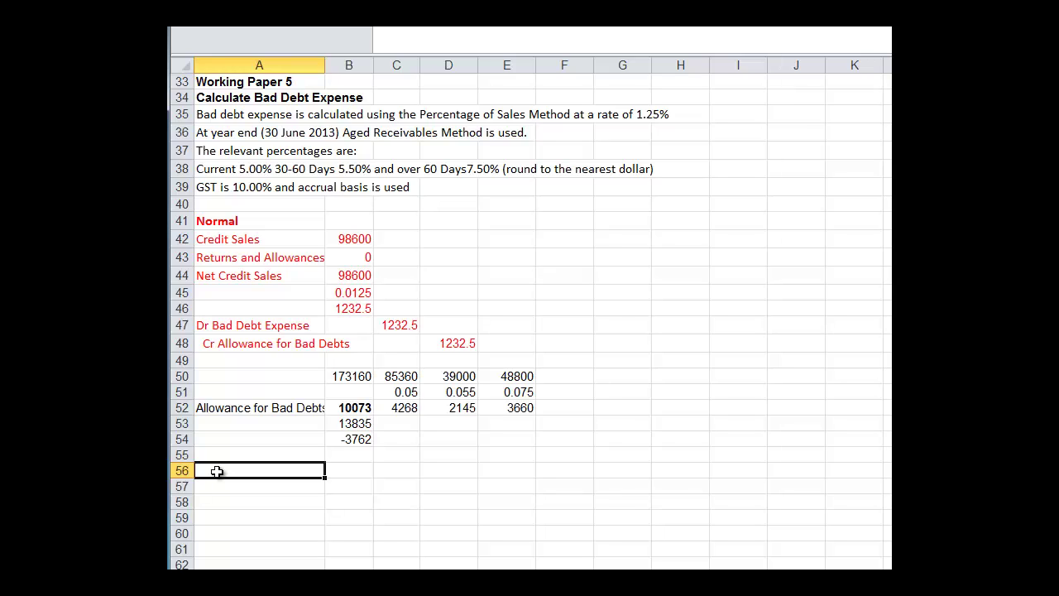
{"action": "type", "text": "Allow"}
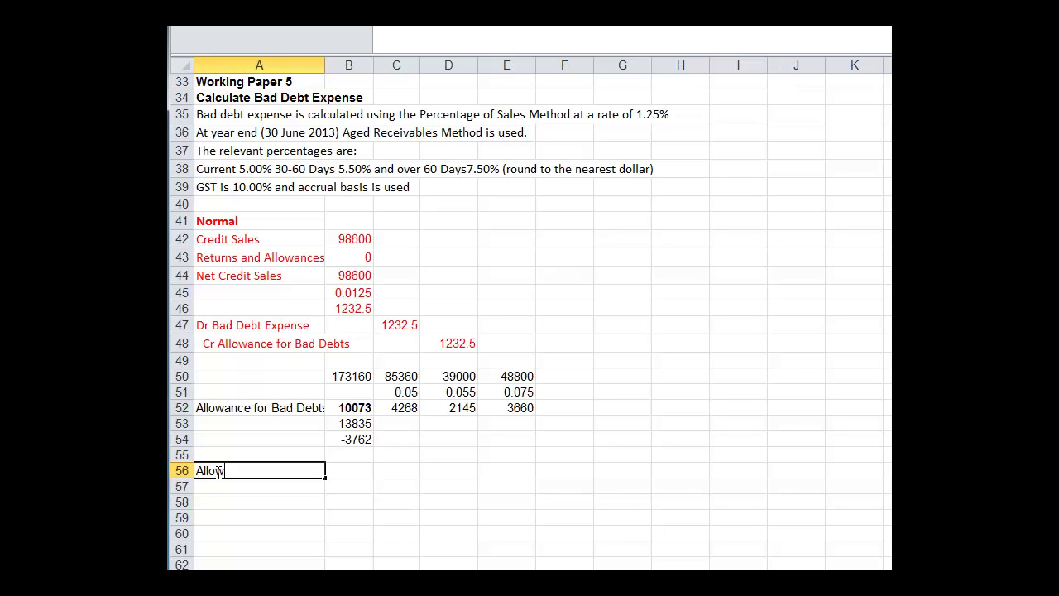
{"action": "type", "text": "ance for Bad Debts"}
{"action": "left_click", "coordinate": [398, 473]}
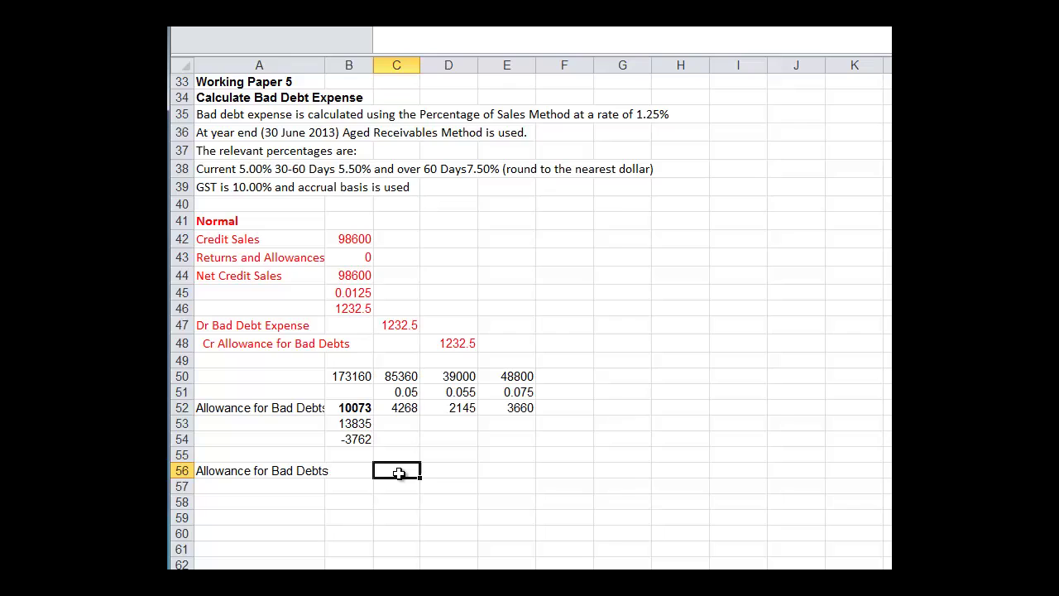
{"action": "type", "text": "2762"}
{"action": "left_click", "coordinate": [266, 487]}
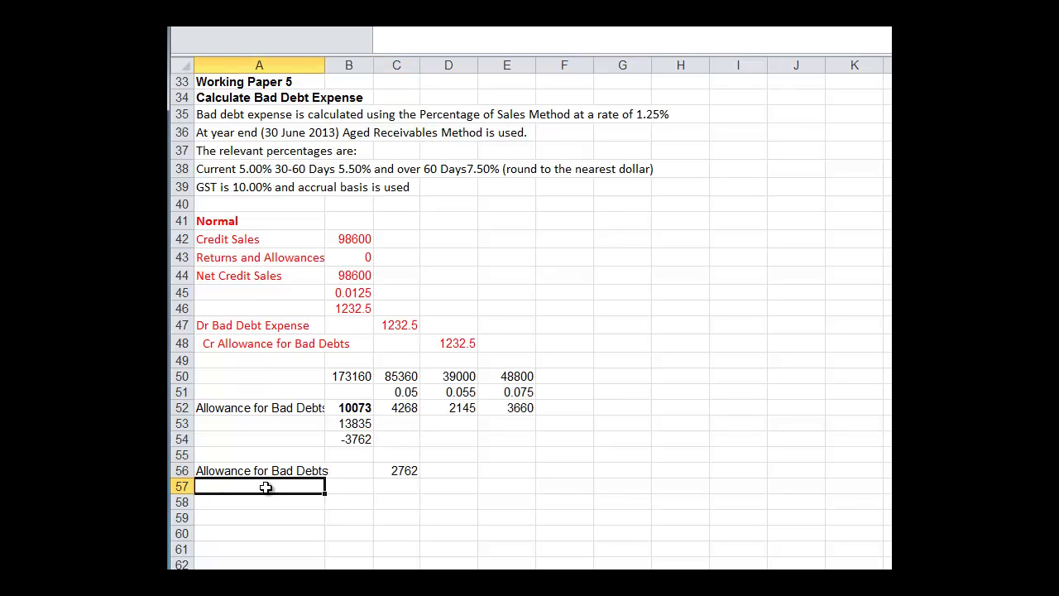
Enter Cr Bad Debt Expense with 3762 in D57 and correct C56 to 3762
{"action": "double_click", "coordinate": [267, 487]}
{"action": "type", "text": "Cr"}
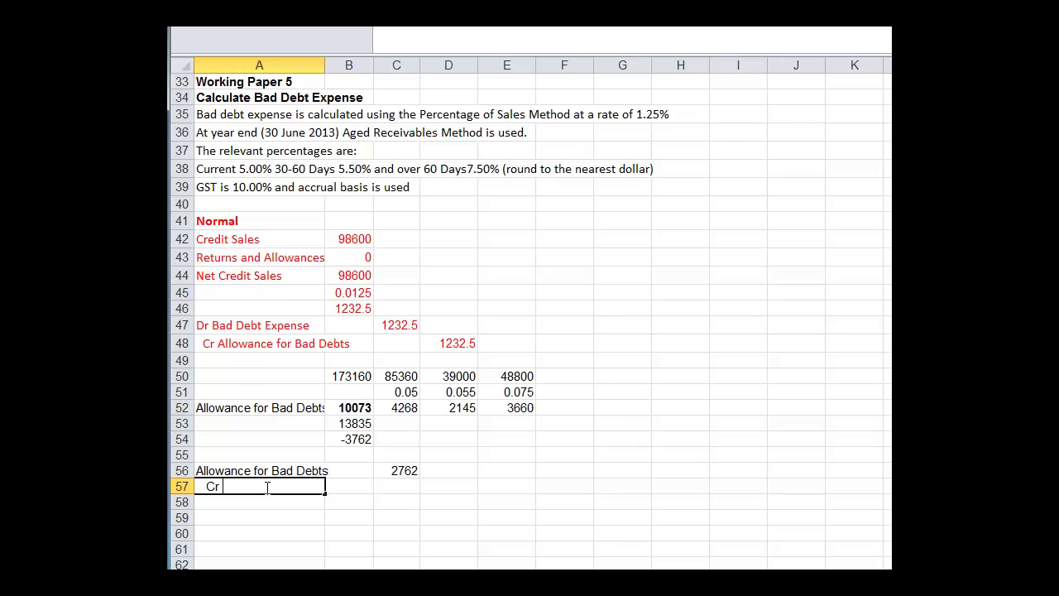
{"action": "type", "text": " Bad Debt Expense"}
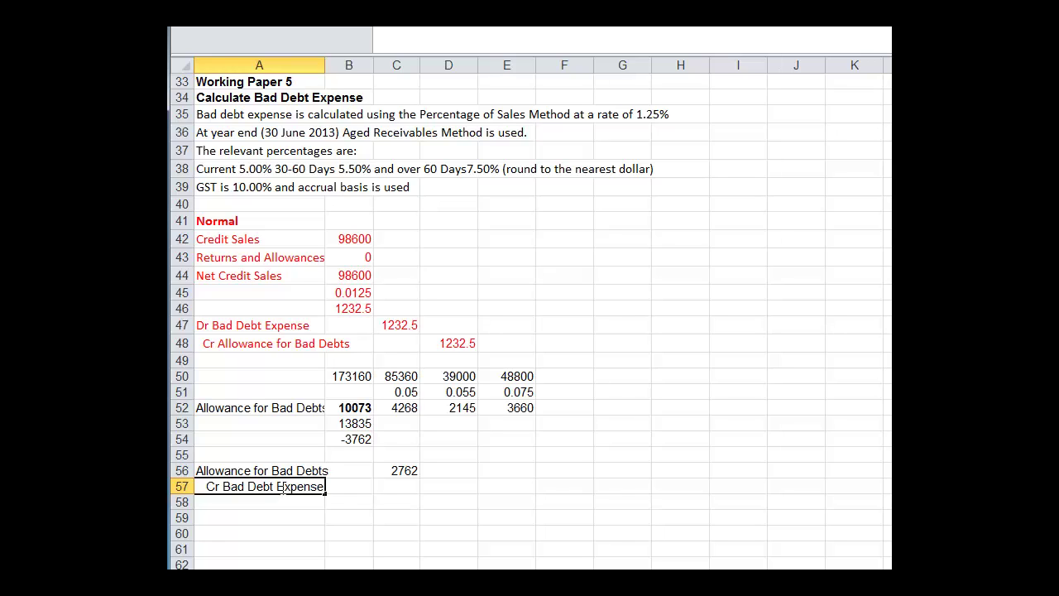
{"action": "left_click", "coordinate": [431, 486]}
{"action": "type", "text": "3762"}
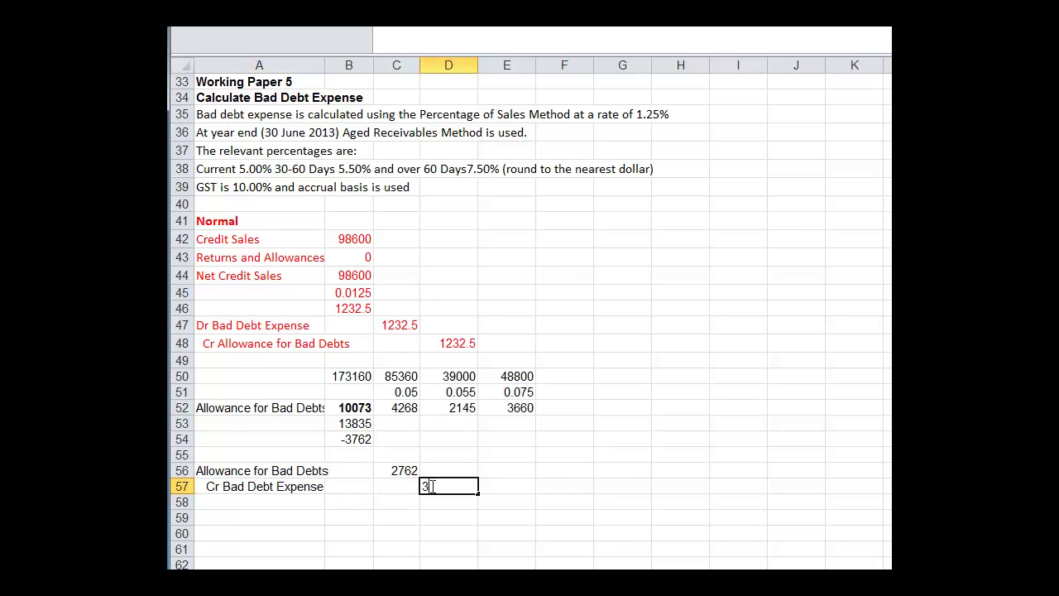
{"action": "left_click", "coordinate": [398, 471]}
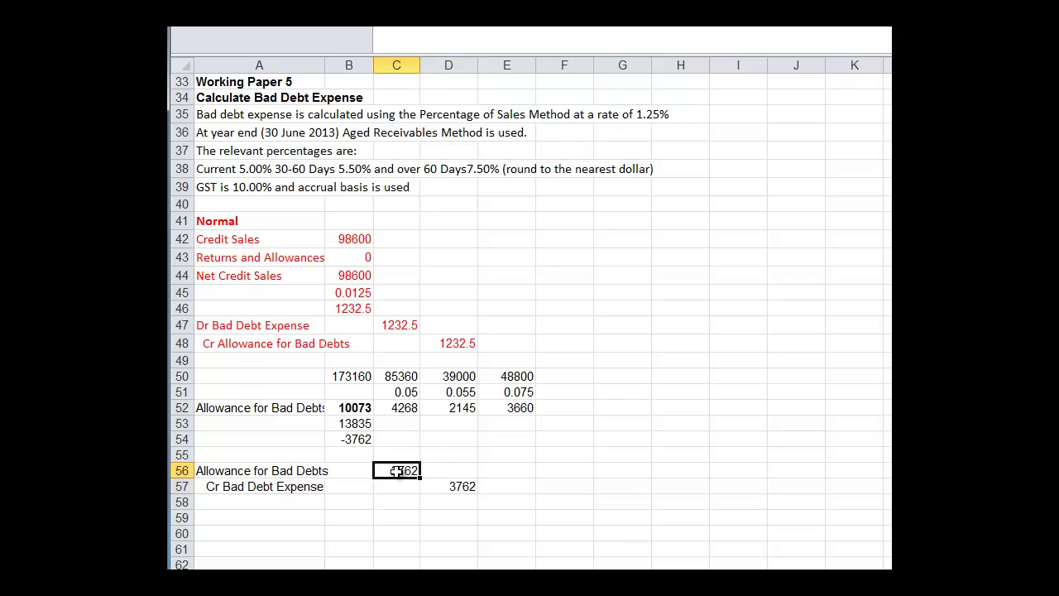
{"action": "type", "text": "3762"}
{"action": "key", "text": "Return"}
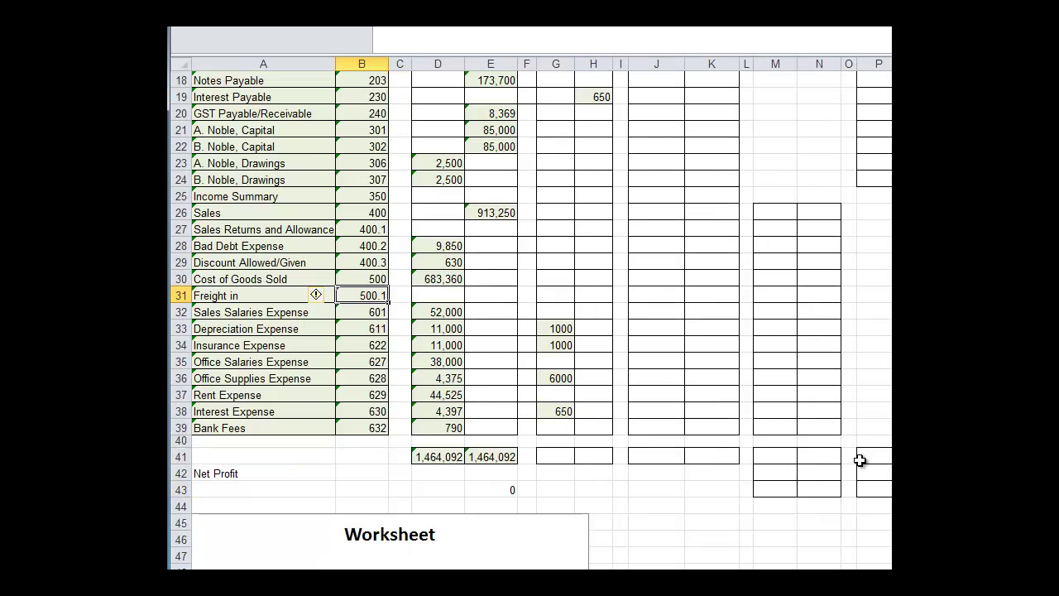
Debit Allowance for Bad Debts 3,762 in Adjustments cell G9, clearing the misplaced H9 entry
{"action": "scroll", "coordinate": [864, 442], "scroll_direction": "up", "scroll_amount": 6}
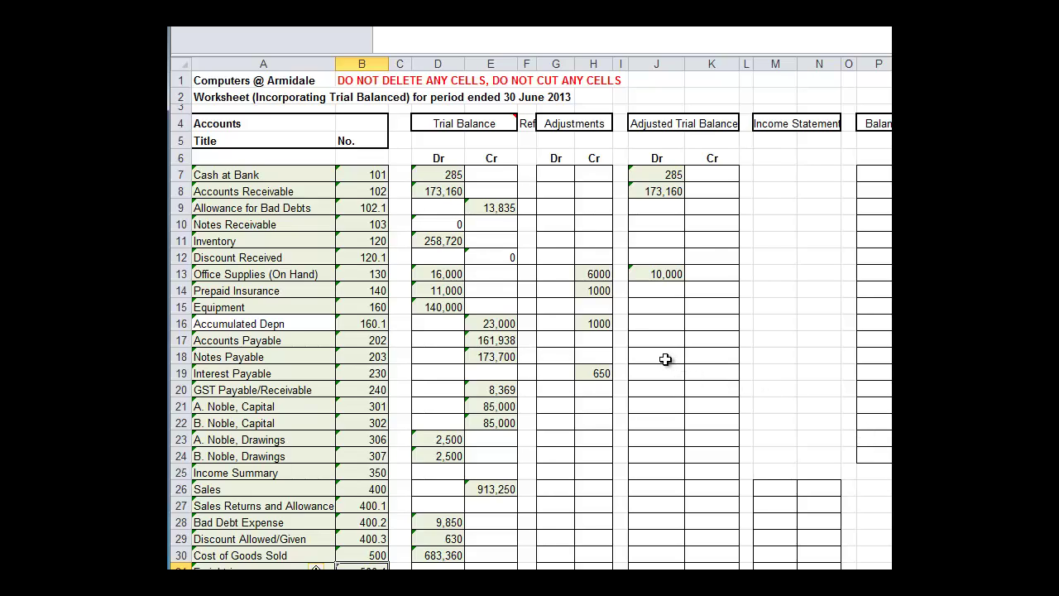
{"action": "left_click", "coordinate": [580, 204]}
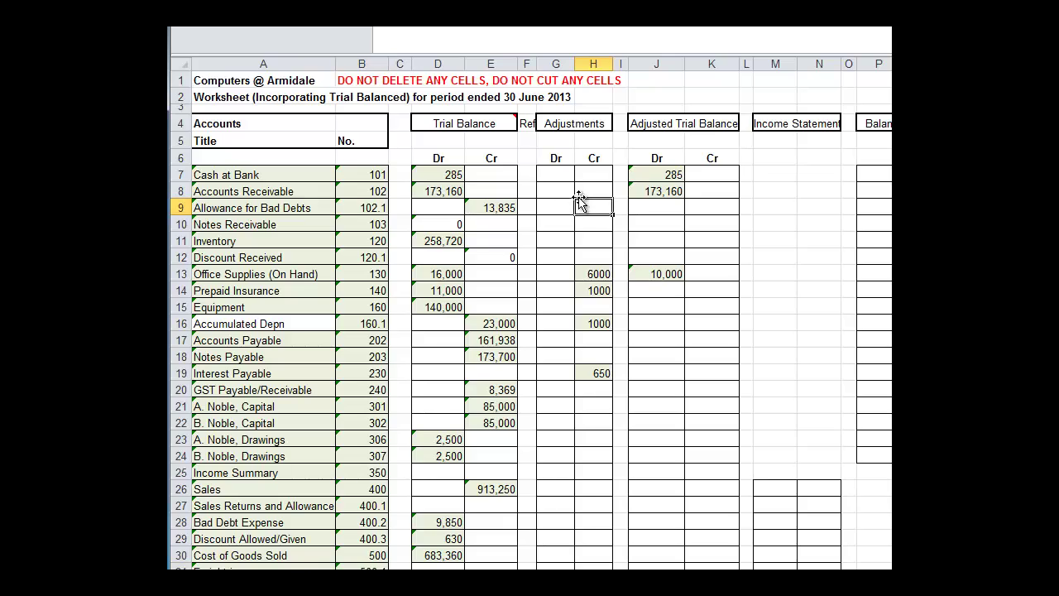
{"action": "type", "text": "3762"}
{"action": "left_click", "coordinate": [576, 252]}
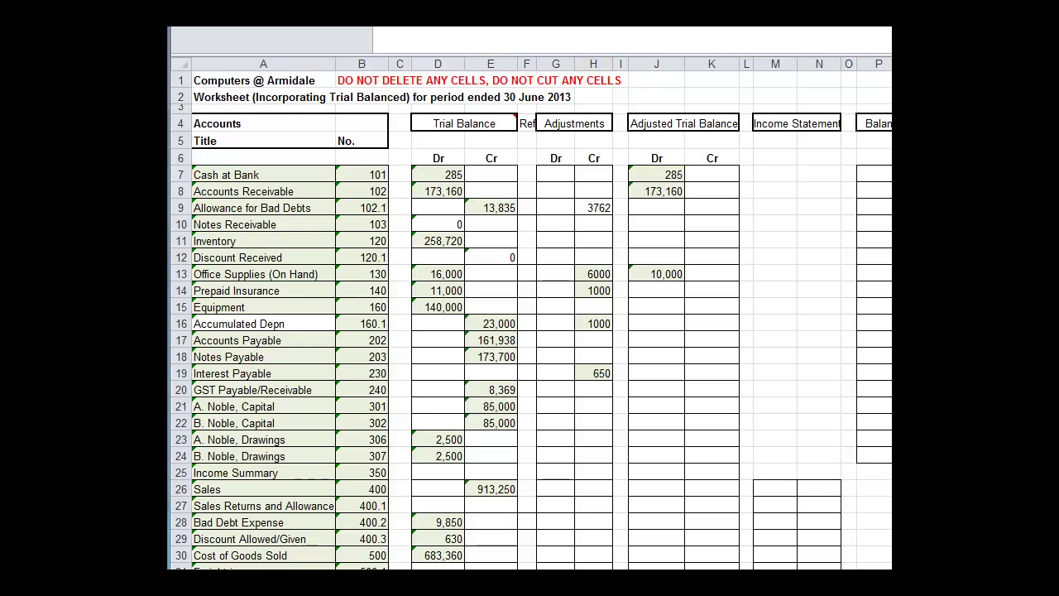
{"action": "left_click", "coordinate": [597, 208]}
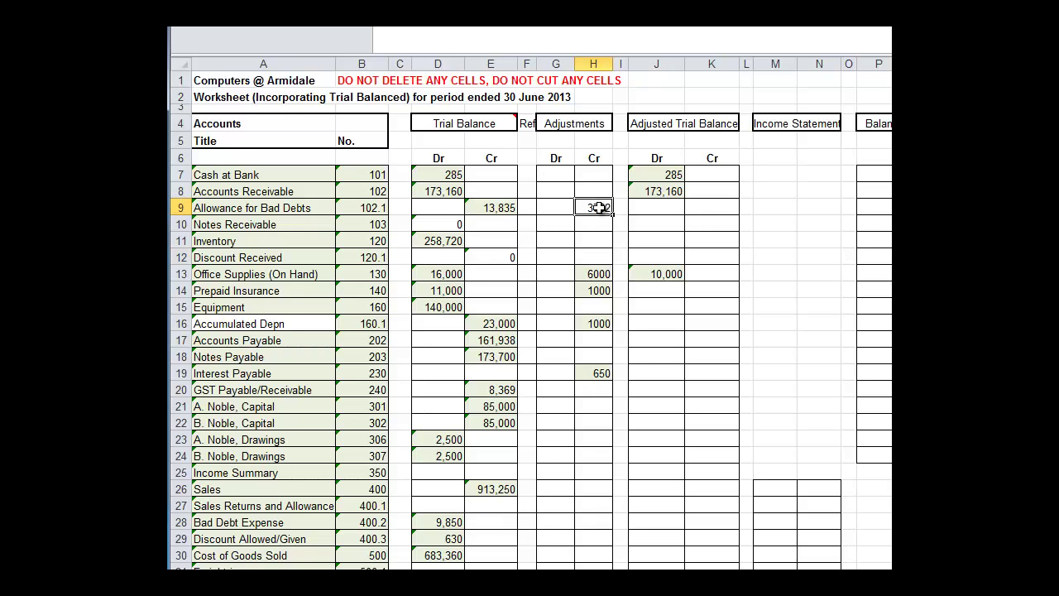
{"action": "key", "text": "Delete"}
{"action": "left_click", "coordinate": [555, 208]}
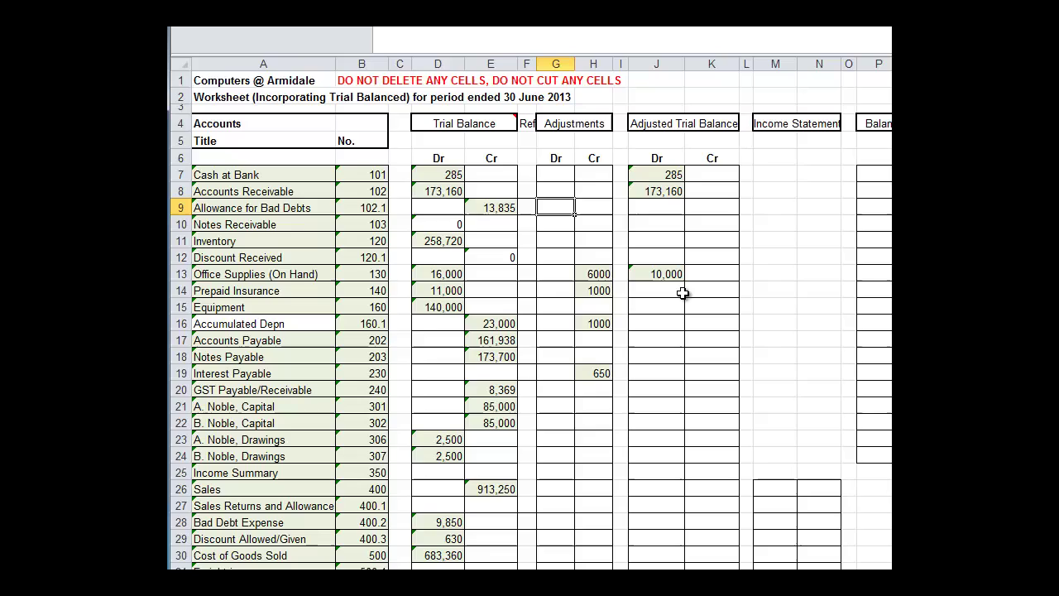
{"action": "type", "text": "3762"}
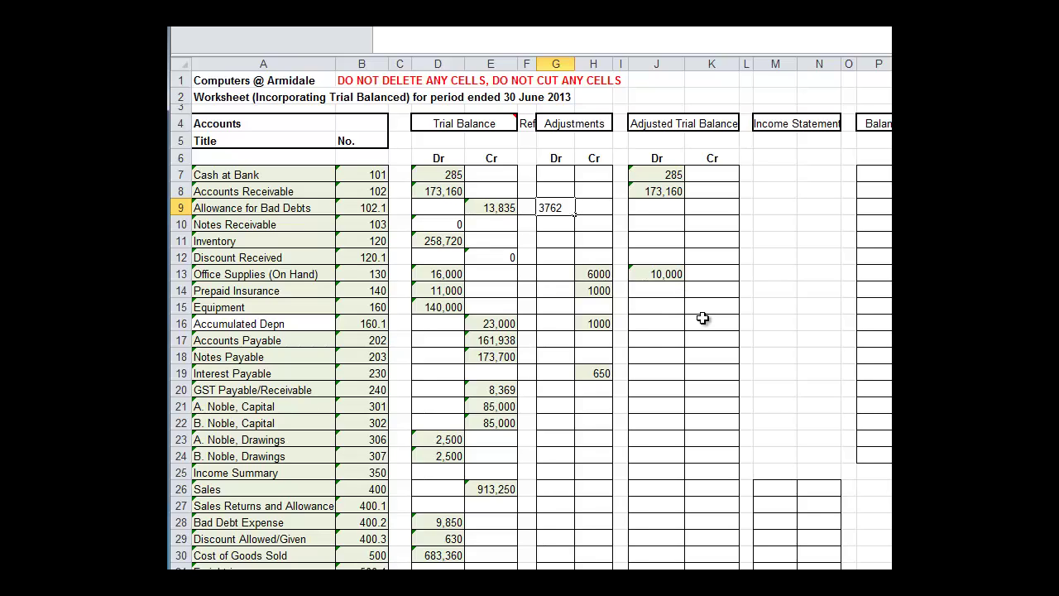
{"action": "left_click", "coordinate": [589, 339]}
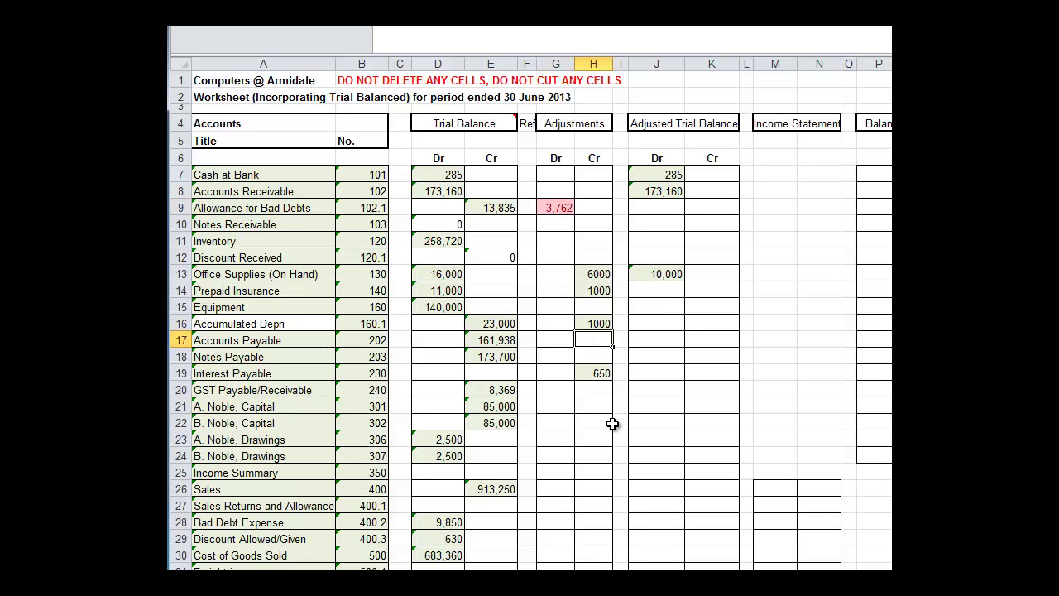
Credit Bad Debt Expense 3,762 in Adjustments cell H28
{"action": "scroll", "coordinate": [597, 427], "scroll_direction": "down", "scroll_amount": 2}
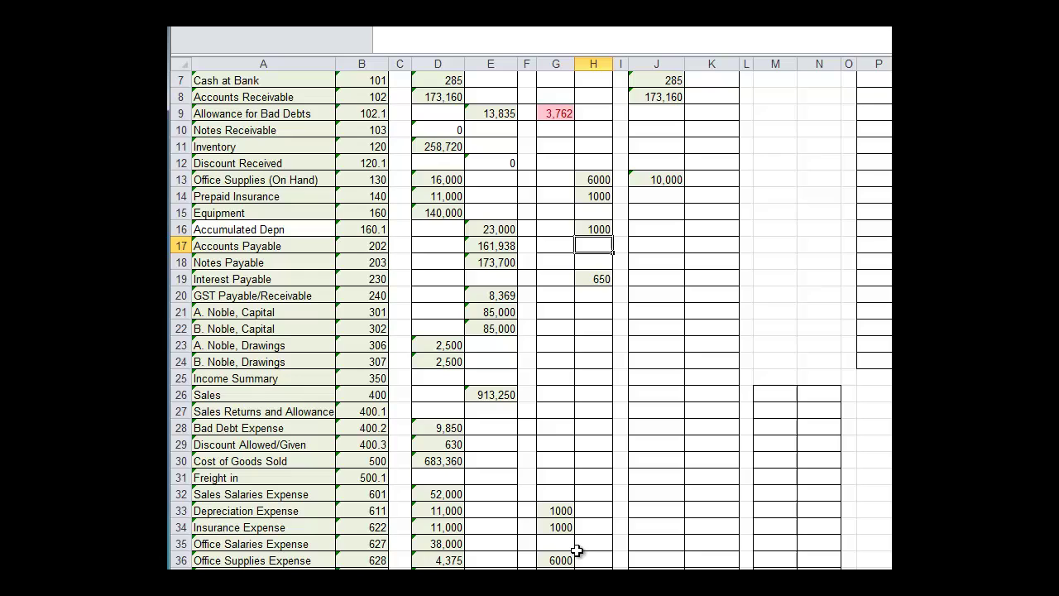
{"action": "scroll", "coordinate": [588, 535], "scroll_direction": "down", "scroll_amount": 2}
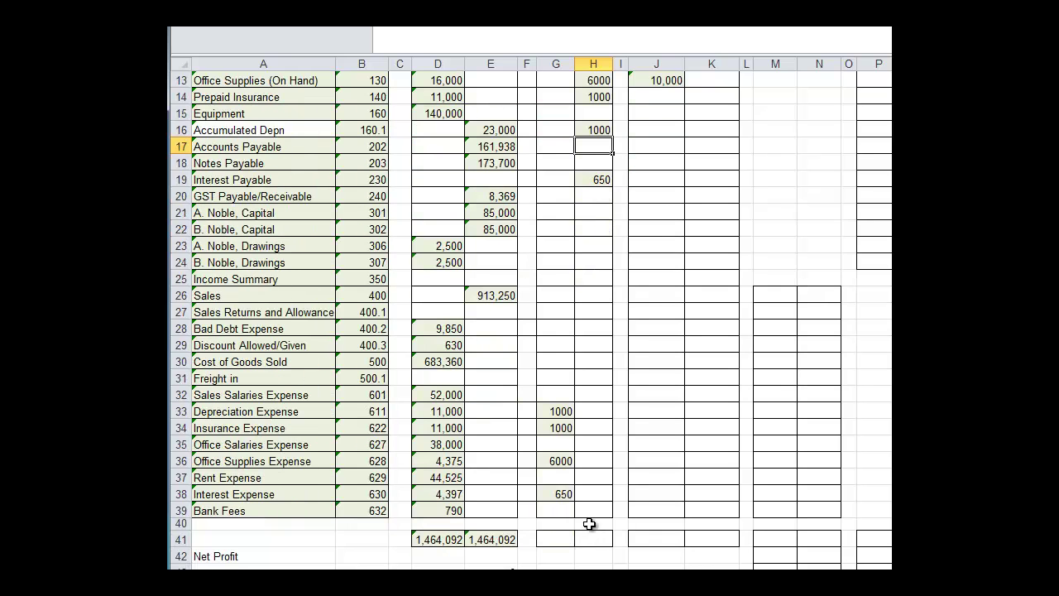
{"action": "left_click", "coordinate": [589, 328]}
{"action": "type", "text": "3"}
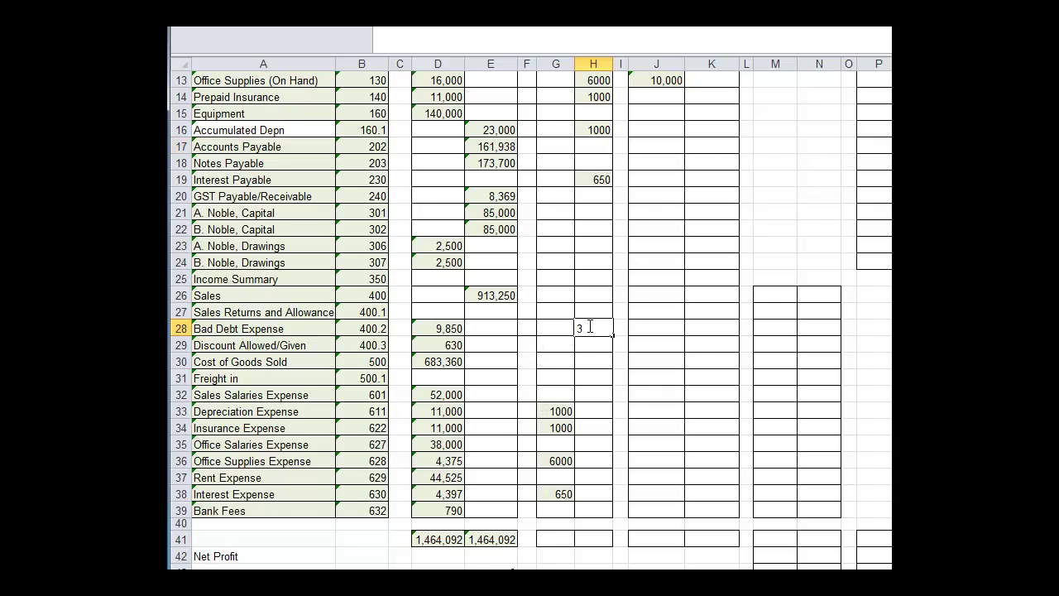
{"action": "type", "text": "762"}
{"action": "key", "text": "Return"}
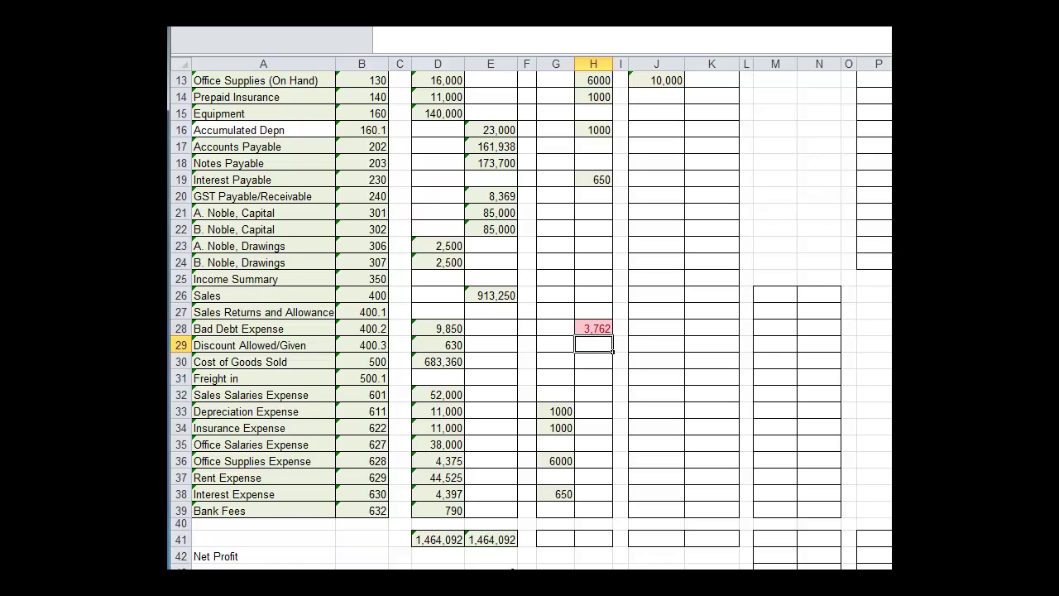
{"action": "scroll", "coordinate": [529, 314], "scroll_direction": "up", "scroll_amount": 2}
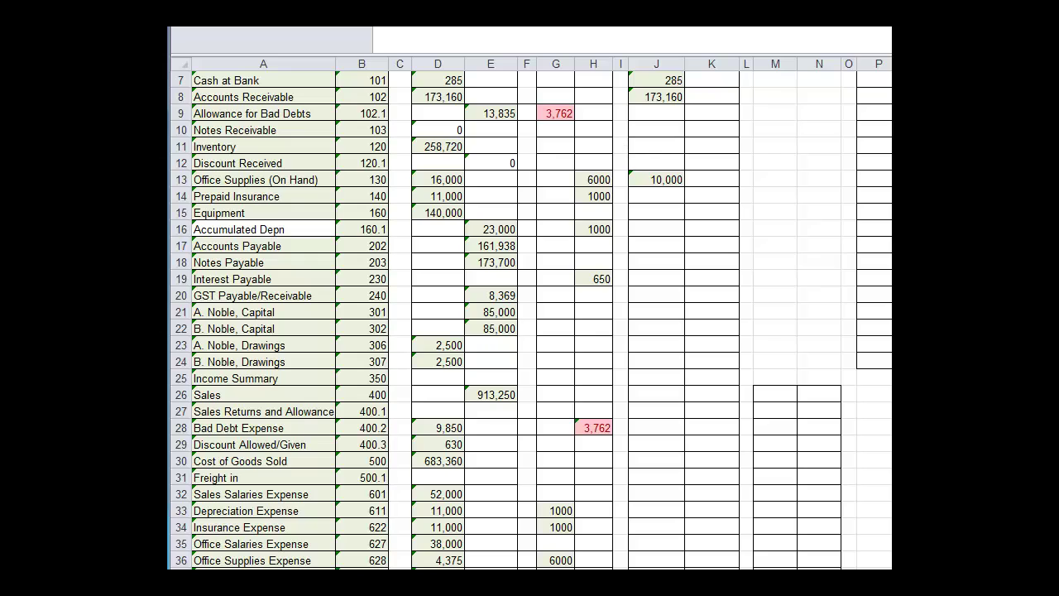
{"action": "left_click", "coordinate": [593, 146]}
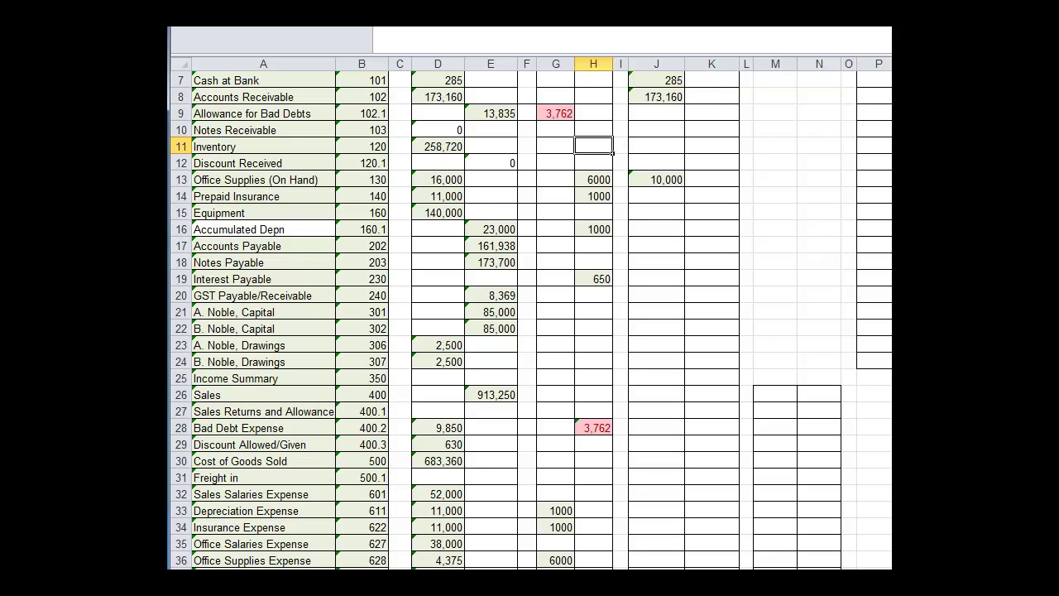
{"action": "scroll", "coordinate": [529, 320], "scroll_direction": "up", "scroll_amount": 2}
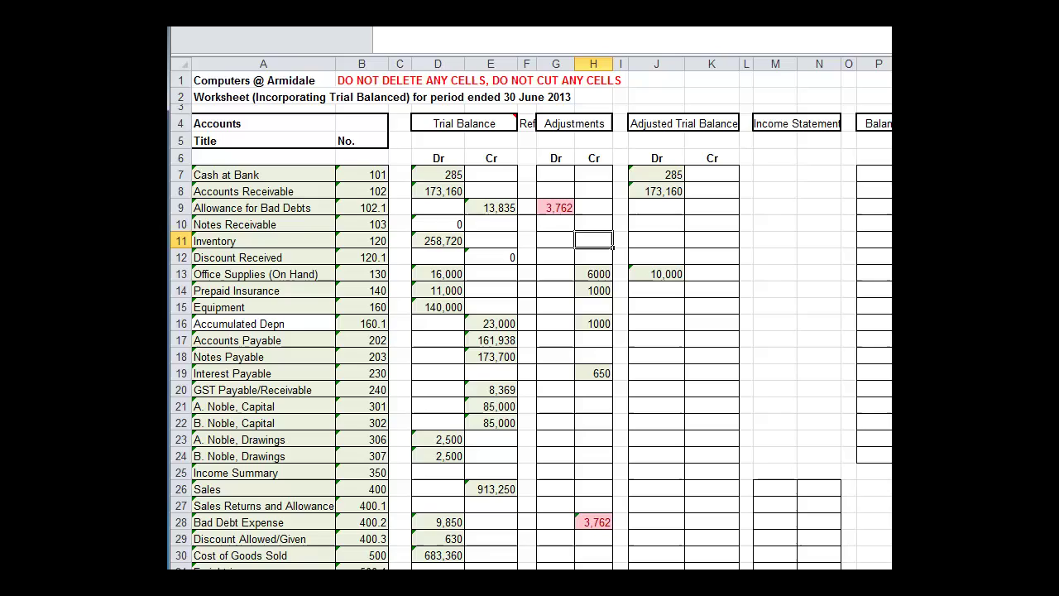
{"action": "scroll", "coordinate": [529, 320], "scroll_direction": "down", "scroll_amount": 4}
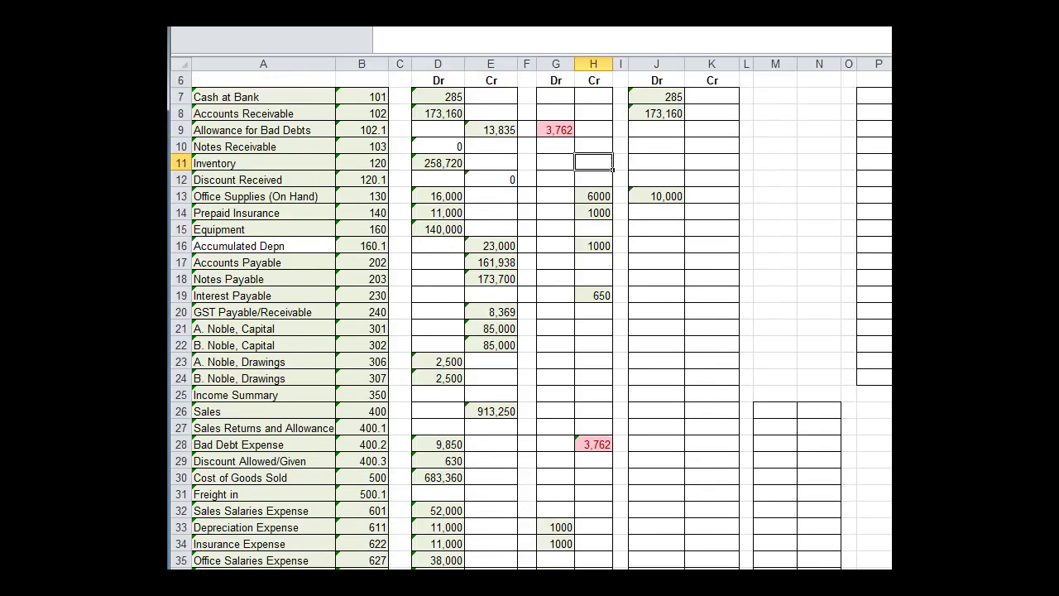
{"action": "scroll", "coordinate": [530, 320], "scroll_direction": "up", "scroll_amount": 3}
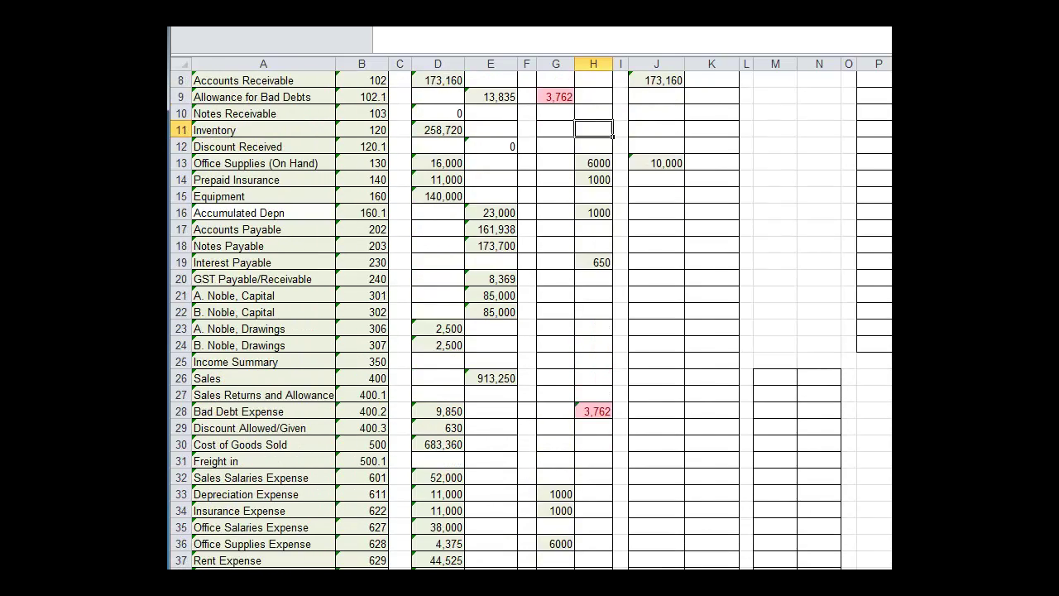
{"action": "scroll", "coordinate": [530, 320], "scroll_direction": "down", "scroll_amount": 3}
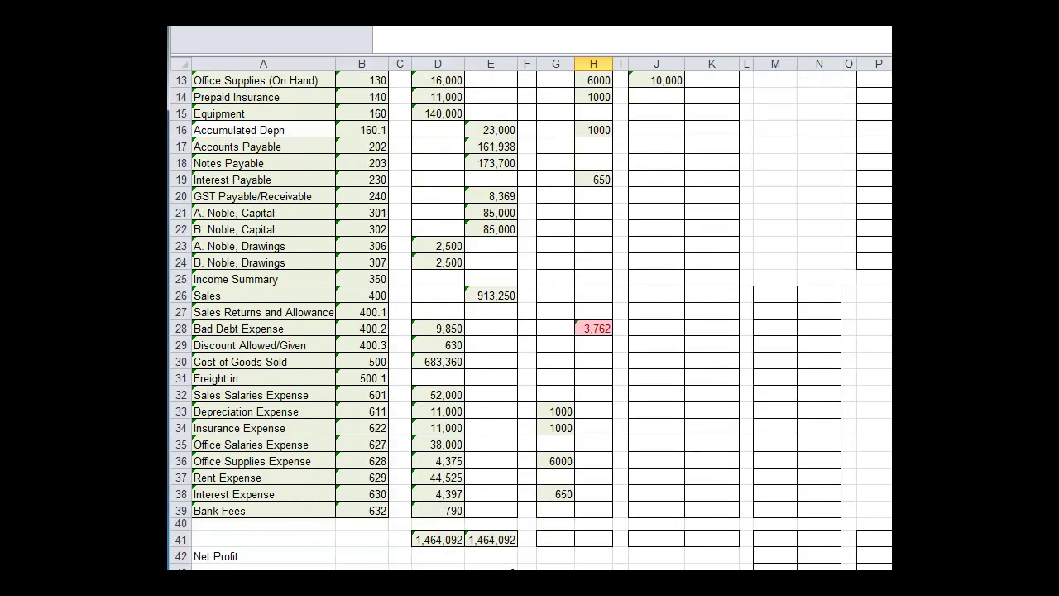
{"action": "scroll", "coordinate": [529, 320], "scroll_direction": "up", "scroll_amount": 3}
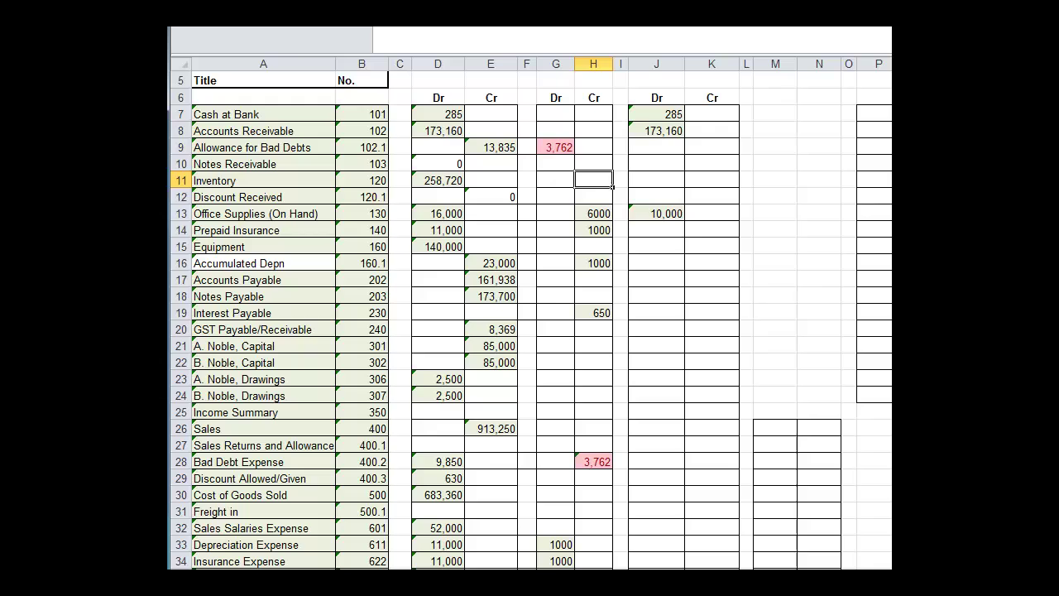
{"action": "scroll", "coordinate": [695, 530], "scroll_direction": "down", "scroll_amount": 2}
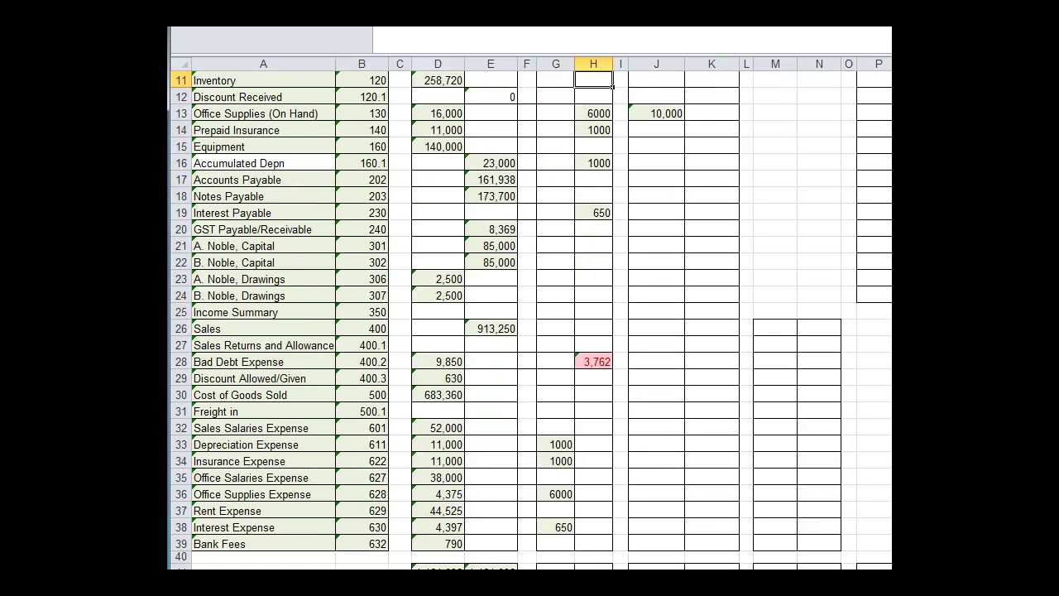
Sum the adjustment debits into G41 and extend the total to H41, both showing 12,412
{"action": "left_click", "coordinate": [561, 569]}
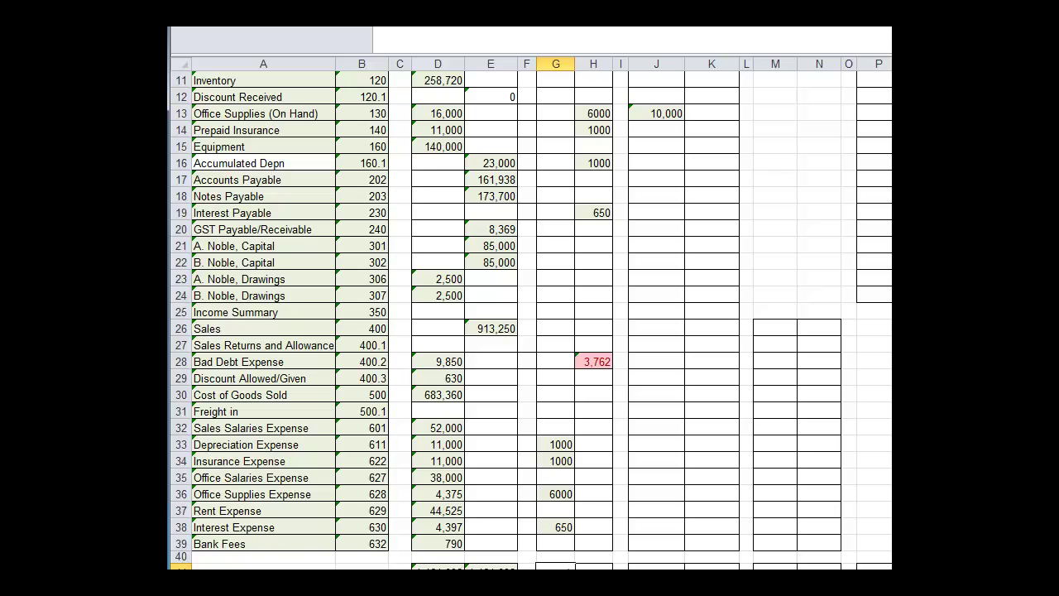
{"action": "left_click_drag", "start_coordinate": [562, 559], "coordinate": [558, 134]}
{"action": "scroll", "coordinate": [558, 135], "scroll_direction": "down", "scroll_amount": 2}
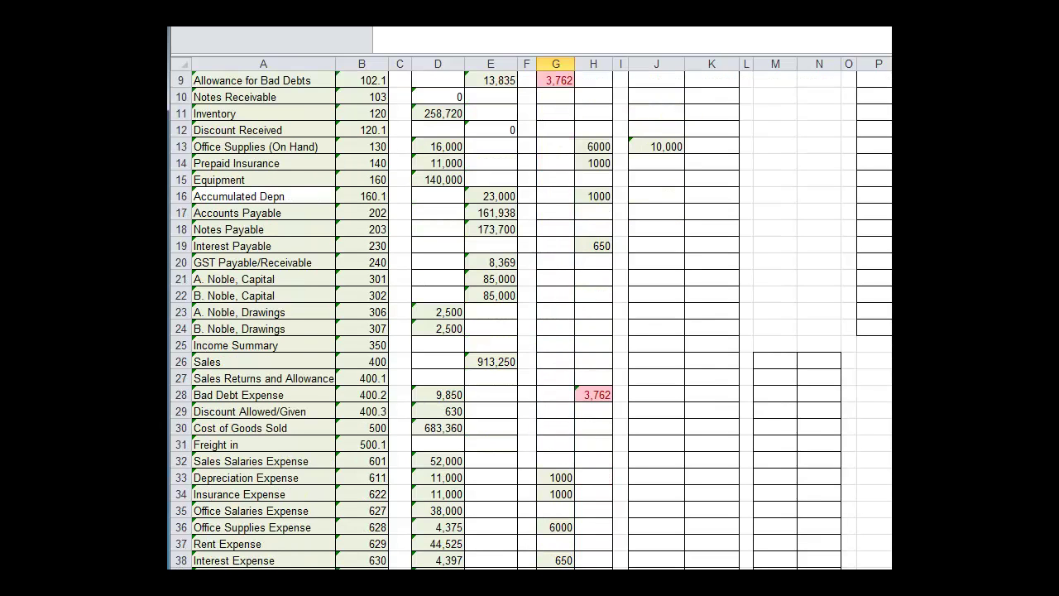
{"action": "key", "text": "shift+Right"}
{"action": "key", "text": "Right"}
{"action": "scroll", "coordinate": [765, 478], "scroll_direction": "down", "scroll_amount": 2}
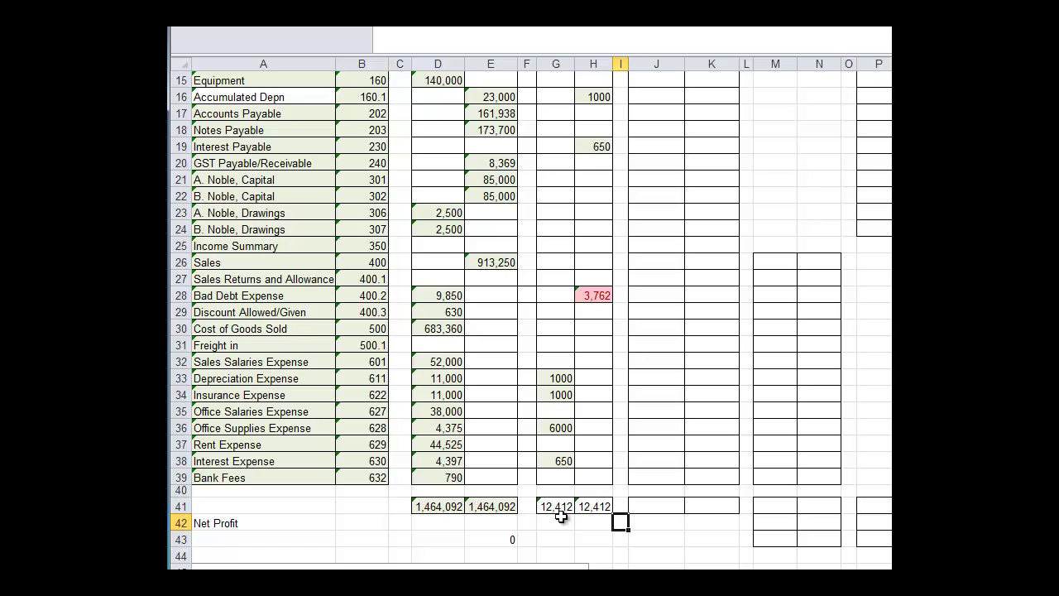
{"action": "scroll", "coordinate": [677, 439], "scroll_direction": "up", "scroll_amount": 4}
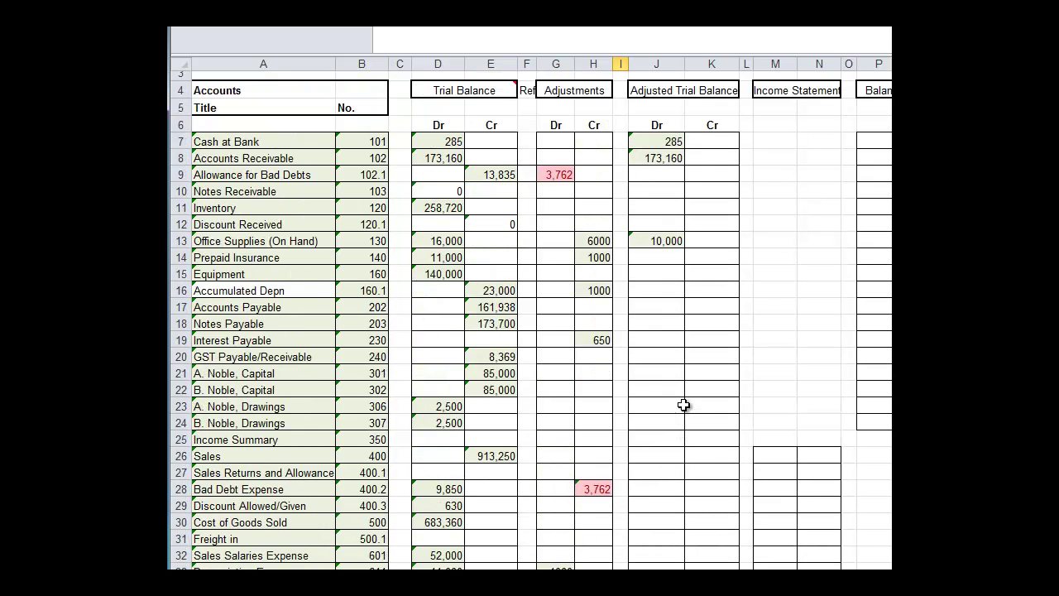
{"action": "scroll", "coordinate": [655, 485], "scroll_direction": "down", "scroll_amount": 1}
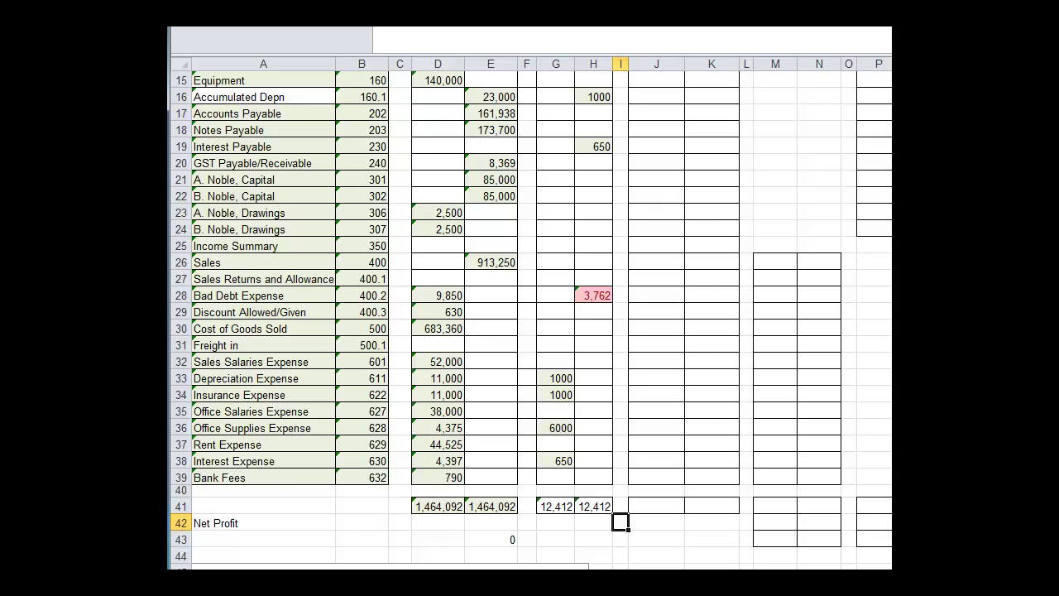
Enter =E9-G9 in K9 so Allowance for Bad Debts shows an adjusted credit of 10,073
{"action": "scroll", "coordinate": [836, 244], "scroll_direction": "up", "scroll_amount": 4}
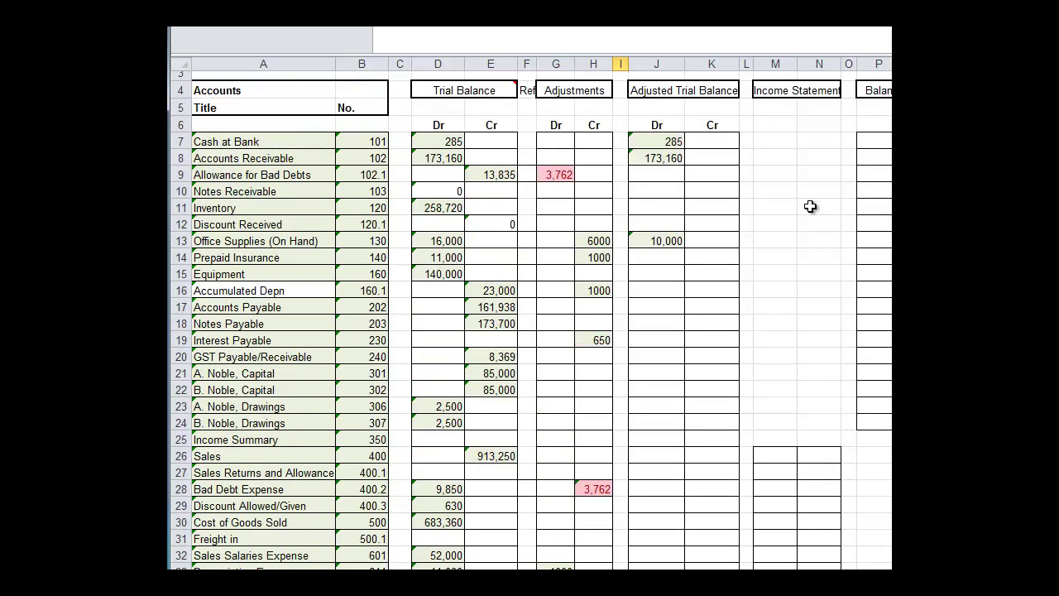
{"action": "left_click", "coordinate": [703, 175]}
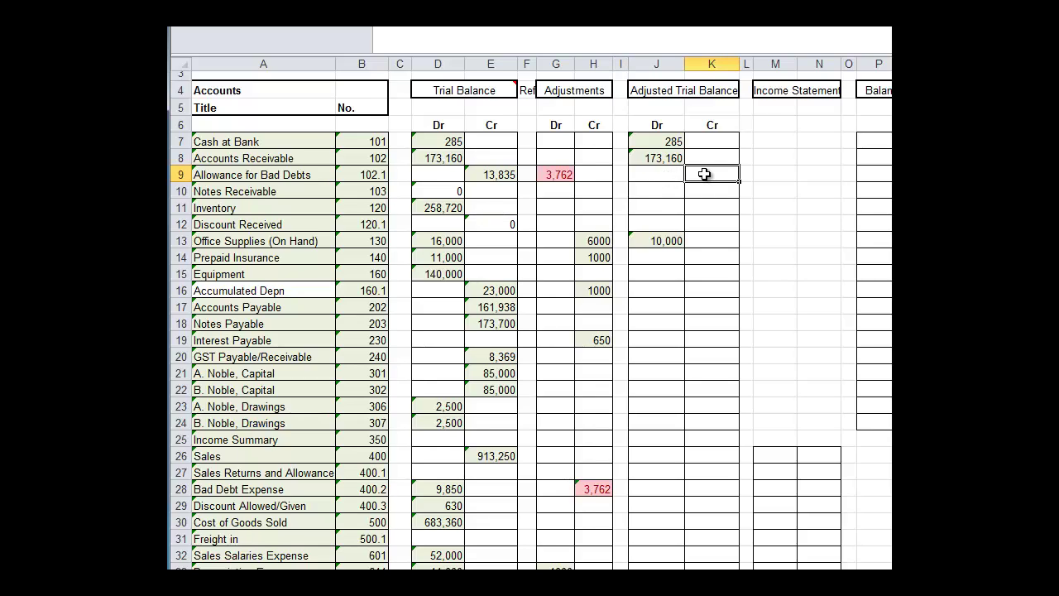
{"action": "type", "text": "="}
{"action": "left_click", "coordinate": [503, 177]}
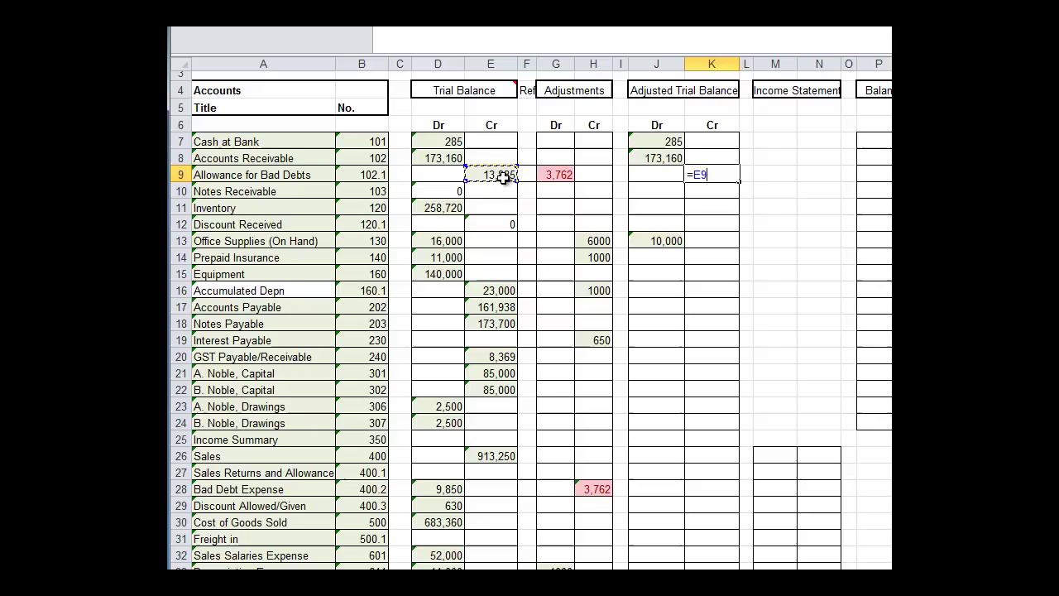
{"action": "type", "text": "-"}
{"action": "left_click", "coordinate": [559, 175]}
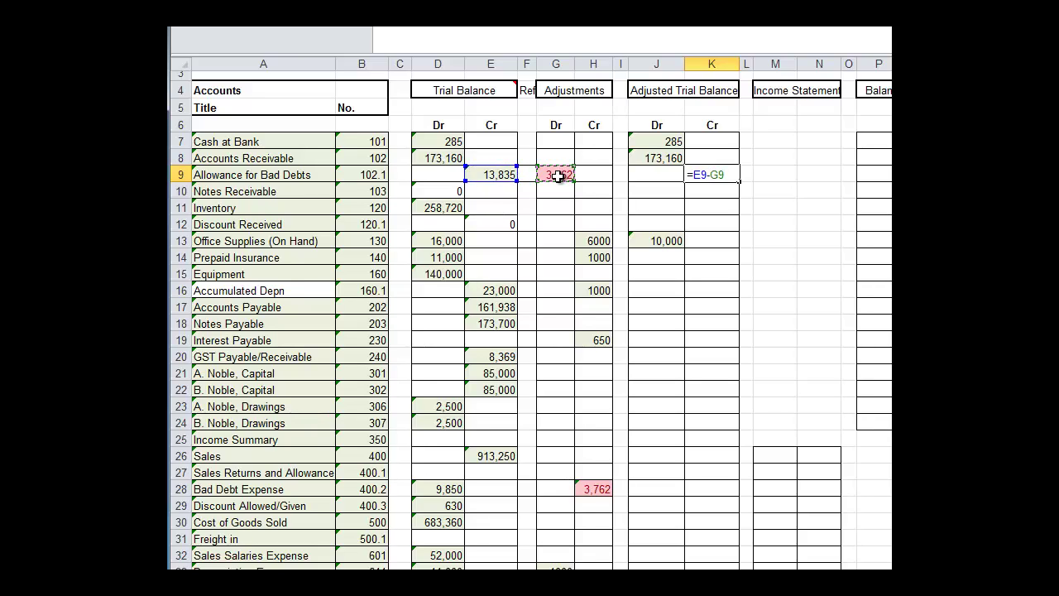
{"action": "key", "text": "Return"}
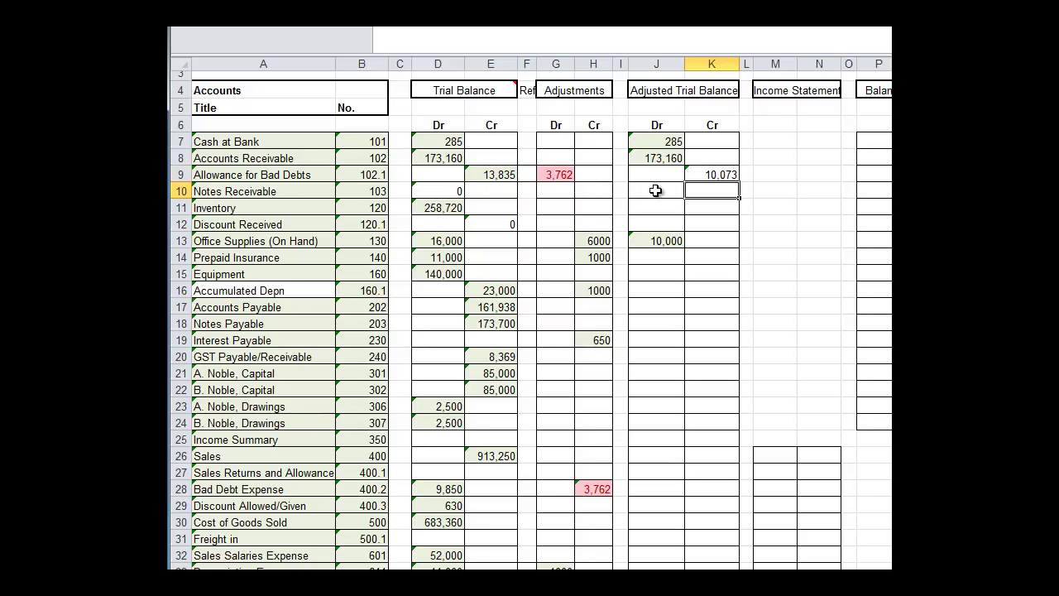
{"action": "left_click", "coordinate": [716, 176]}
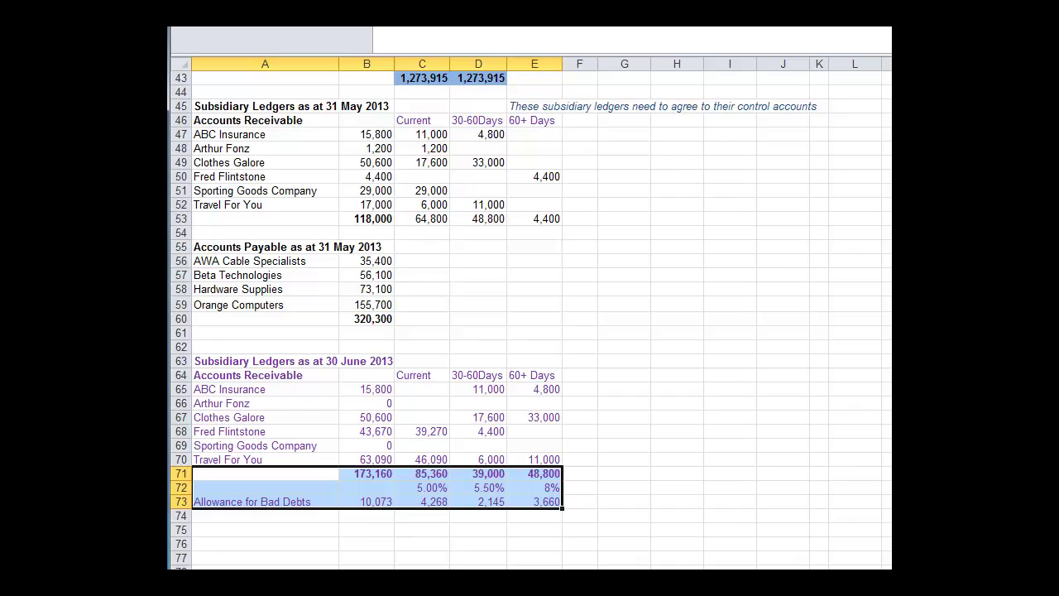
{"action": "key", "text": "Return"}
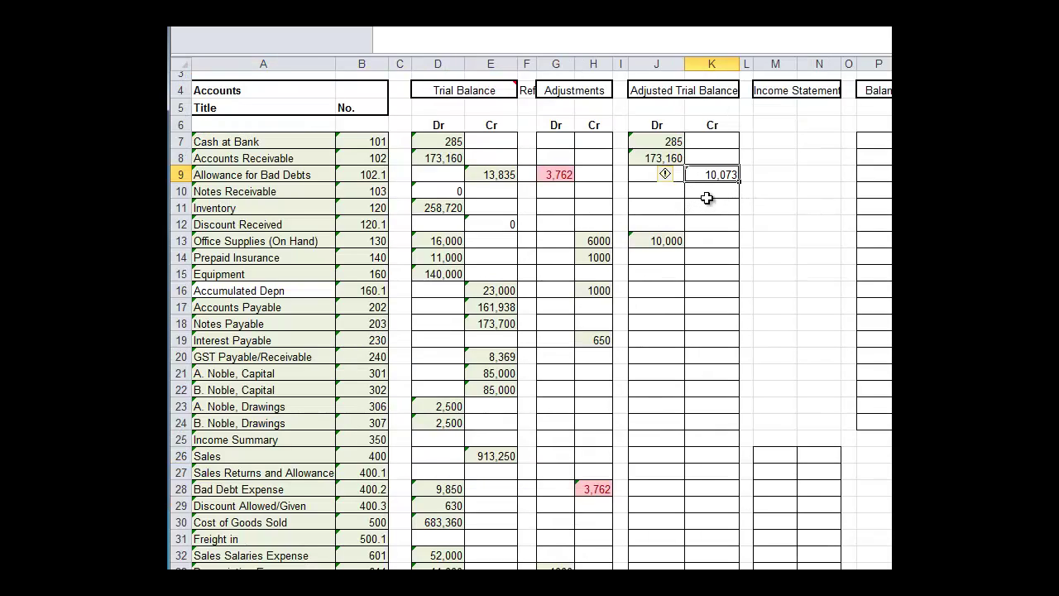
Link the Inventory adjusted debit in J11 to its trial balance figure with =D11
{"action": "left_click", "coordinate": [669, 210]}
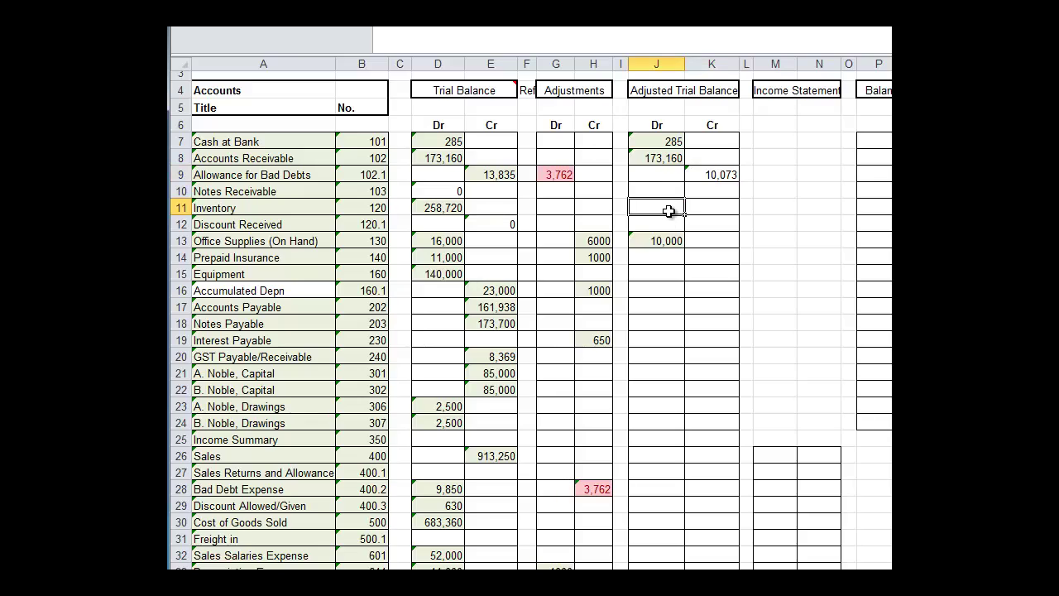
{"action": "type", "text": "="}
{"action": "left_click", "coordinate": [450, 207]}
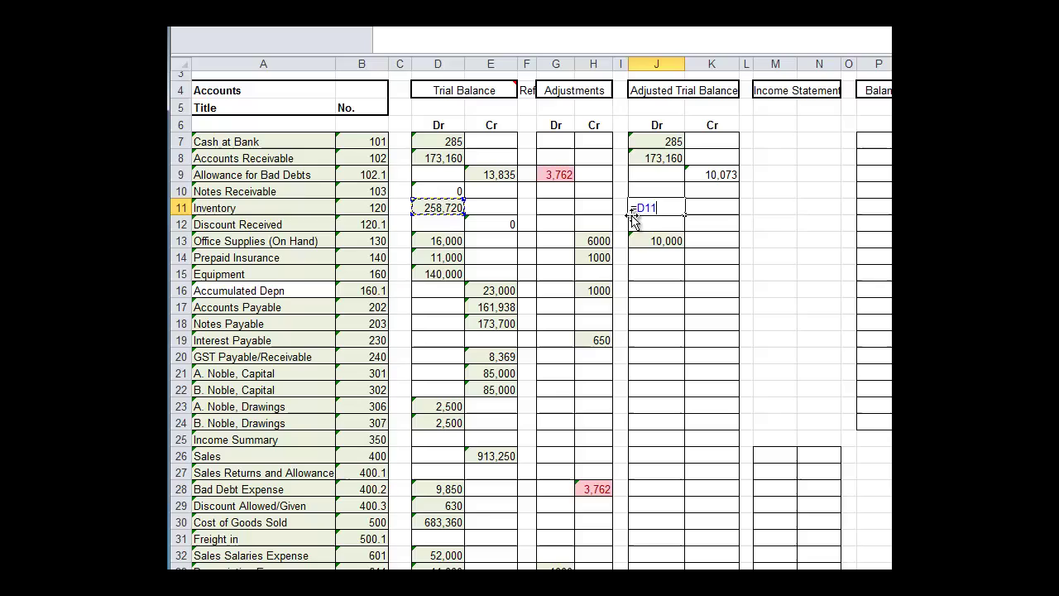
{"action": "key", "text": "Return"}
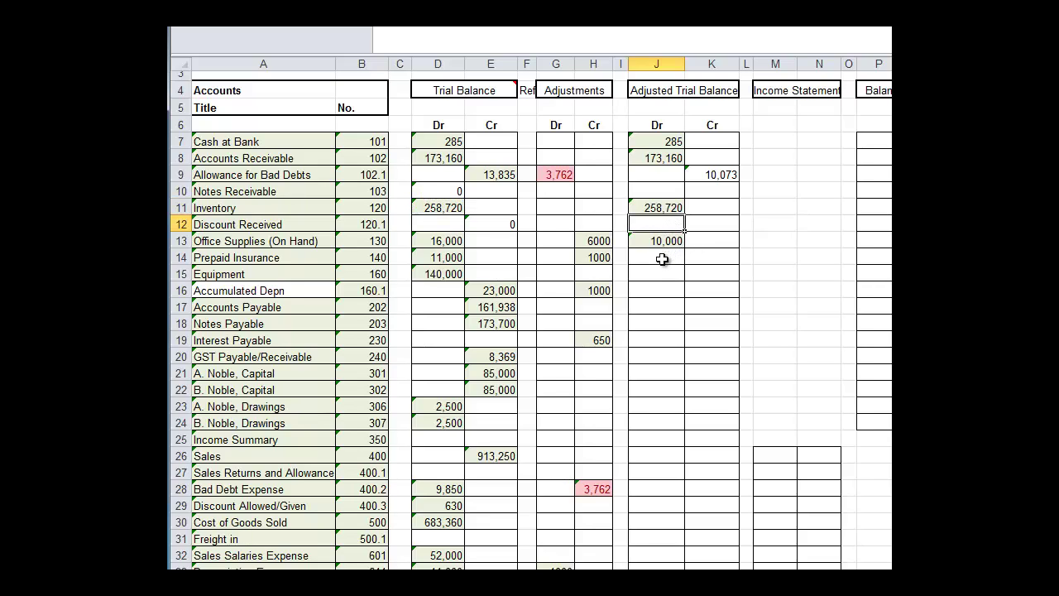
Fill the adjusted debit formula down through Prepaid Insurance and Equipment
{"action": "left_click", "coordinate": [661, 259]}
{"action": "type", "text": "="}
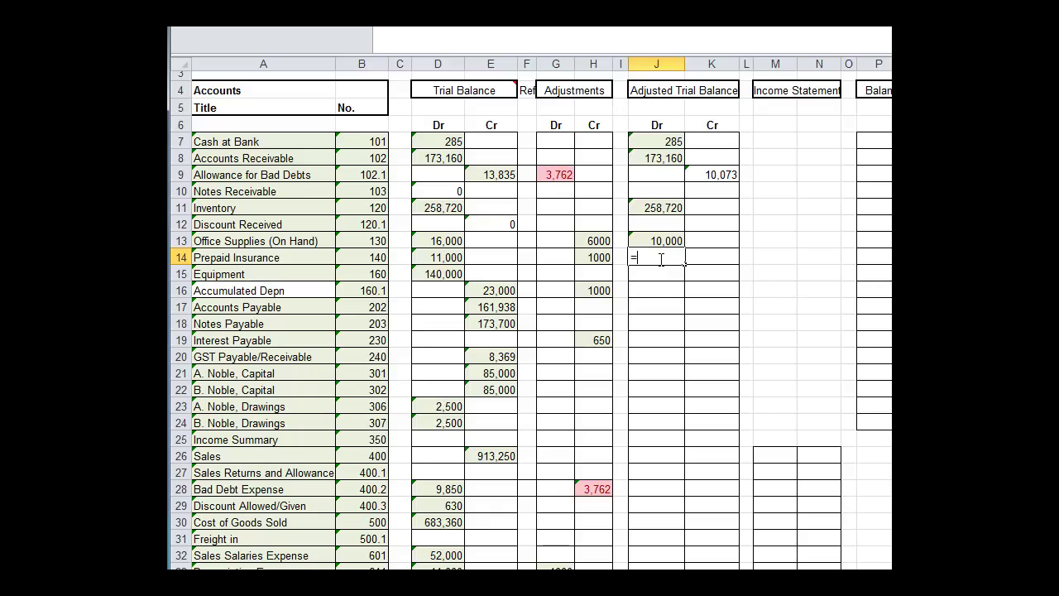
{"action": "key", "text": "Escape"}
{"action": "left_click_drag", "start_coordinate": [670, 238], "coordinate": [673, 255]}
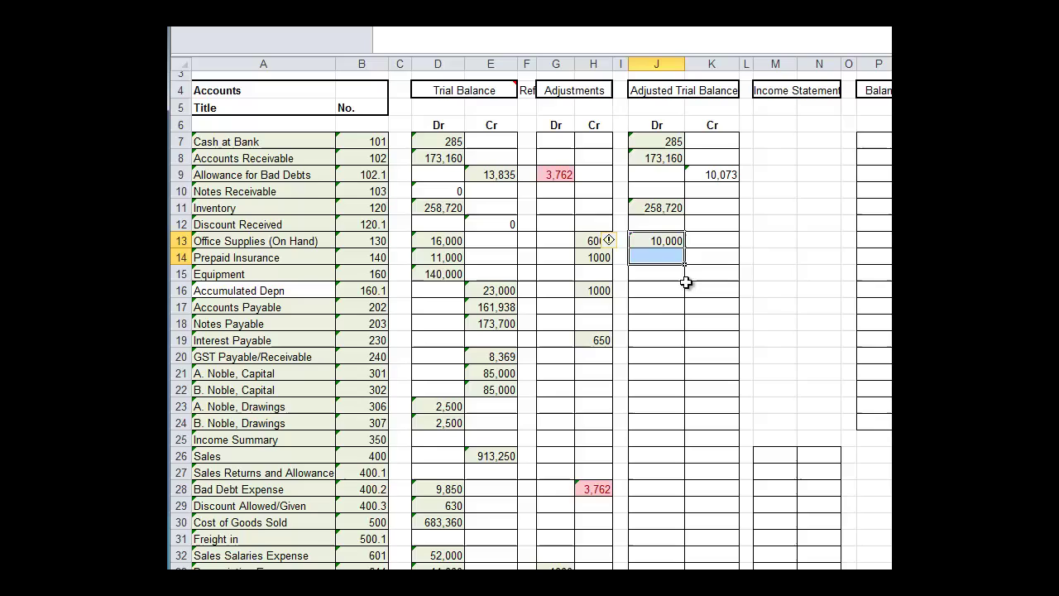
{"action": "key", "text": "ctrl+d"}
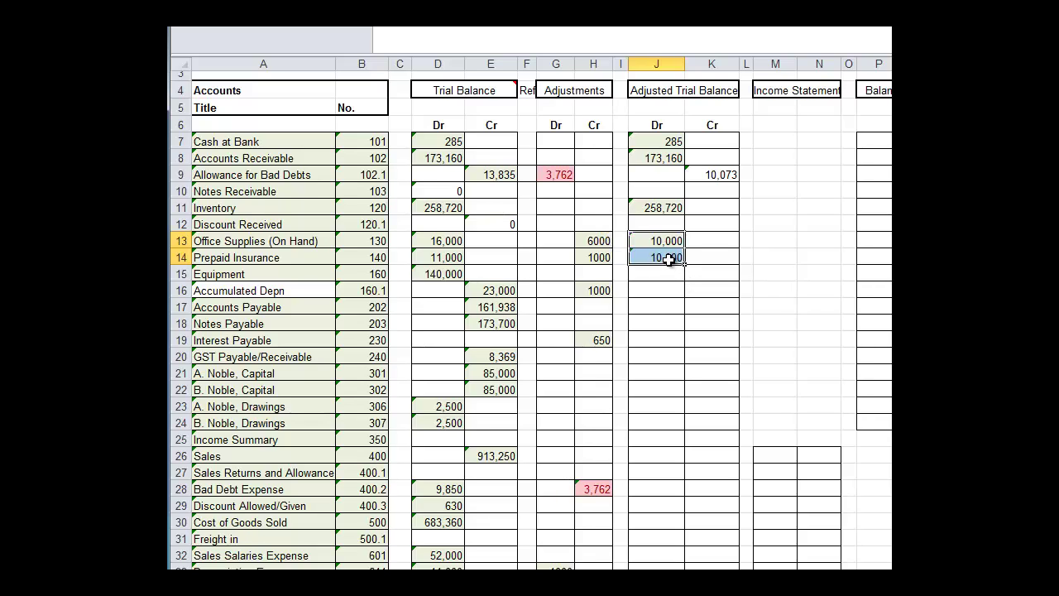
{"action": "left_click_drag", "start_coordinate": [669, 258], "coordinate": [668, 272]}
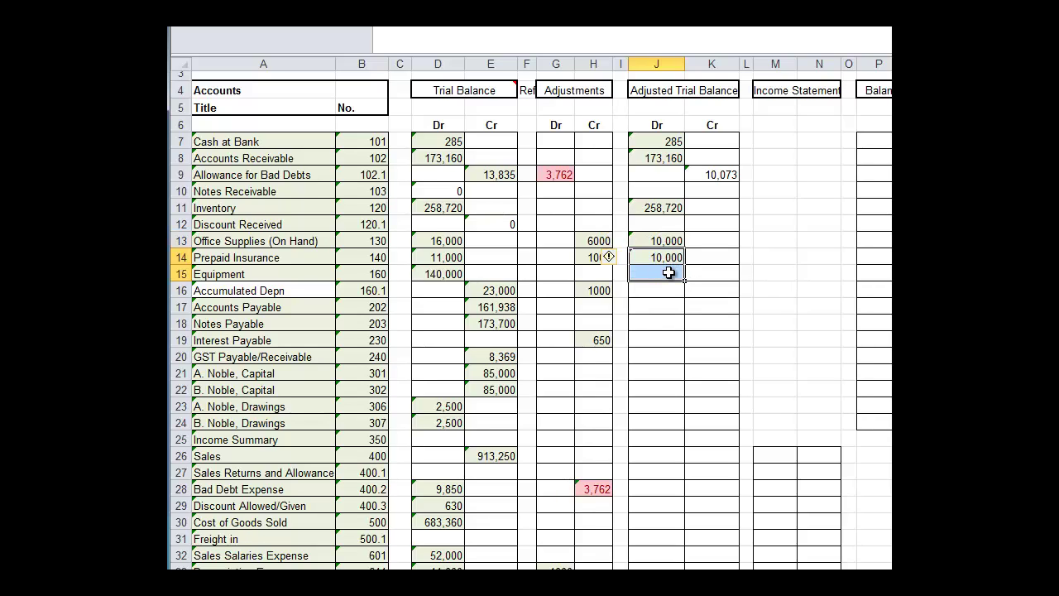
{"action": "key", "text": "ctrl+d"}
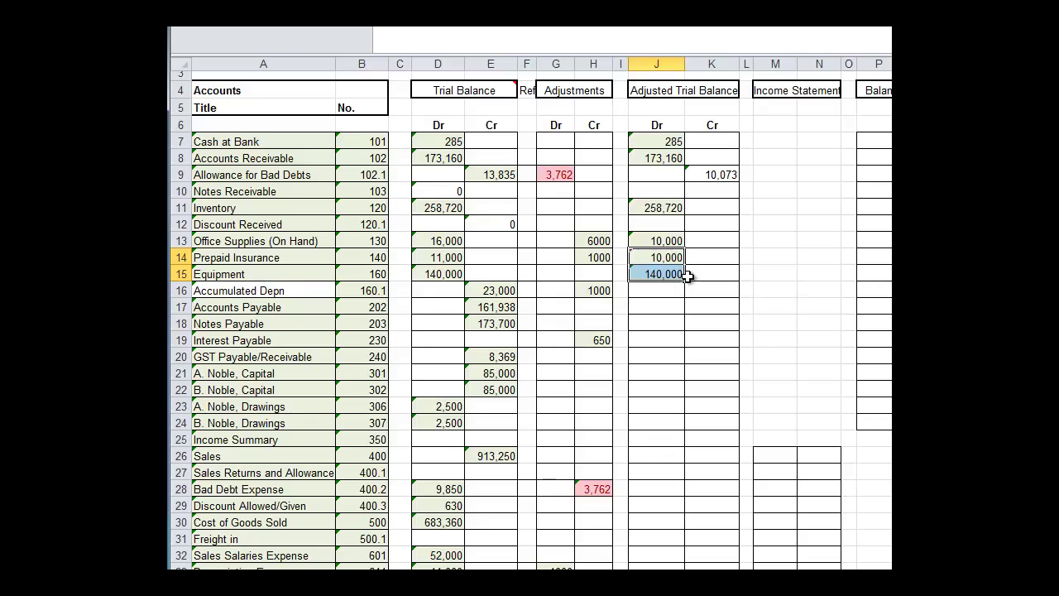
Set the Accumulated Depn adjusted credit to =E16+H16, adding the 1000 depreciation, for 24,000
{"action": "left_click", "coordinate": [699, 289]}
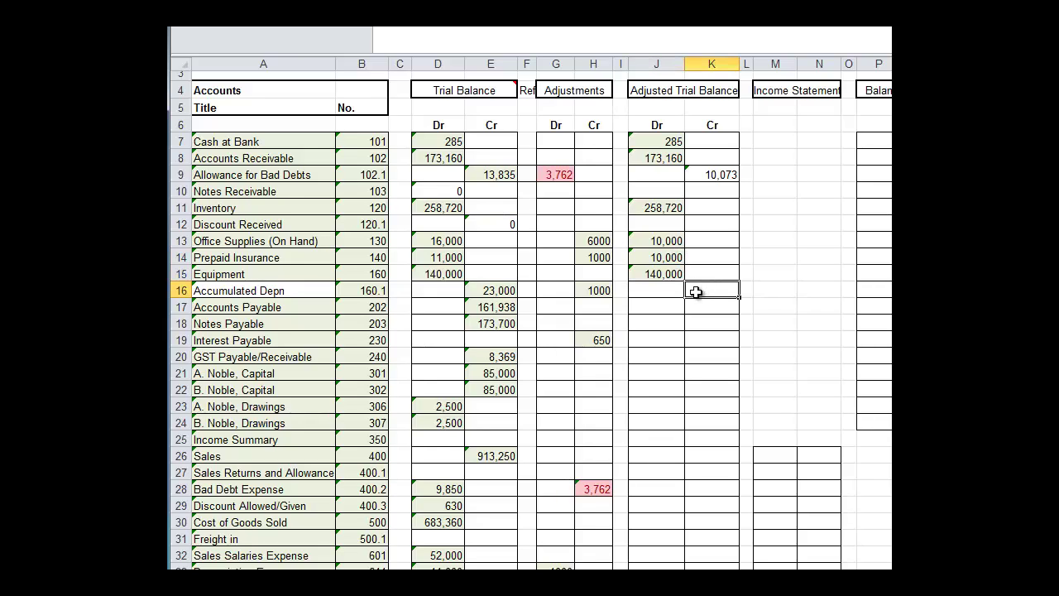
{"action": "type", "text": "="}
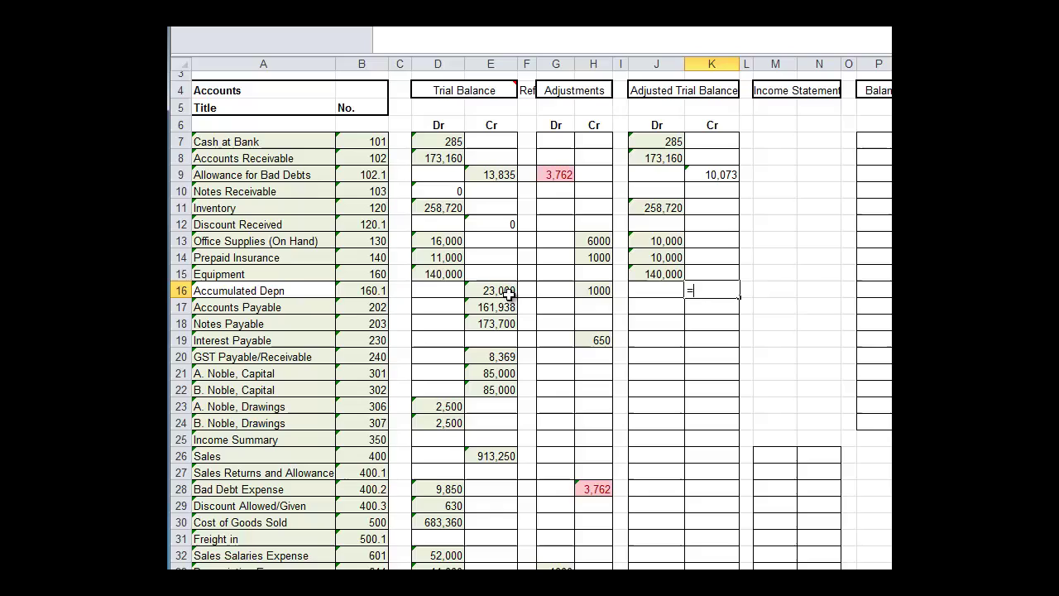
{"action": "left_click", "coordinate": [506, 289]}
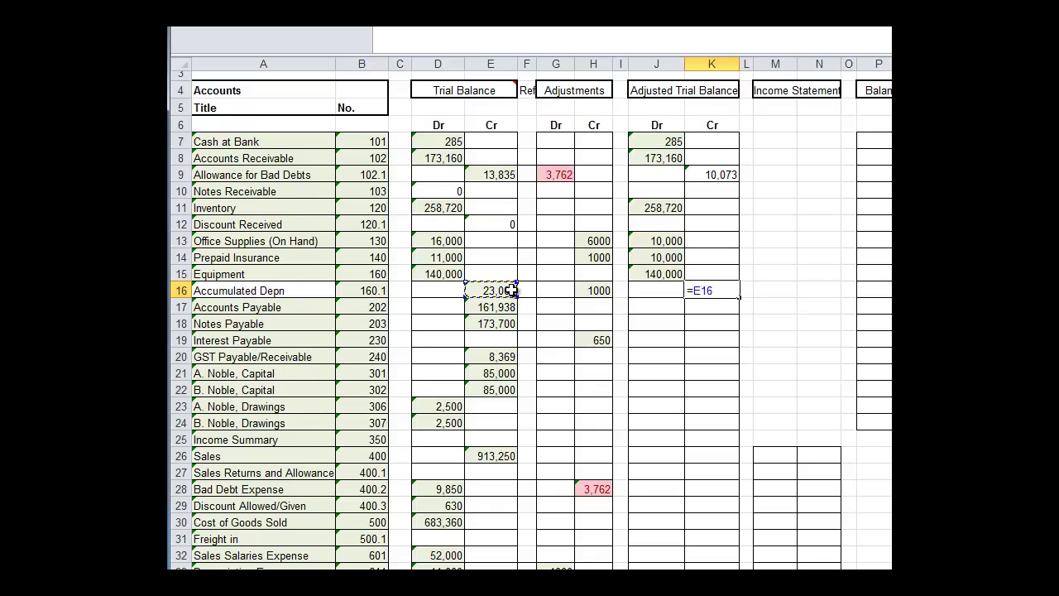
{"action": "type", "text": "+"}
{"action": "left_click", "coordinate": [596, 296]}
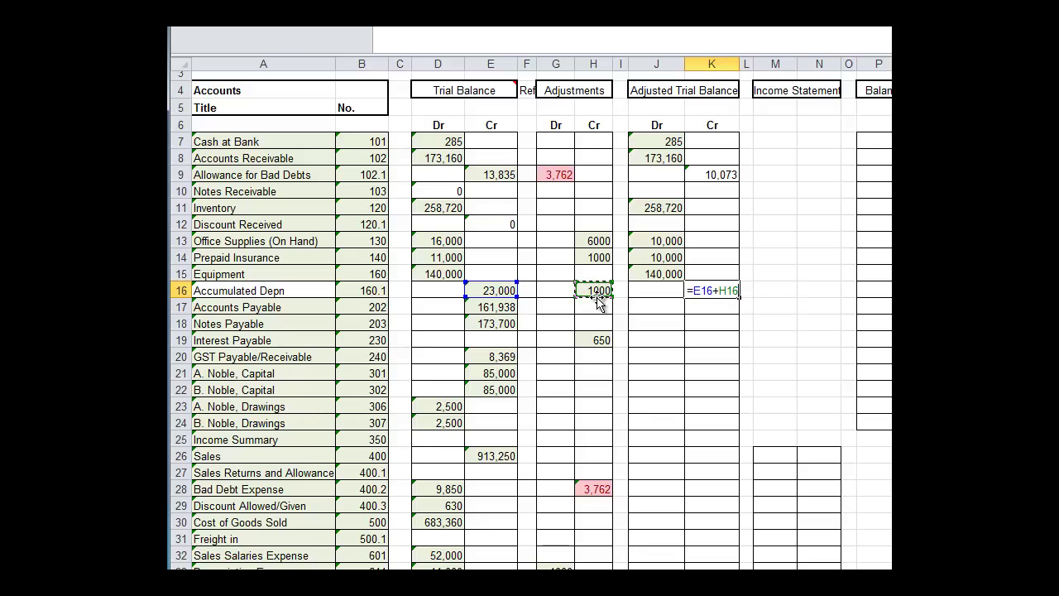
{"action": "key", "text": "Return"}
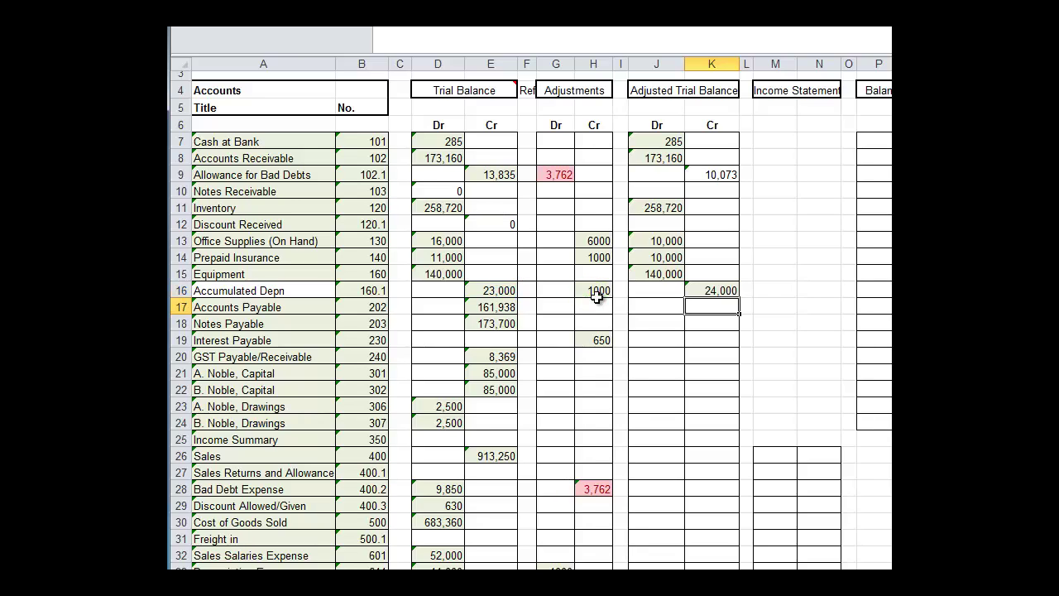
Fill the K16 credit formula down through the payables to B. Noble, Capital
{"action": "left_click", "coordinate": [710, 291]}
{"action": "left_click_drag", "start_coordinate": [710, 290], "coordinate": [718, 332]}
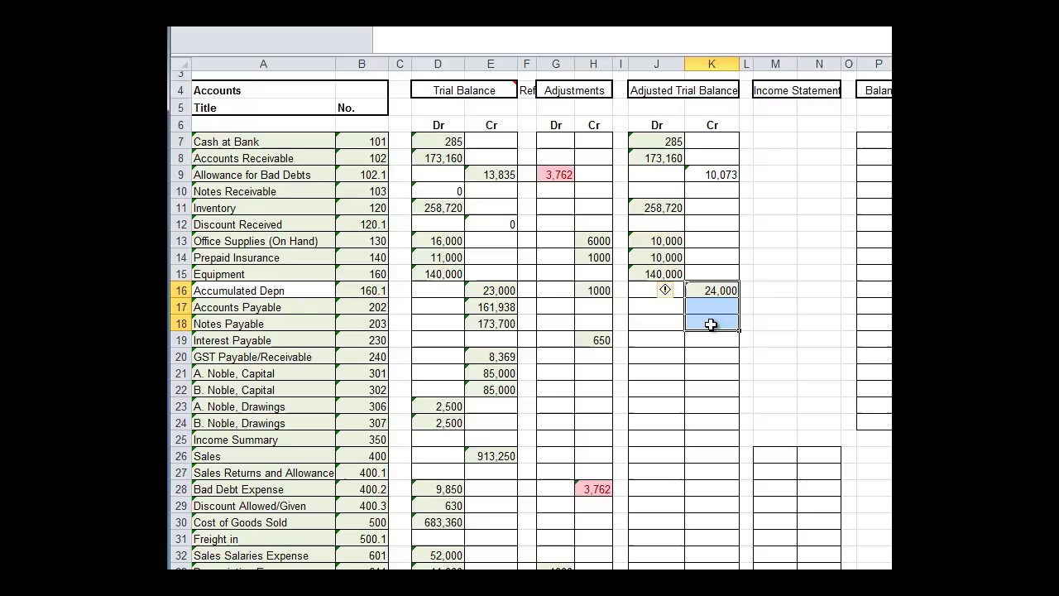
{"action": "key", "text": "ctrl+d"}
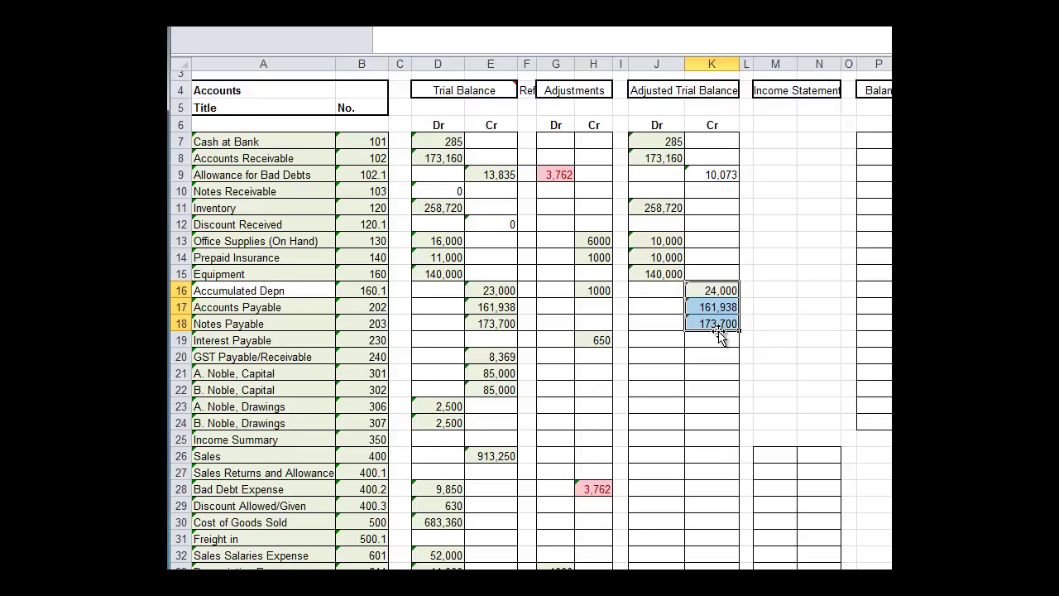
{"action": "left_click_drag", "start_coordinate": [716, 334], "coordinate": [717, 387]}
{"action": "key", "text": "ctrl+d"}
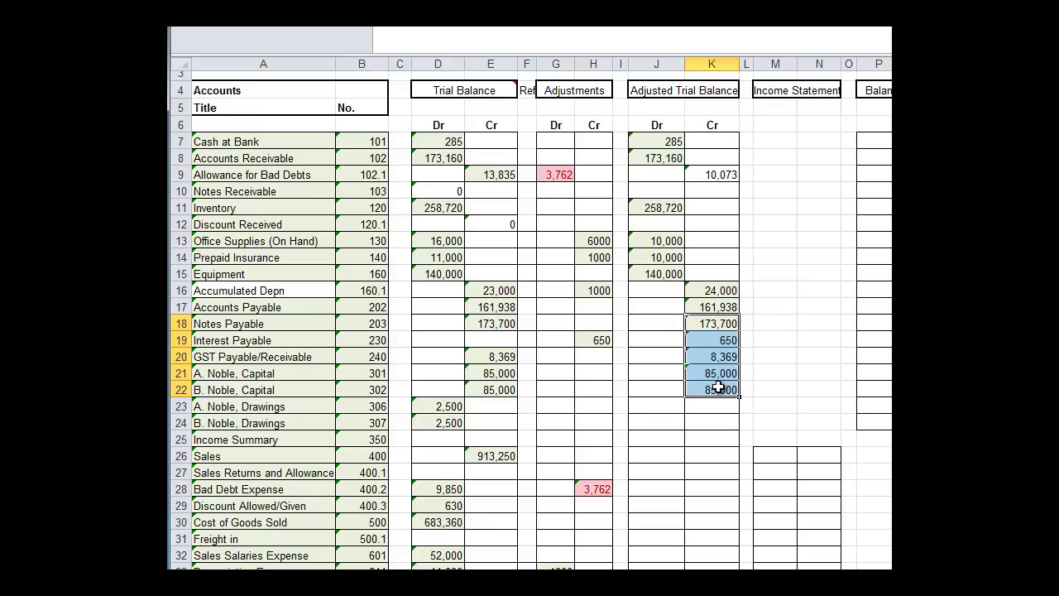
{"action": "left_click", "coordinate": [718, 386]}
{"action": "scroll", "coordinate": [829, 393], "scroll_direction": "down", "scroll_amount": 2}
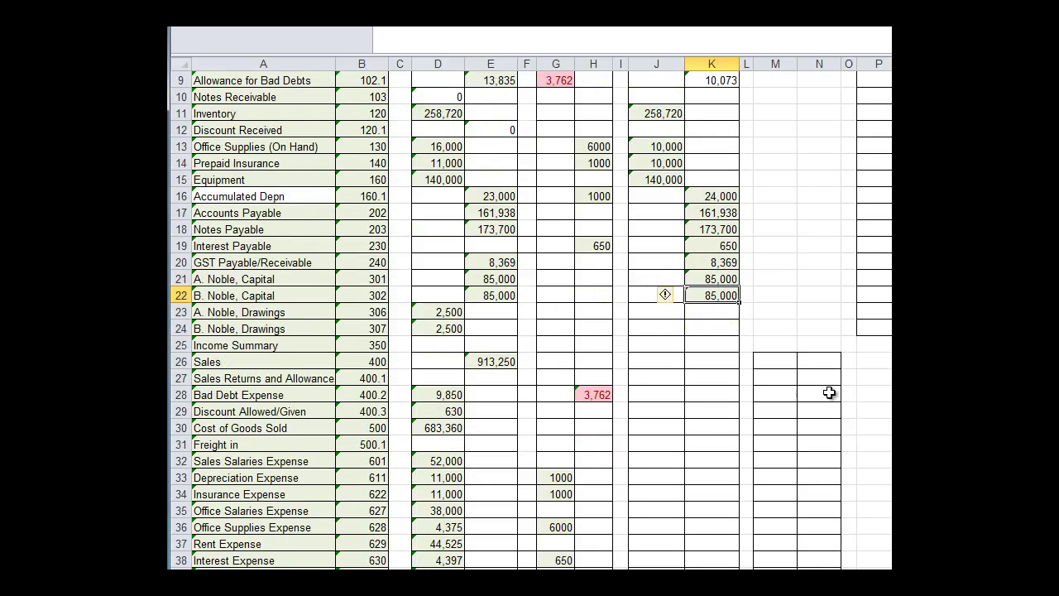
Paste the adjusted credit formula into the Sales row
{"action": "left_click", "coordinate": [713, 362]}
{"action": "key", "text": "ctrl+v"}
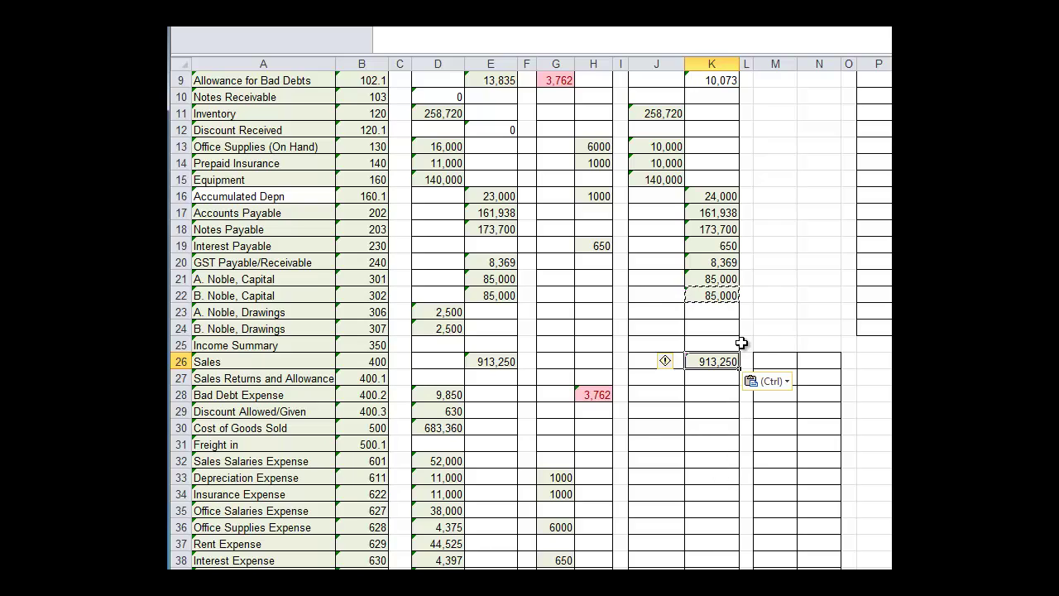
{"action": "left_click", "coordinate": [790, 340]}
{"action": "scroll", "coordinate": [769, 281], "scroll_direction": "up", "scroll_amount": 3}
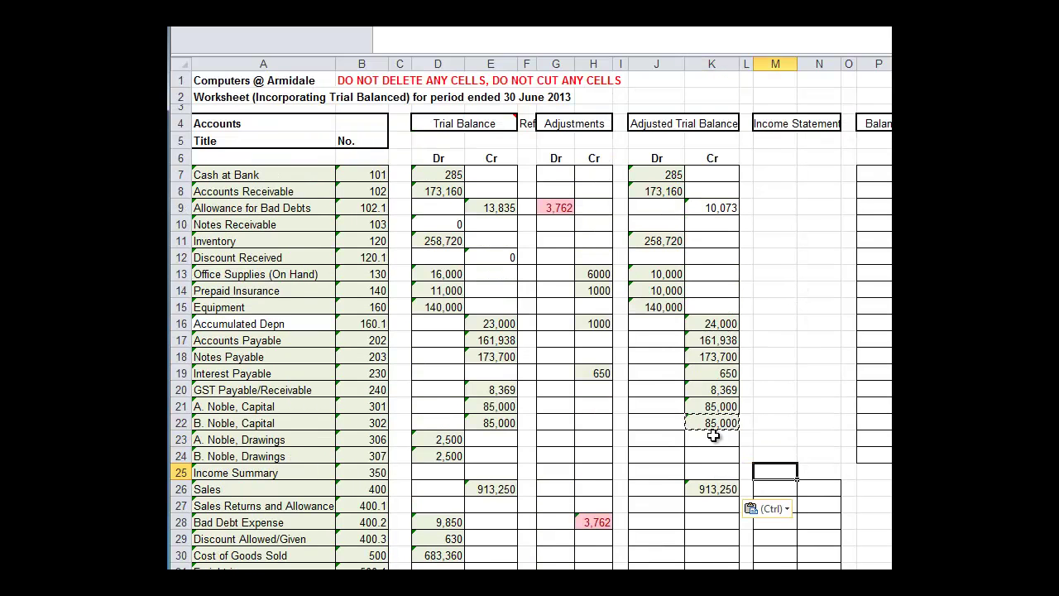
Enter =D23+G23-H23 for A. Noble, Drawings and fill it down to J24, giving 2,500 each
{"action": "left_click", "coordinate": [642, 439]}
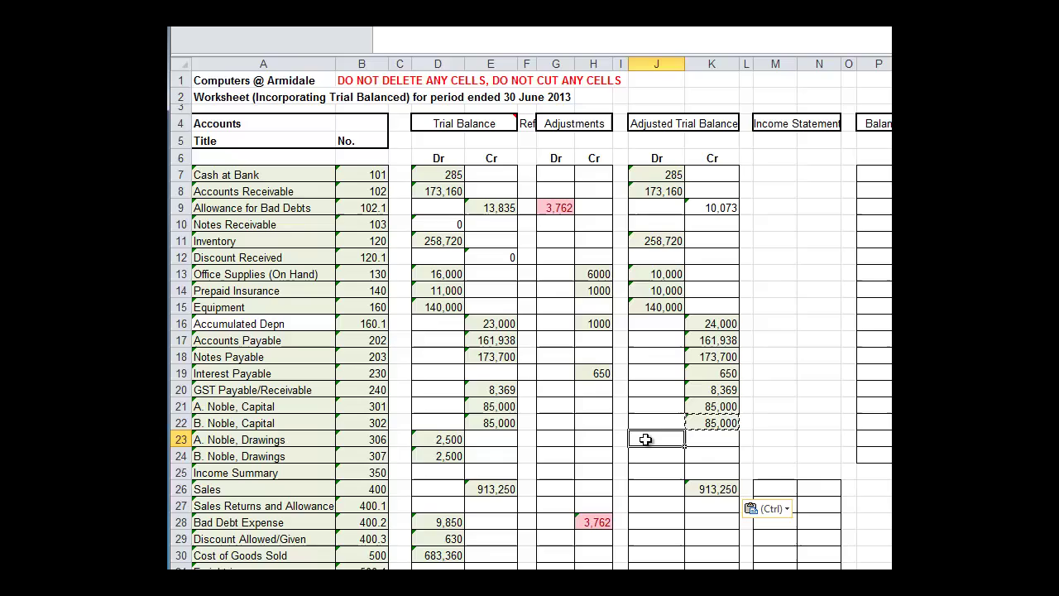
{"action": "type", "text": "="}
{"action": "left_click", "coordinate": [425, 439]}
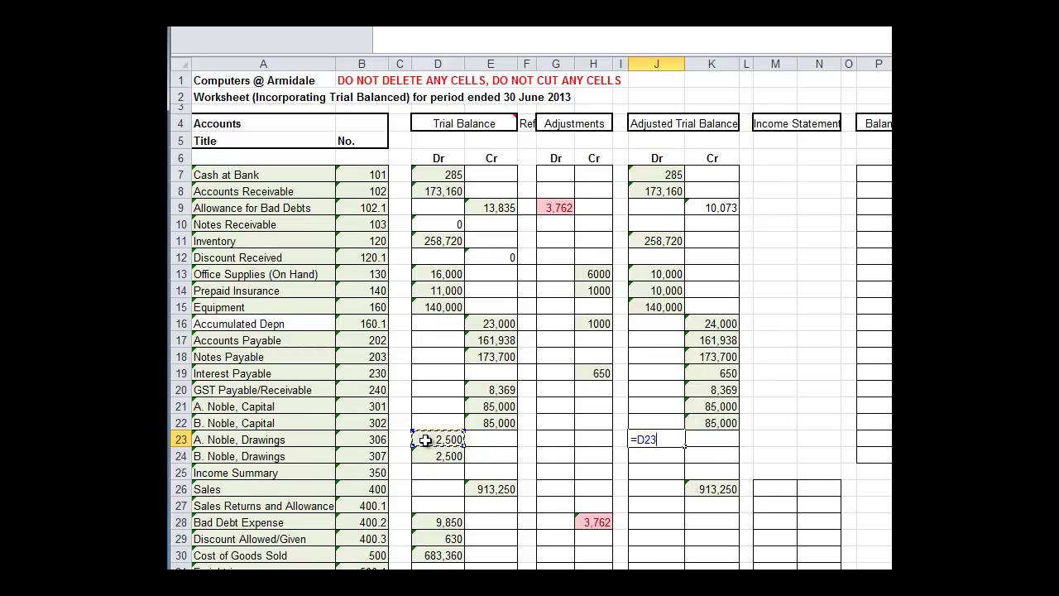
{"action": "type", "text": "+"}
{"action": "left_click", "coordinate": [554, 441]}
{"action": "type", "text": "-"}
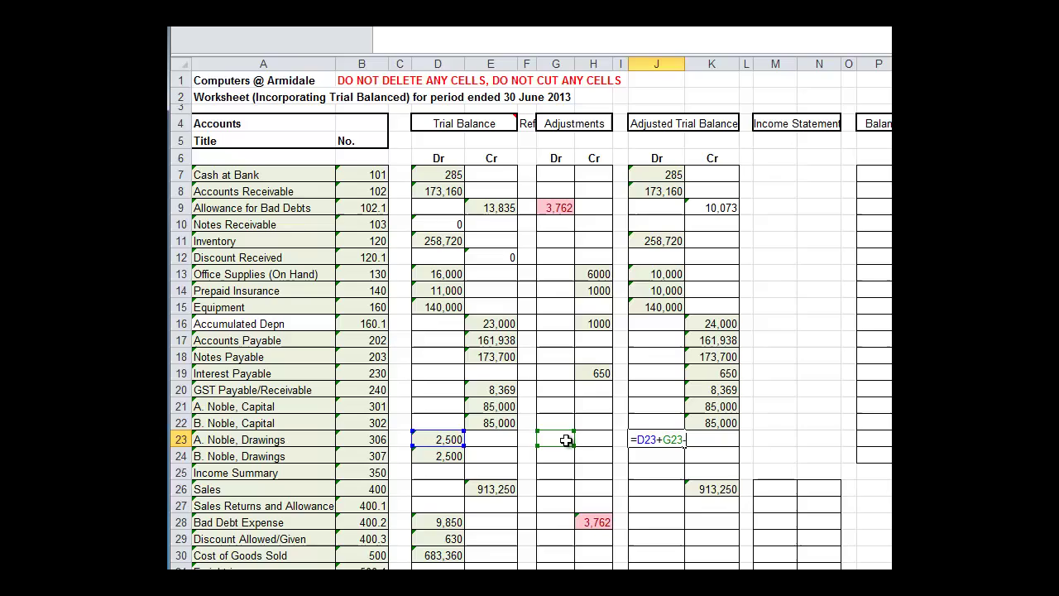
{"action": "left_click", "coordinate": [582, 441]}
{"action": "key", "text": "Return"}
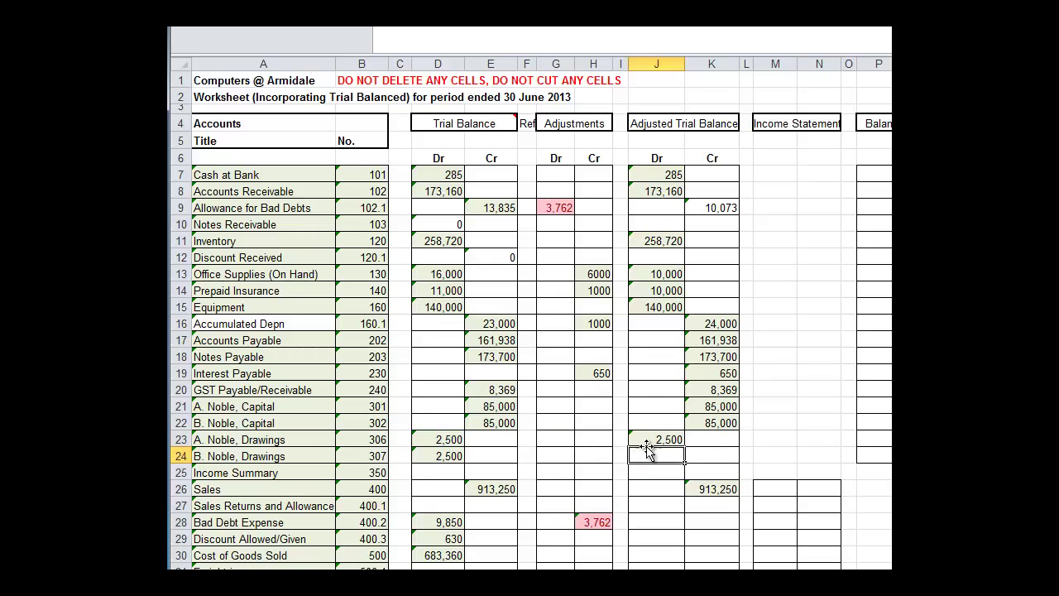
{"action": "left_click_drag", "start_coordinate": [643, 440], "coordinate": [653, 455]}
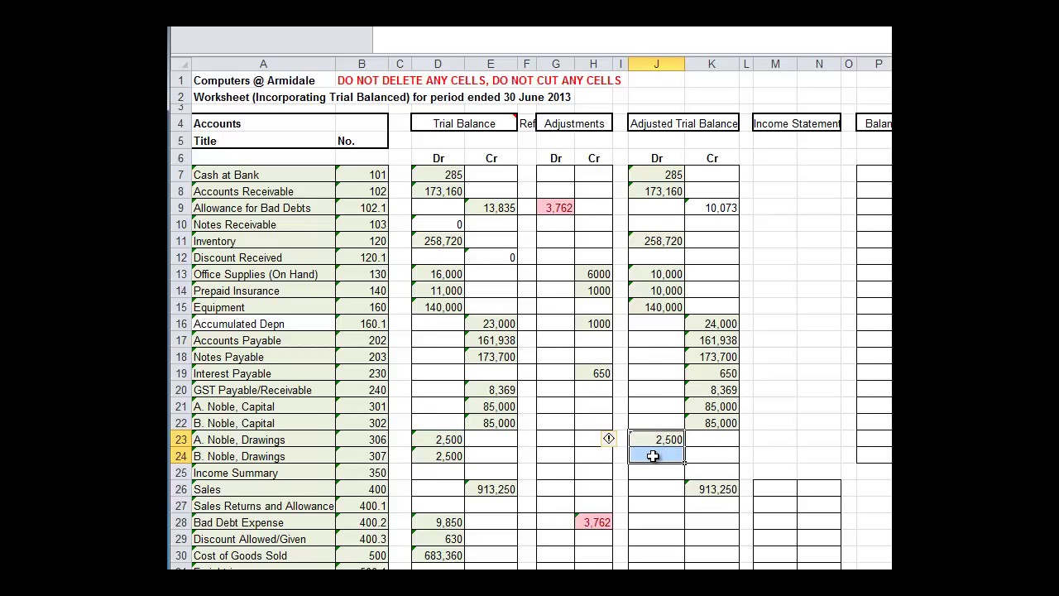
{"action": "key", "text": "ctrl+d"}
Copy J24's formula into Bad Debt Expense, Discount Allowed, Cost of Goods Sold, Sales Salaries and J33:J36
{"action": "left_click", "coordinate": [653, 456]}
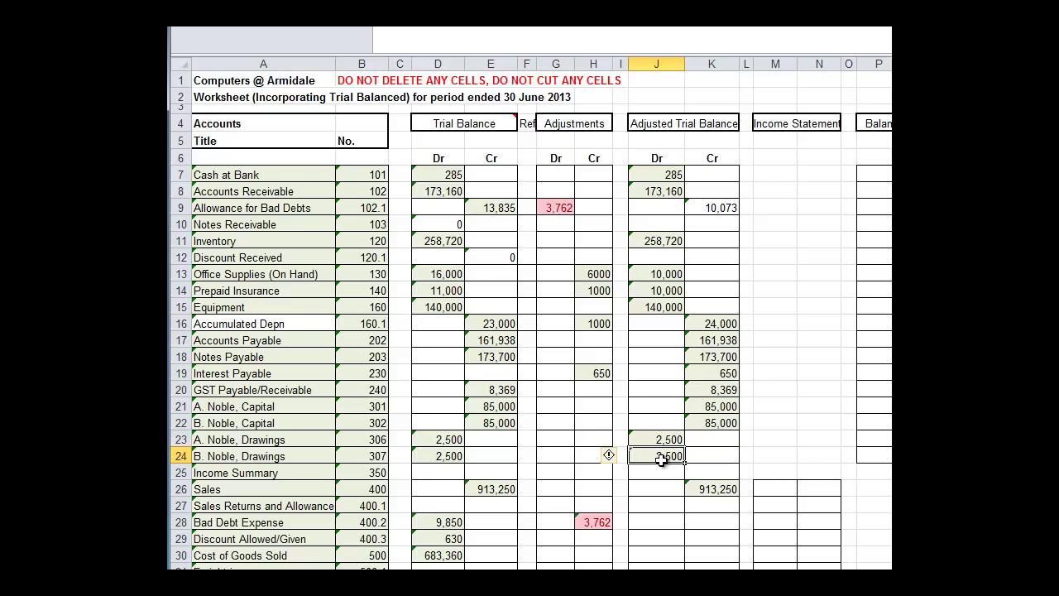
{"action": "key", "text": "ctrl+c"}
{"action": "scroll", "coordinate": [659, 460], "scroll_direction": "down", "scroll_amount": 2}
{"action": "left_click", "coordinate": [654, 426]}
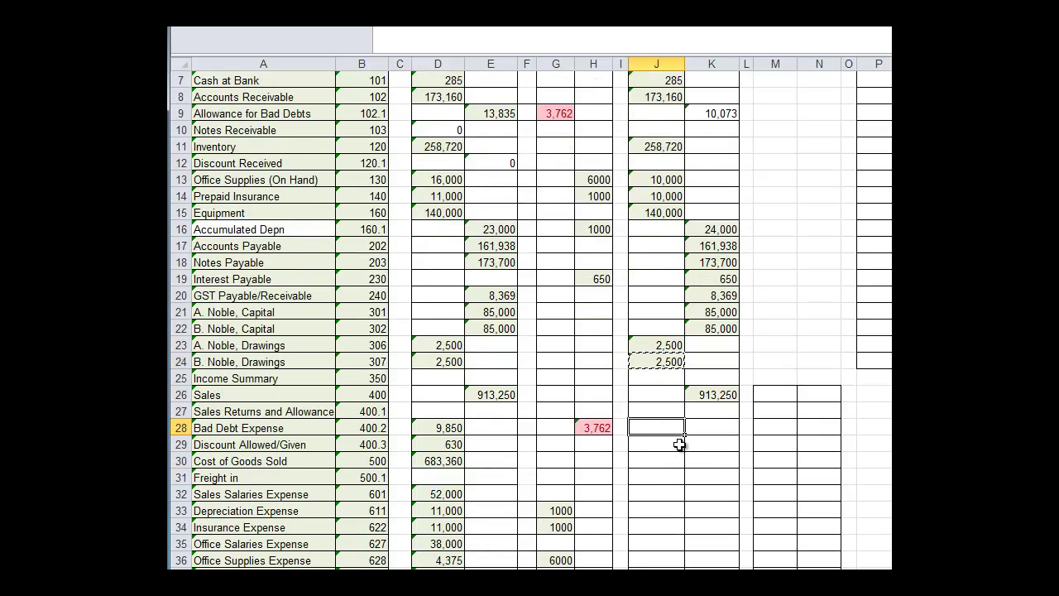
{"action": "key", "text": "ctrl+v"}
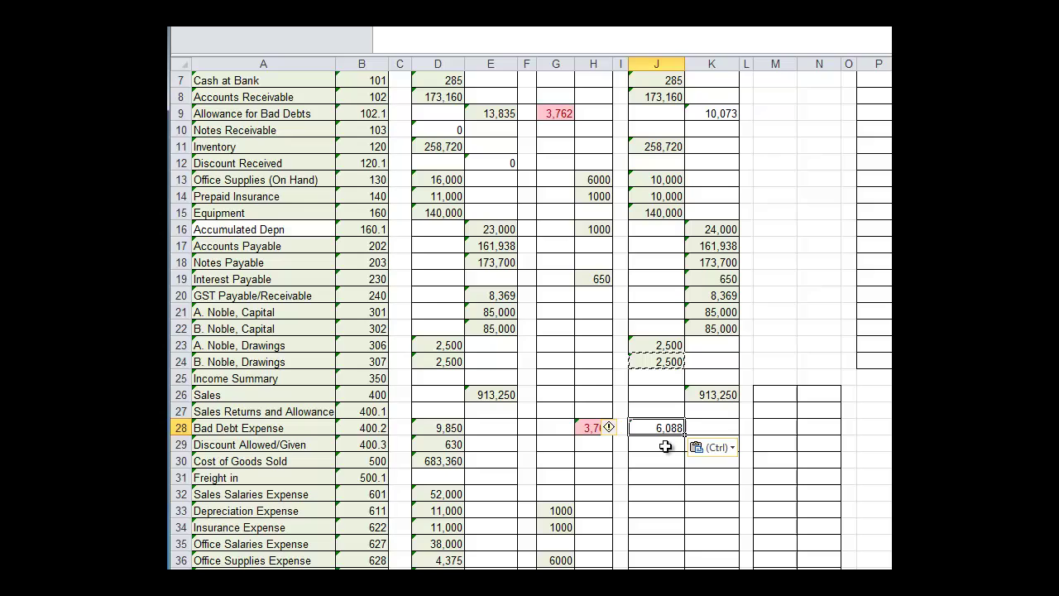
{"action": "left_click", "coordinate": [665, 447]}
{"action": "key", "text": "ctrl+v"}
{"action": "left_click", "coordinate": [666, 460]}
{"action": "key", "text": "ctrl+v"}
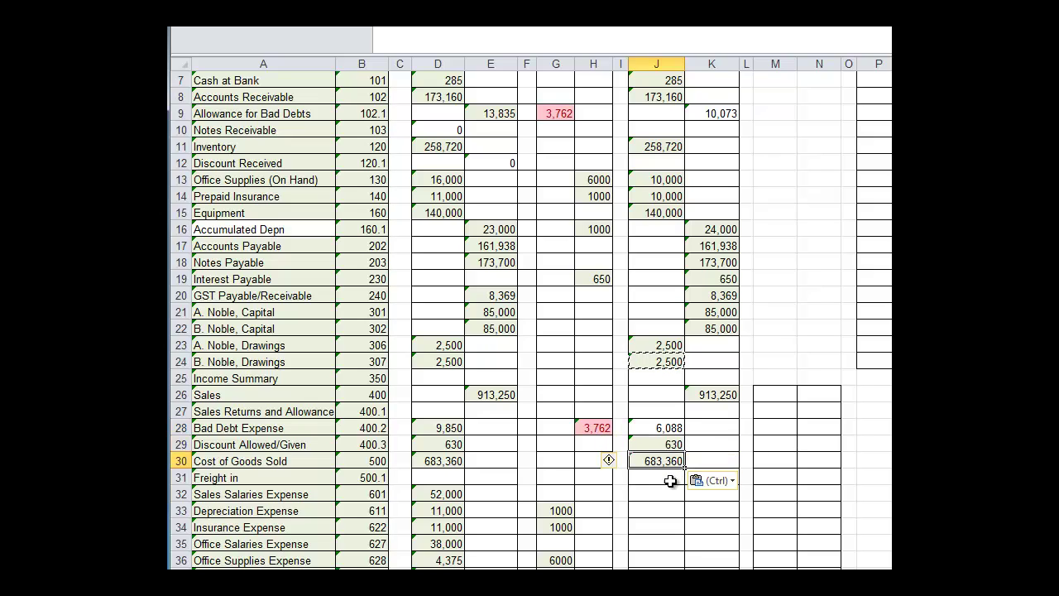
{"action": "left_click", "coordinate": [669, 494]}
{"action": "key", "text": "ctrl+v"}
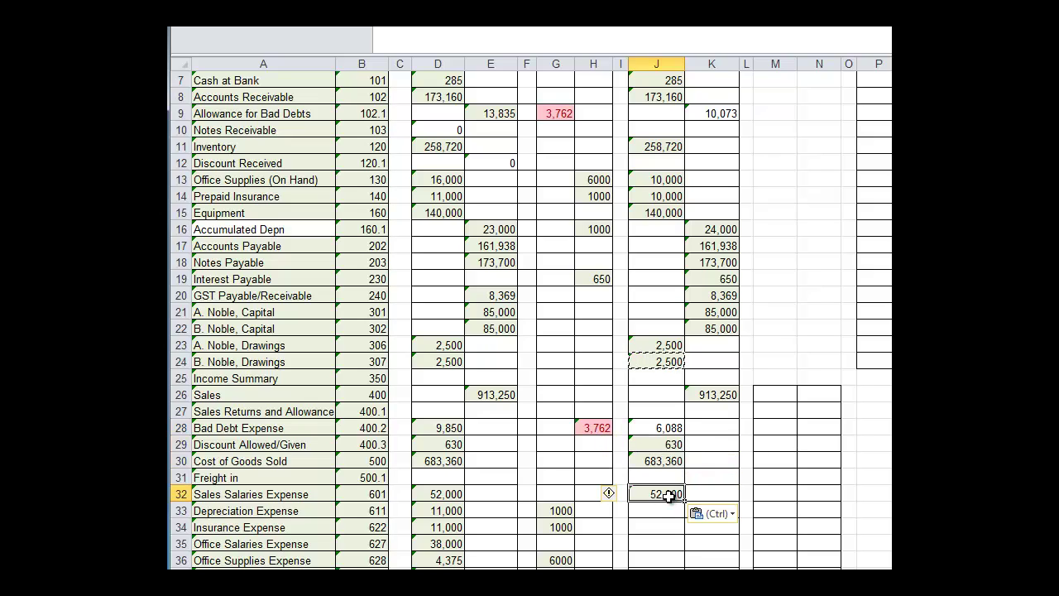
{"action": "left_click_drag", "start_coordinate": [669, 510], "coordinate": [668, 565]}
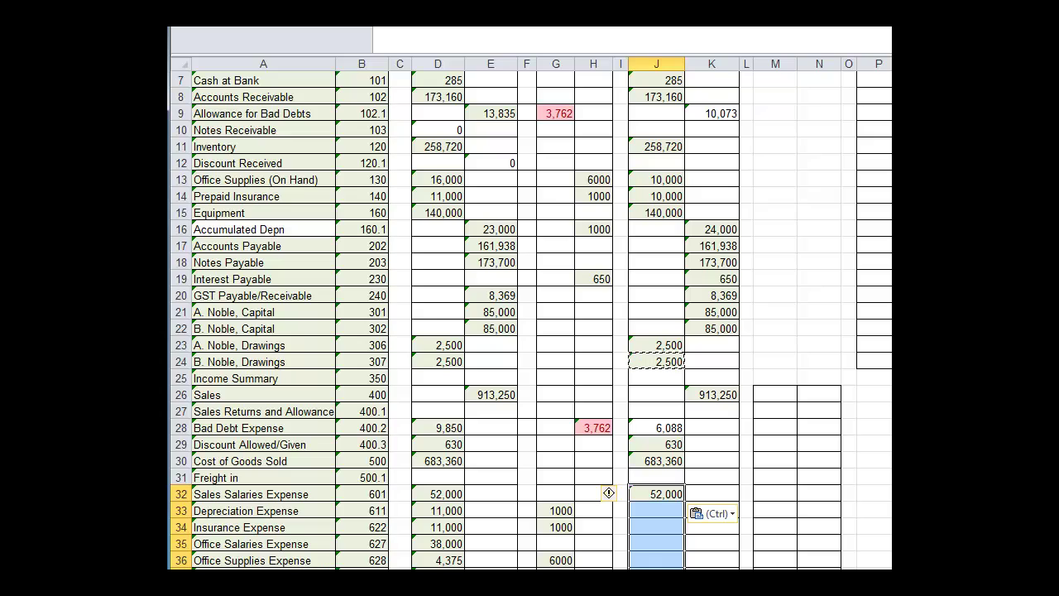
{"action": "key", "text": "Return"}
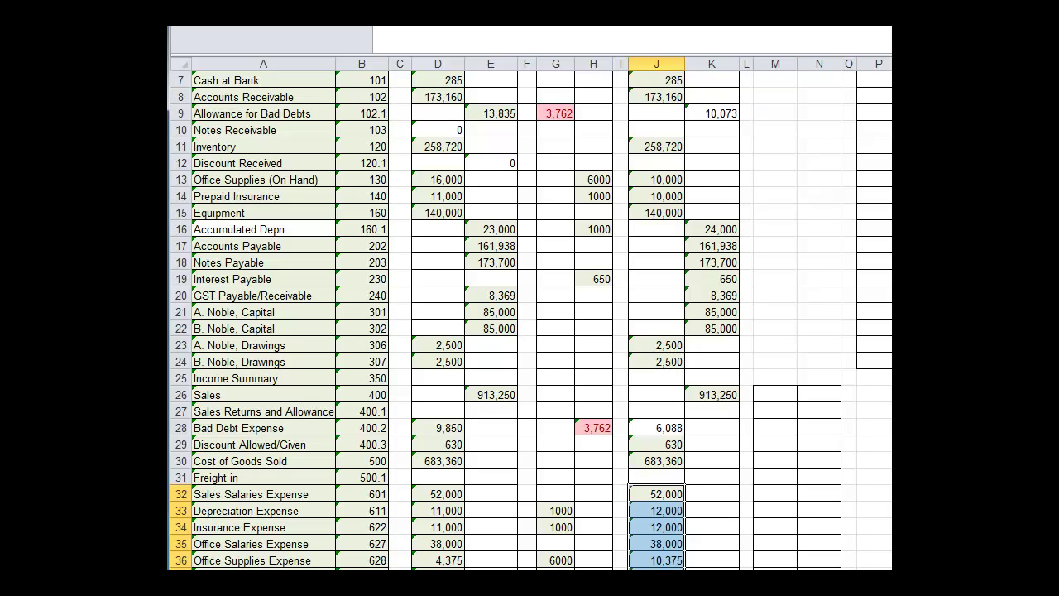
{"action": "left_click", "coordinate": [665, 433]}
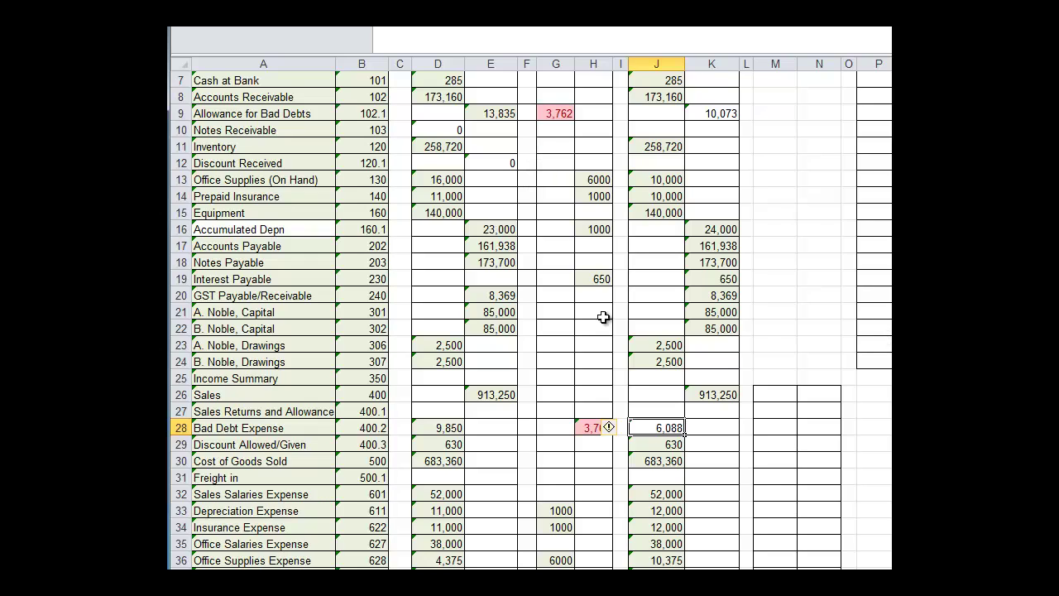
Sum column J into J41 and extend it to K41, both totalling 1,461,980
{"action": "scroll", "coordinate": [774, 490], "scroll_direction": "down", "scroll_amount": 2}
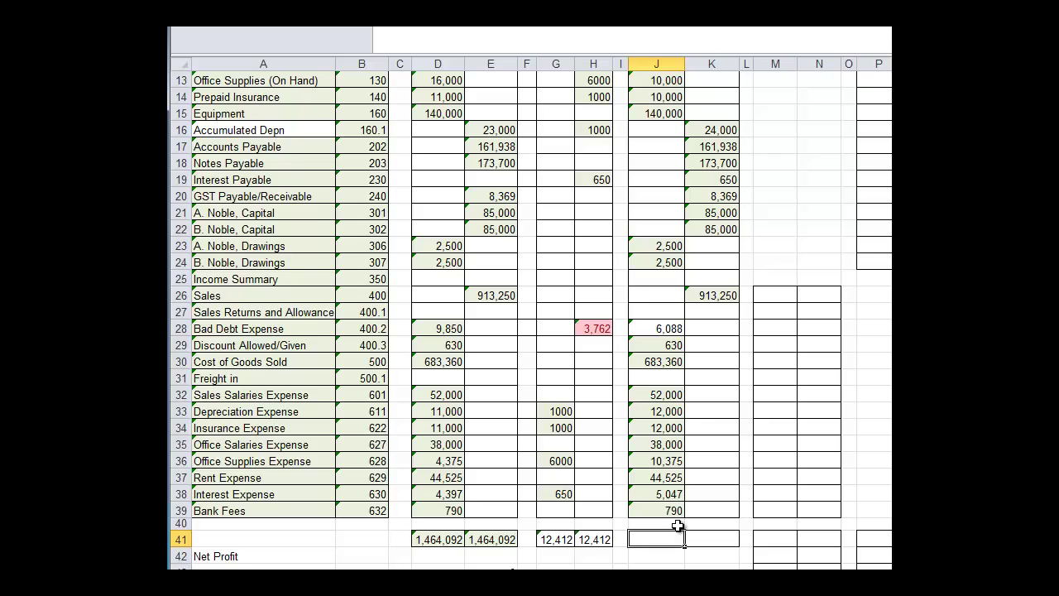
{"action": "type", "text": "=sum("}
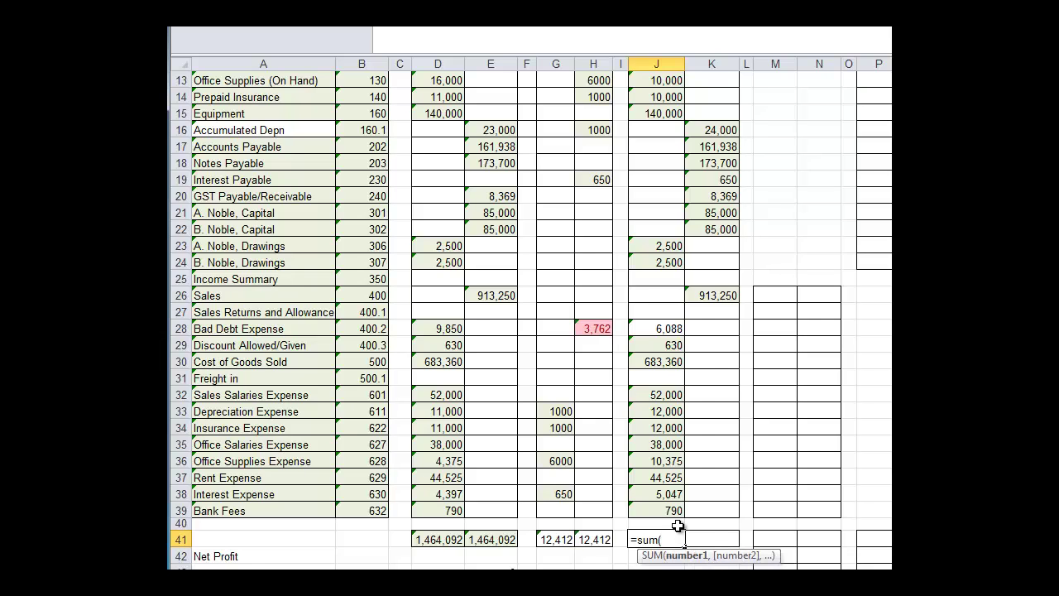
{"action": "left_click_drag", "start_coordinate": [671, 494], "coordinate": [654, 137]}
{"action": "key", "text": "Return"}
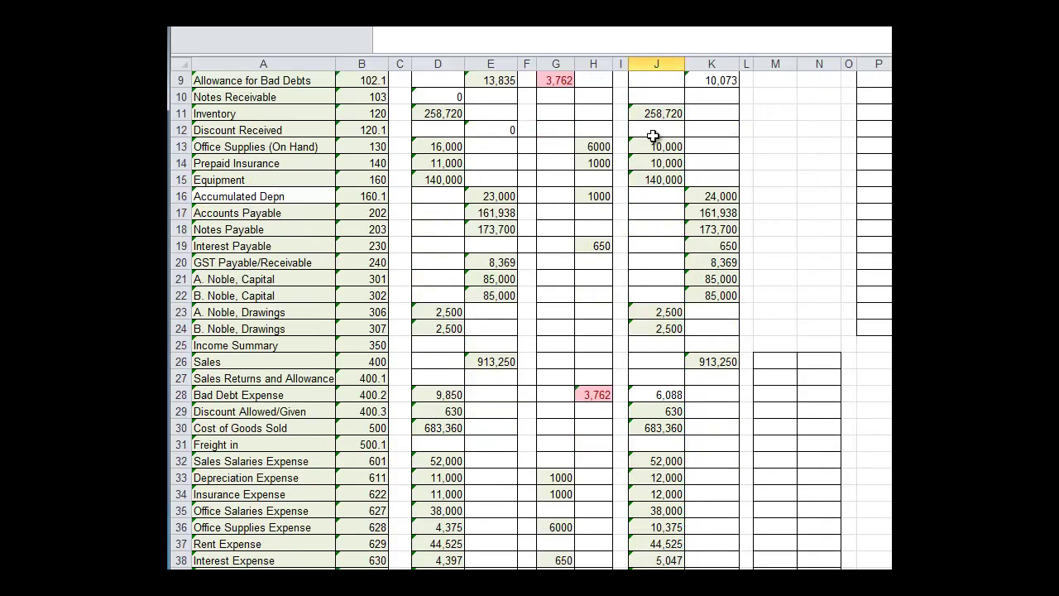
{"action": "key", "text": "shift+Right"}
{"action": "left_click", "coordinate": [747, 542]}
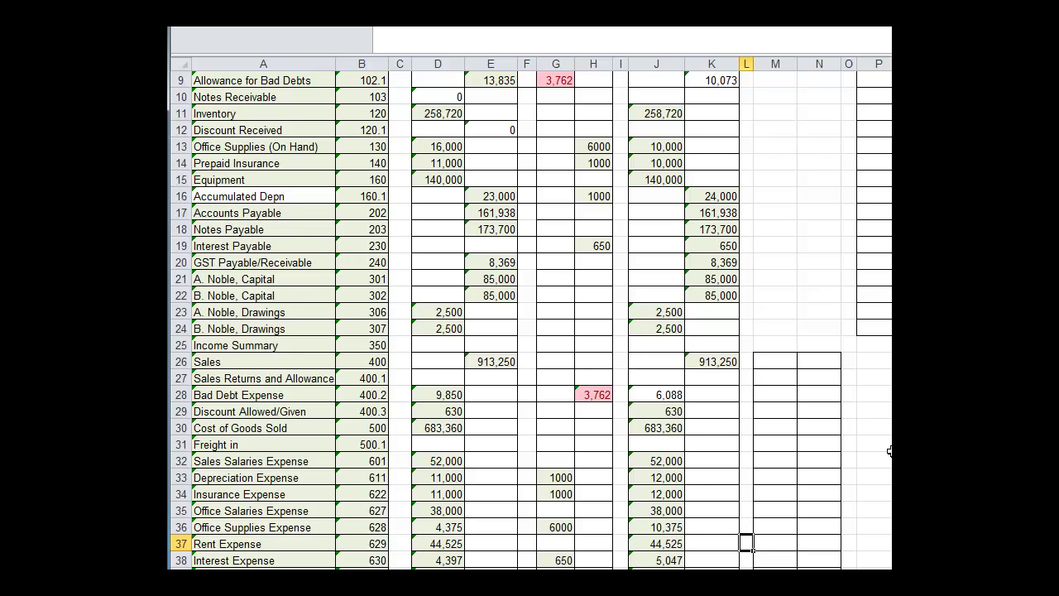
{"action": "scroll", "coordinate": [888, 448], "scroll_direction": "up", "scroll_amount": 3}
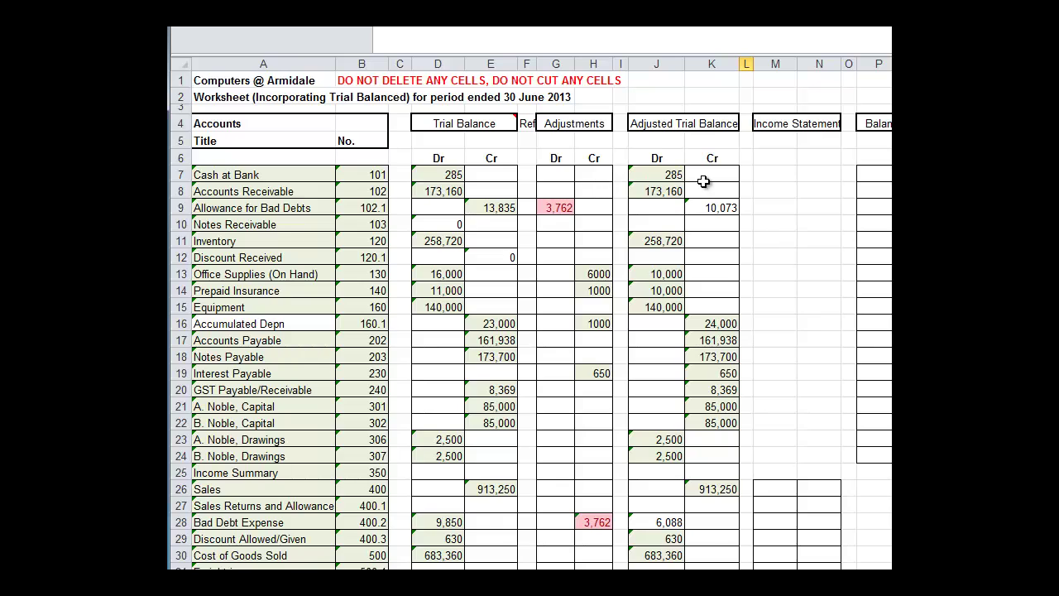
{"action": "scroll", "coordinate": [759, 274], "scroll_direction": "down", "scroll_amount": 1}
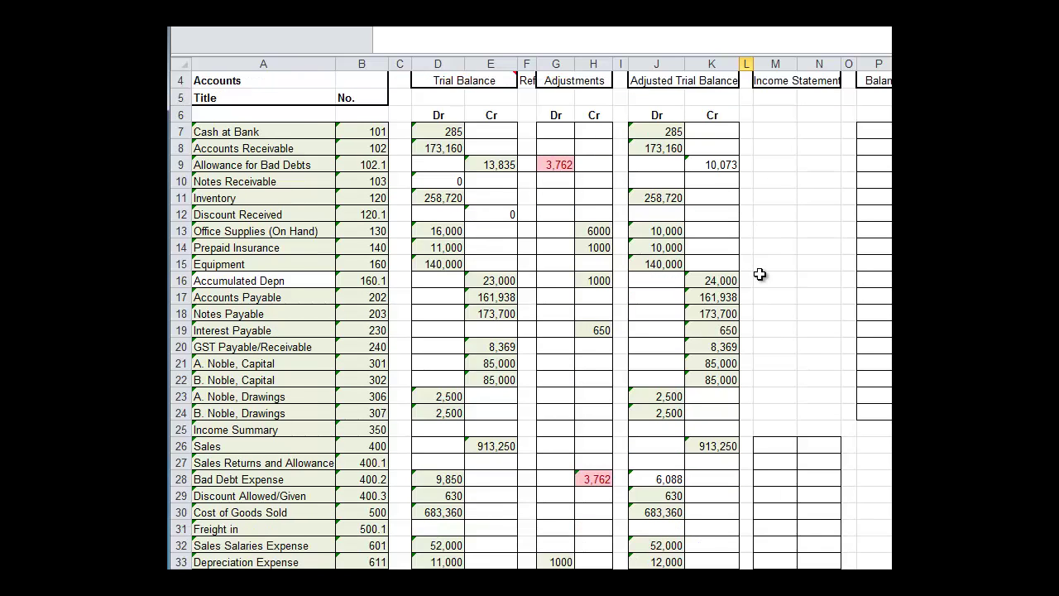
{"action": "scroll", "coordinate": [759, 274], "scroll_direction": "down", "scroll_amount": 1}
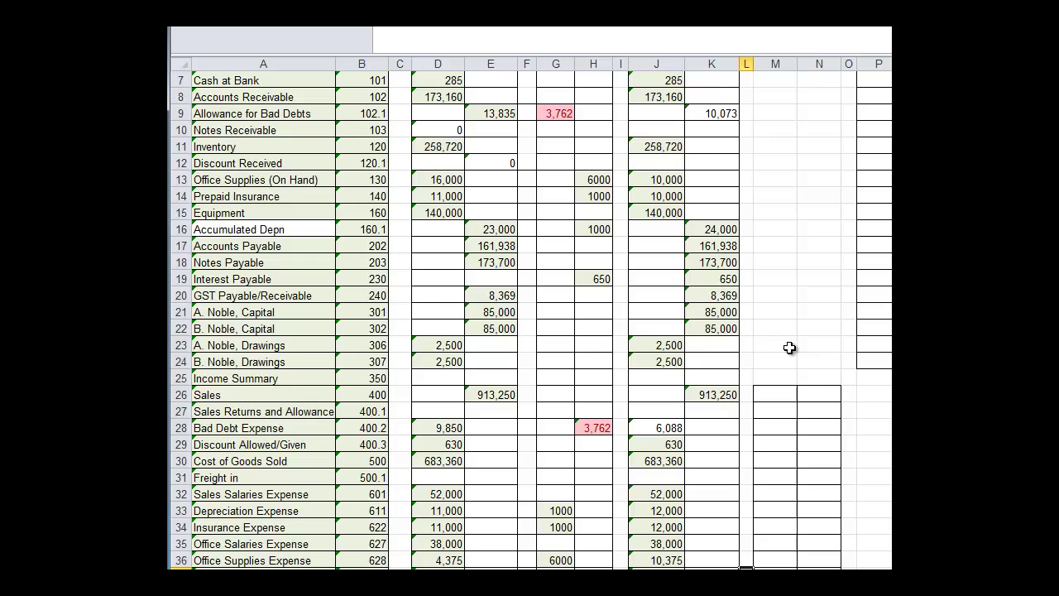
{"action": "scroll", "coordinate": [788, 344], "scroll_direction": "down", "scroll_amount": 3}
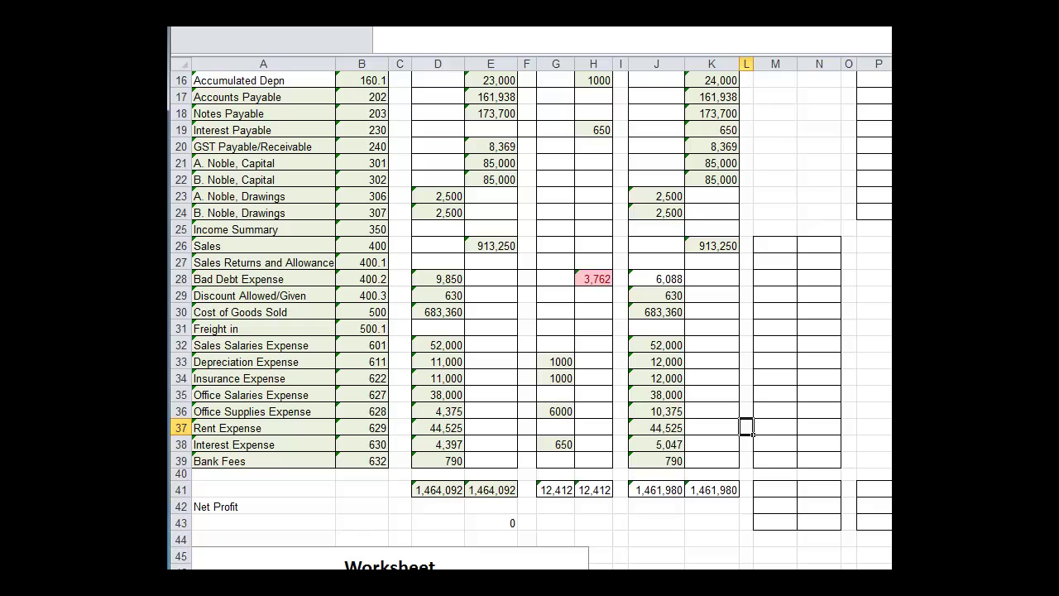
Start a Jun 30 adjusting entry in row 44 debiting Allowance for Bad Debts
{"action": "key", "text": "ctrl+Page_Up"}
{"action": "scroll", "coordinate": [702, 358], "scroll_direction": "down", "scroll_amount": 7}
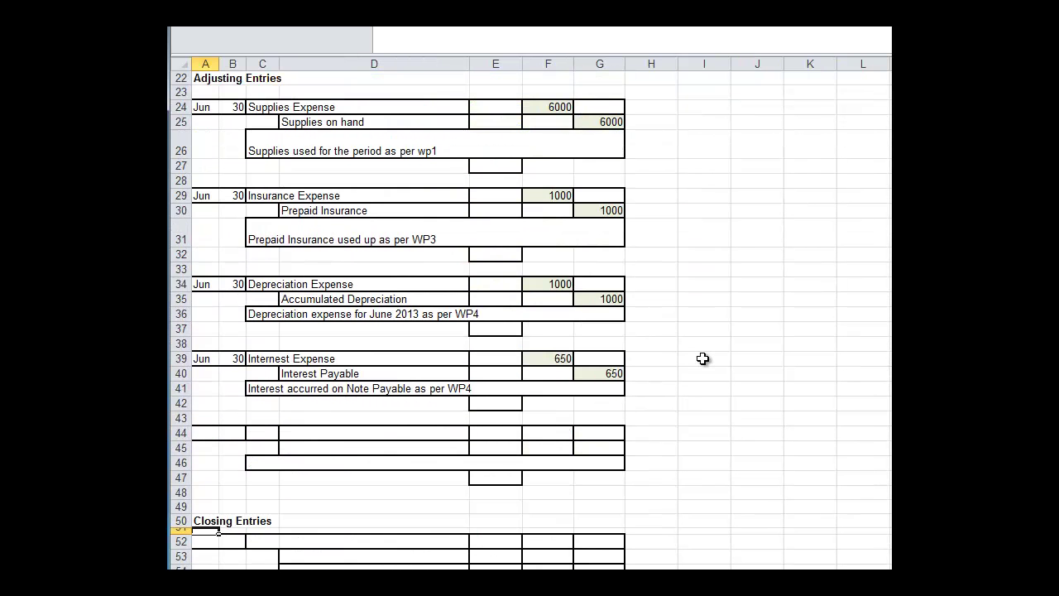
{"action": "left_click", "coordinate": [210, 429]}
{"action": "type", "text": "Jun"}
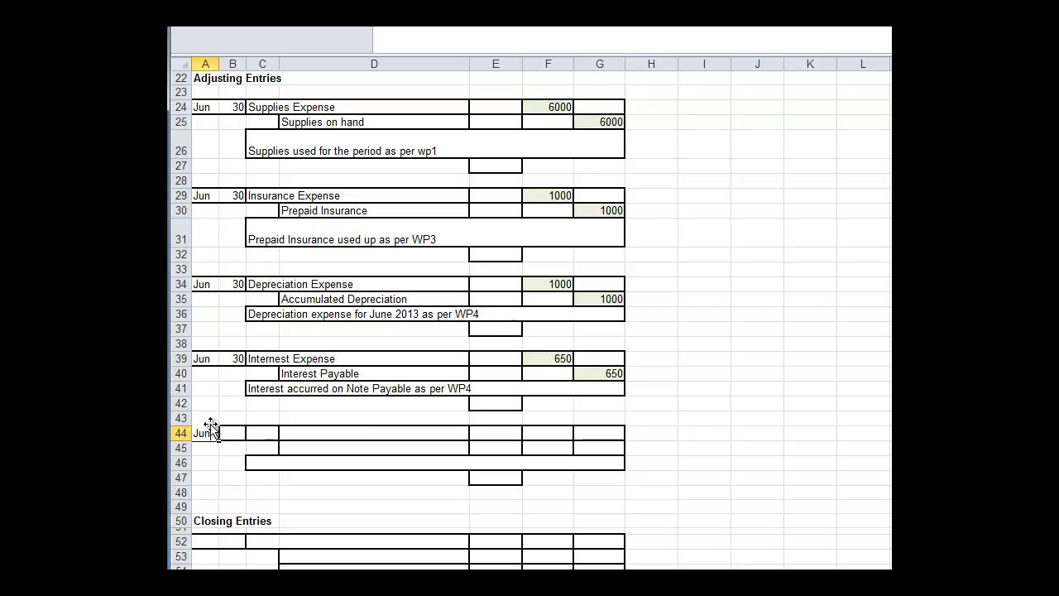
{"action": "key", "text": "Tab"}
{"action": "type", "text": "30"}
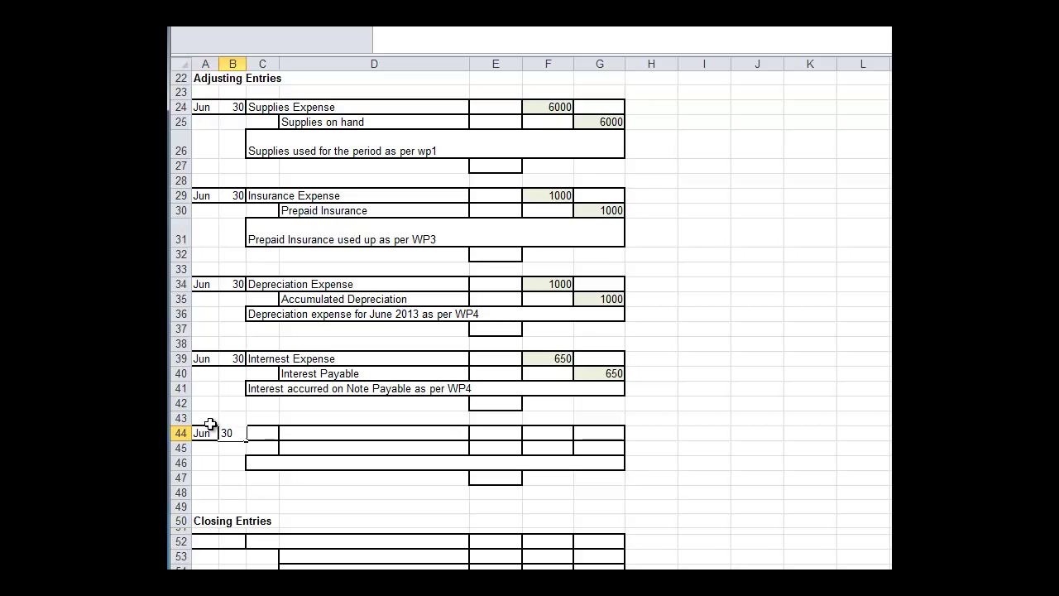
{"action": "left_click", "coordinate": [258, 427]}
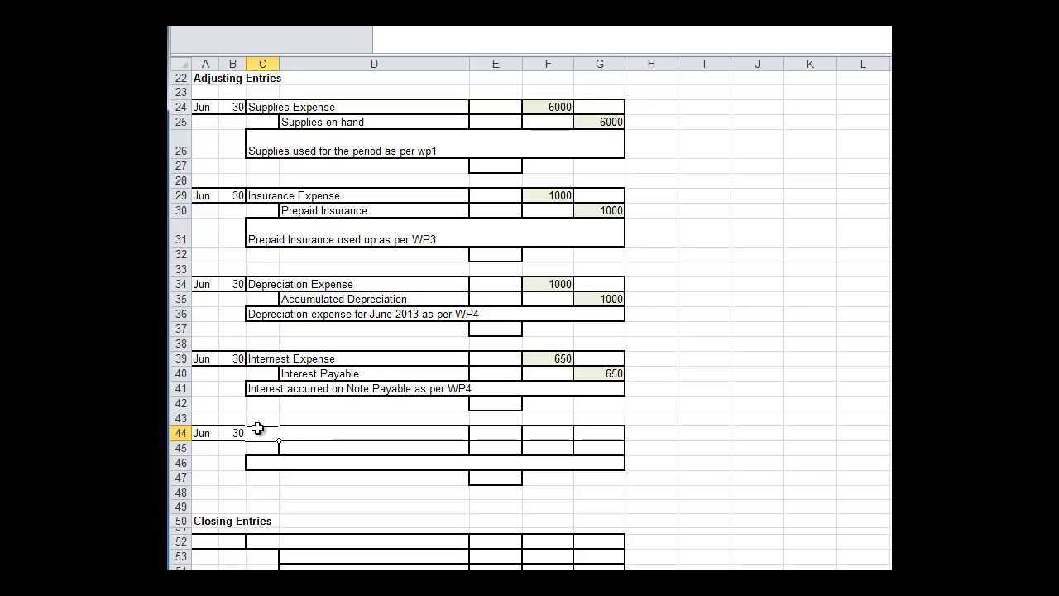
{"action": "type", "text": "Allo"}
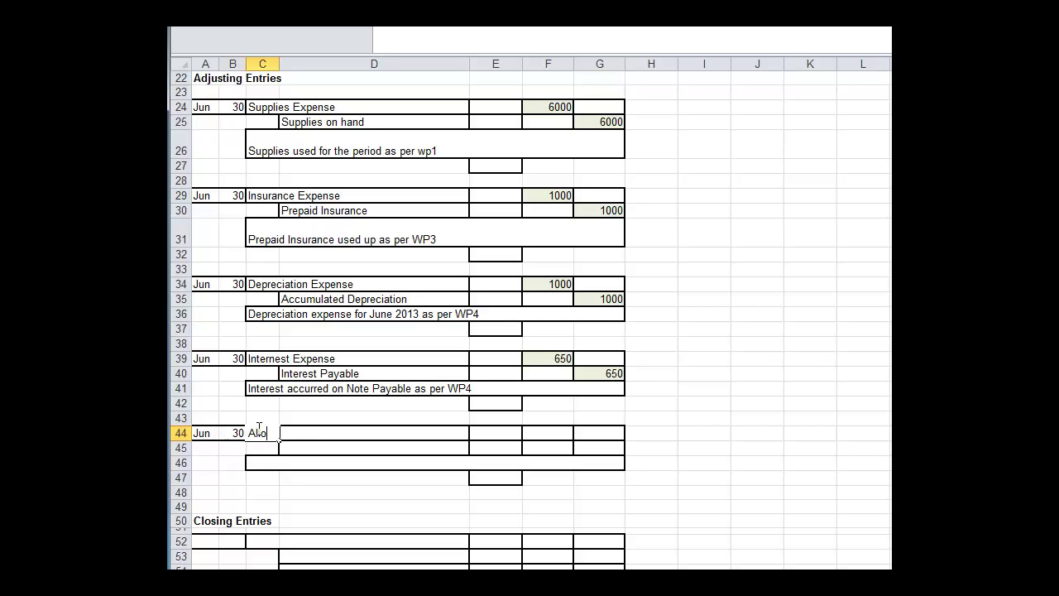
{"action": "type", "text": "wance for Bad Debts"}
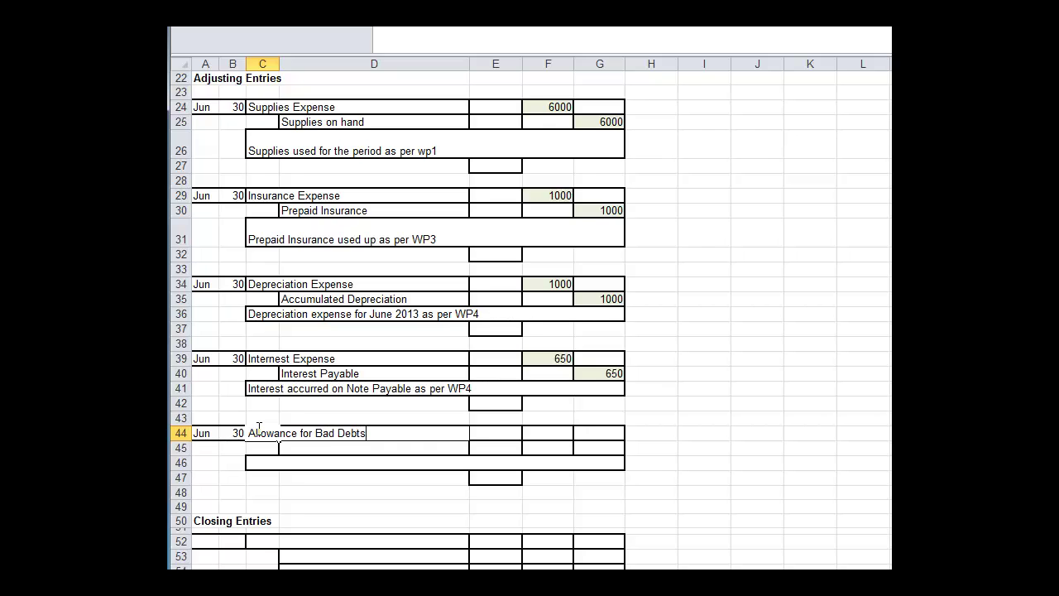
{"action": "key", "text": "Return"}
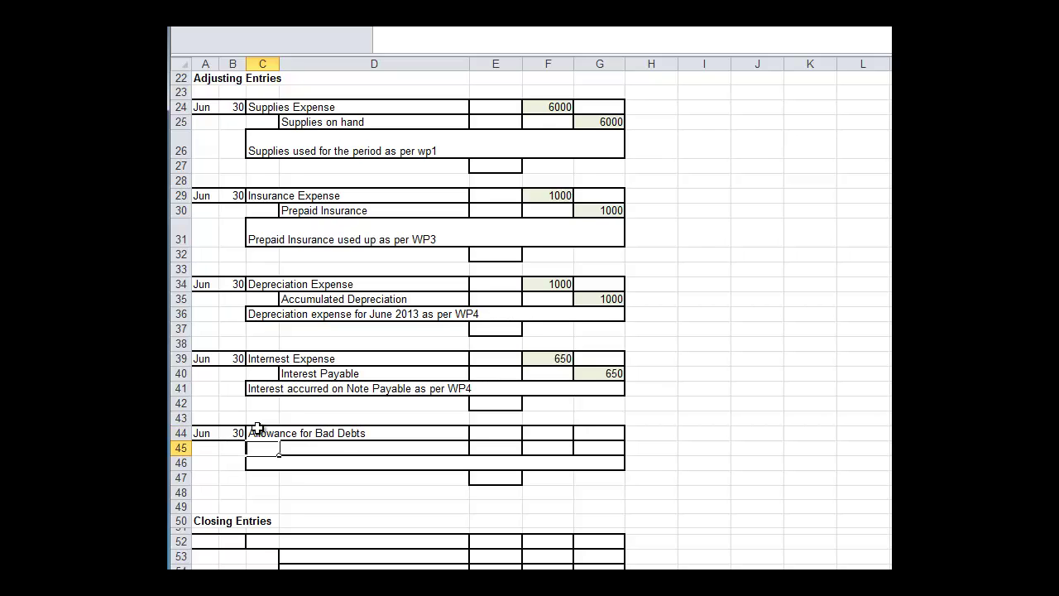
Add Bad Debt Expense as the credit line and the narration 'Calculation of Allowance for BD at year as per WP5'
{"action": "left_click", "coordinate": [295, 447]}
{"action": "type", "text": "Bad D"}
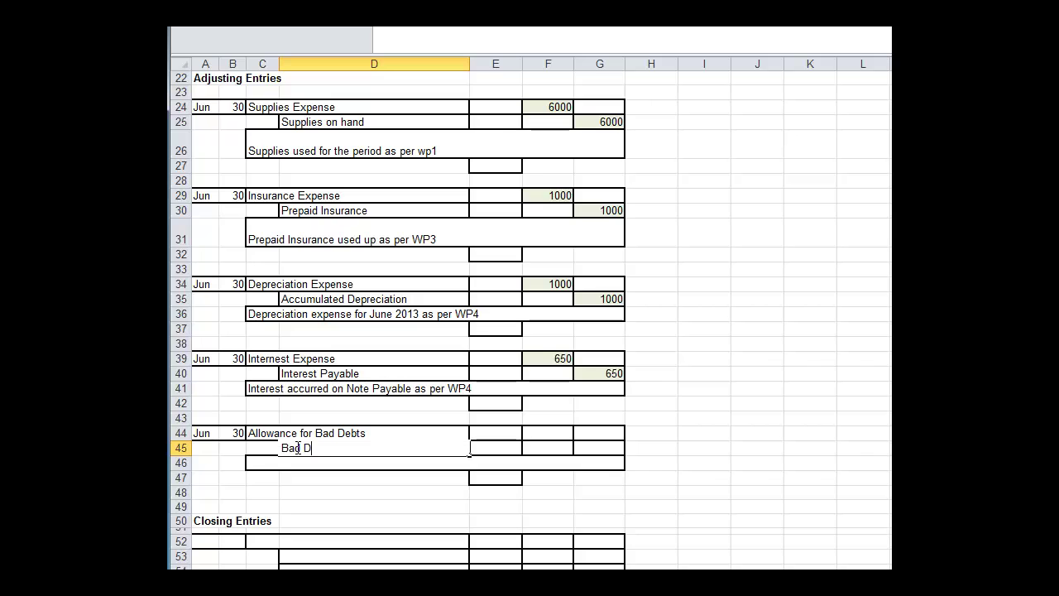
{"action": "type", "text": "ebt Expense"}
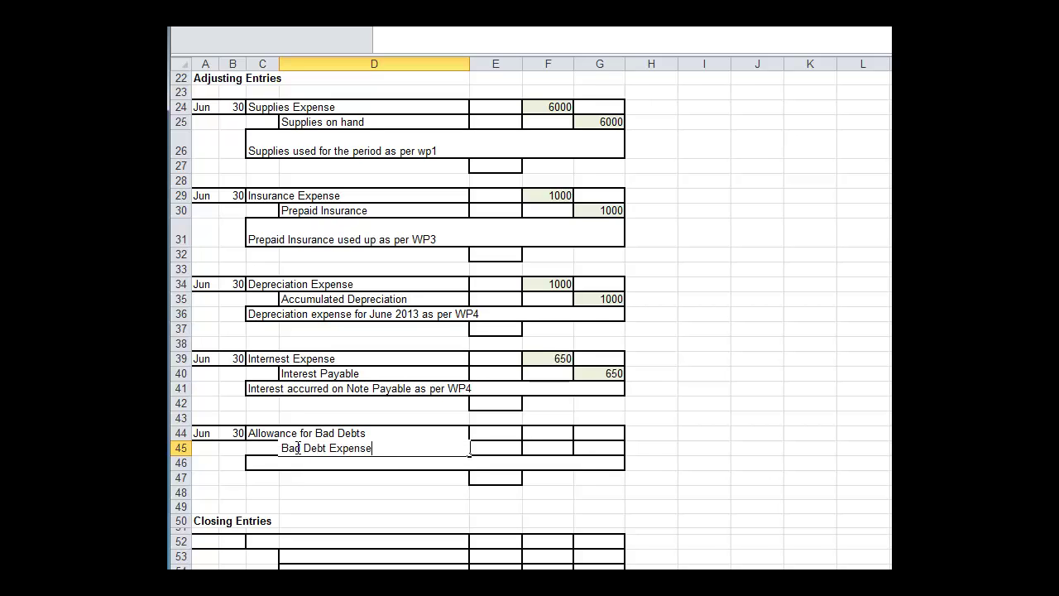
{"action": "left_click", "coordinate": [284, 461]}
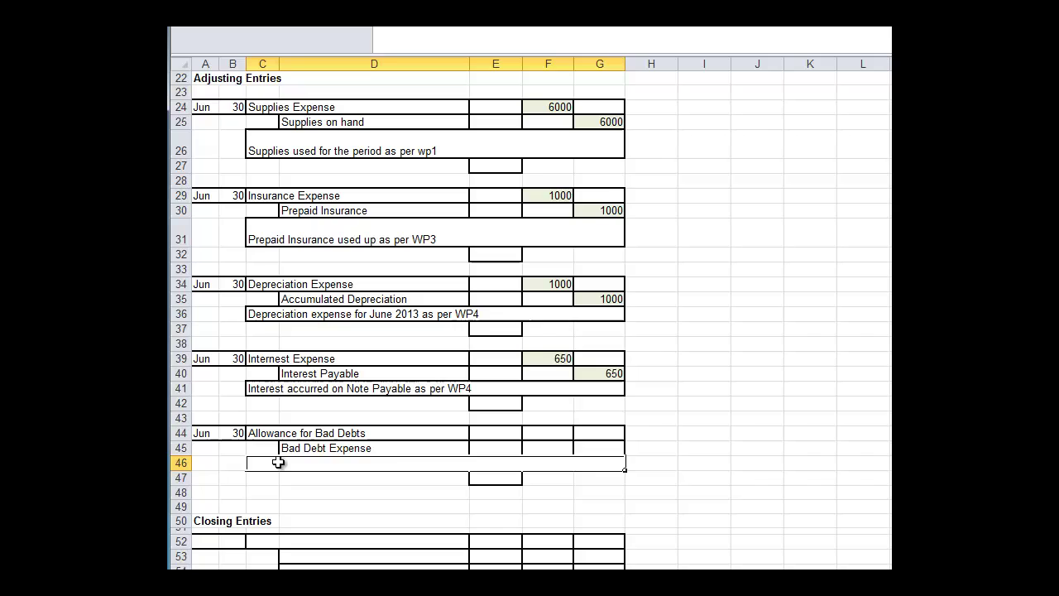
{"action": "type", "text": "Cal"}
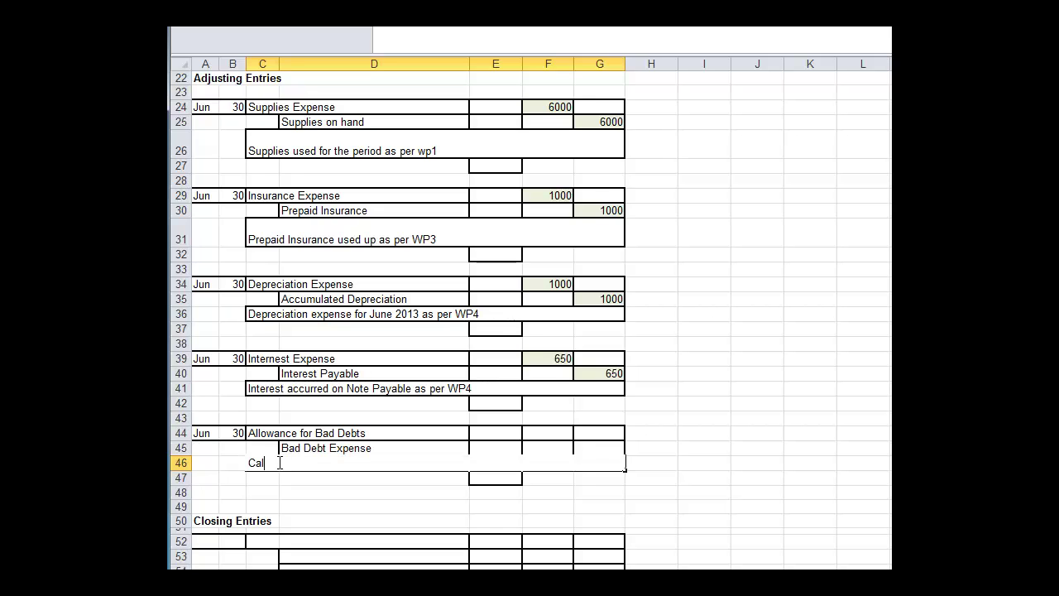
{"action": "type", "text": "culation of Allowan"}
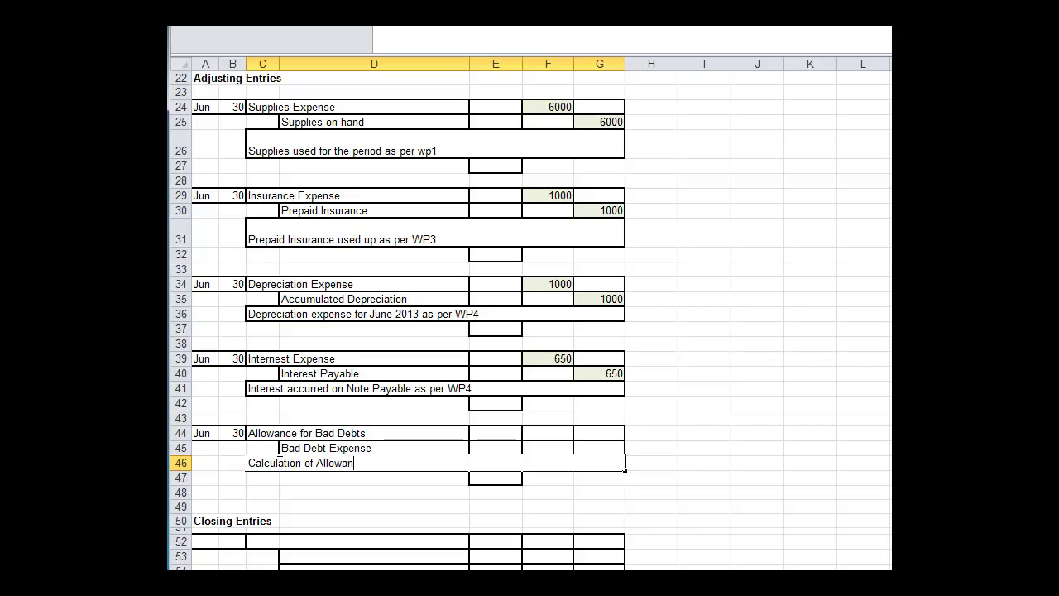
{"action": "type", "text": "ce for BD at year as pwe"}
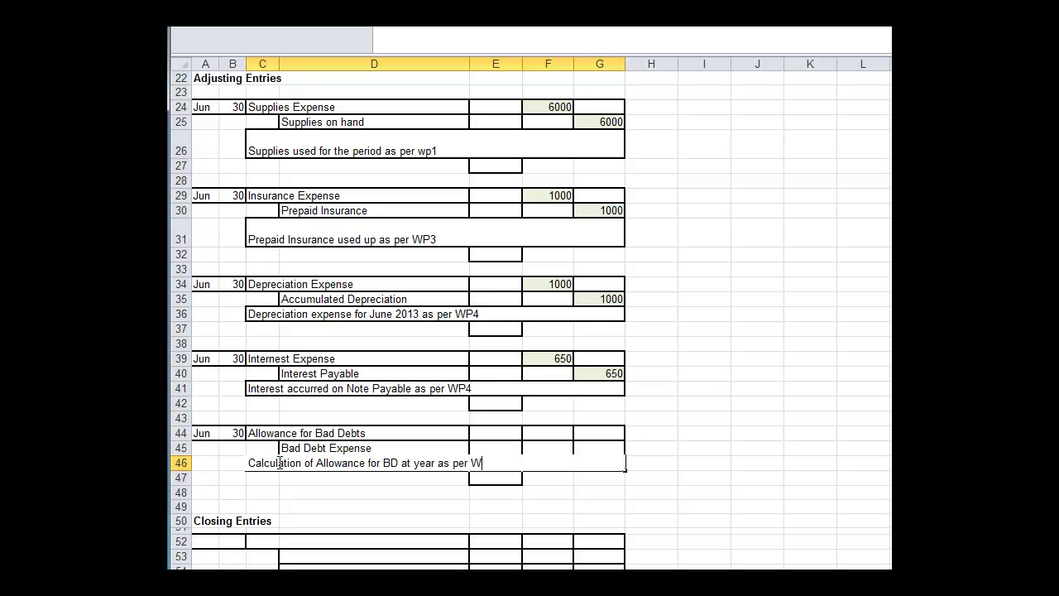
{"action": "type", "text": "5"}
{"action": "left_click", "coordinate": [641, 491]}
Link the Allowance for Bad Debts debit in F44 to the 3762 figure on Working Paper 5
{"action": "left_click", "coordinate": [556, 434]}
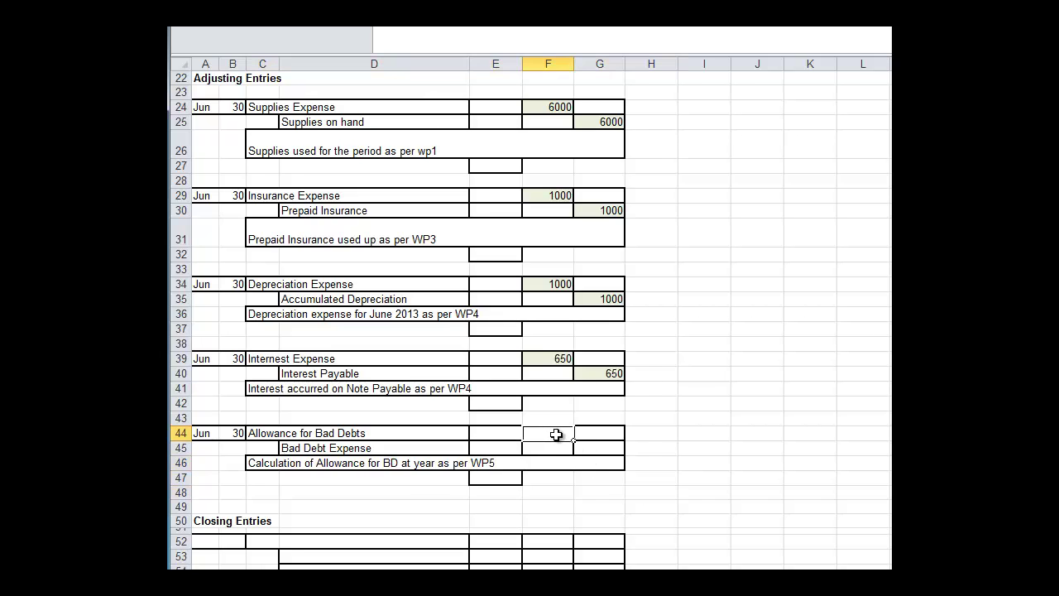
{"action": "type", "text": "="}
{"action": "key", "text": "ctrl+Page_Down"}
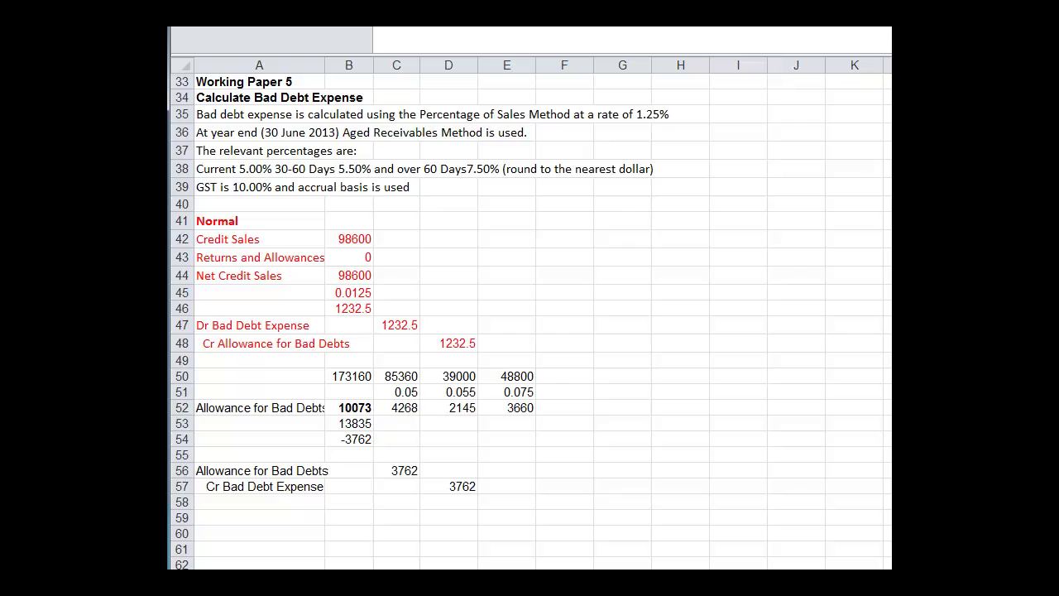
{"action": "left_click", "coordinate": [387, 473]}
{"action": "key", "text": "Return"}
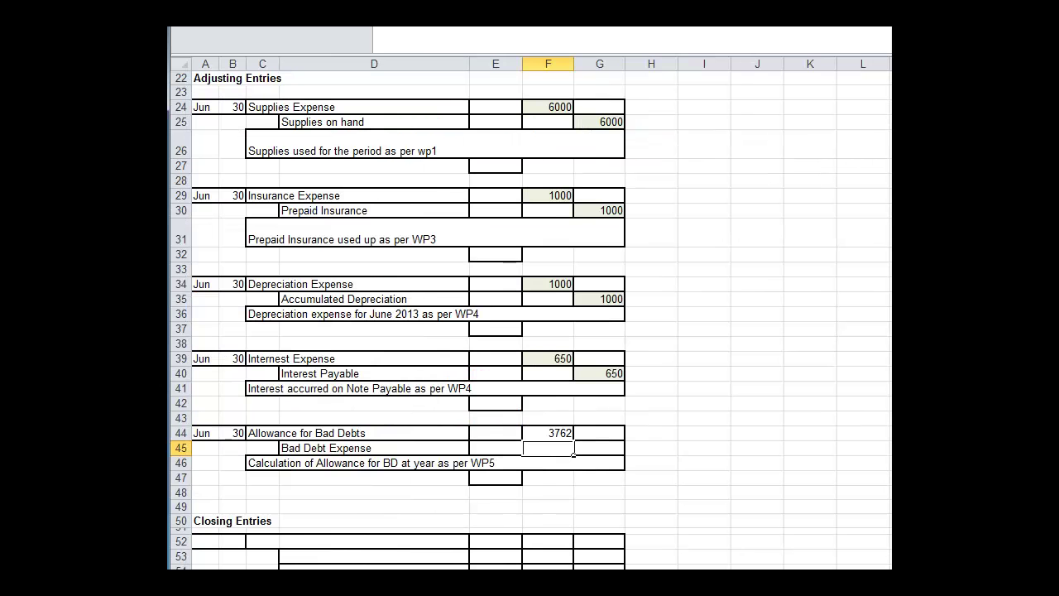
Set the Bad Debt Expense credit in G45 to =F44, matching 3762
{"action": "left_click", "coordinate": [608, 448]}
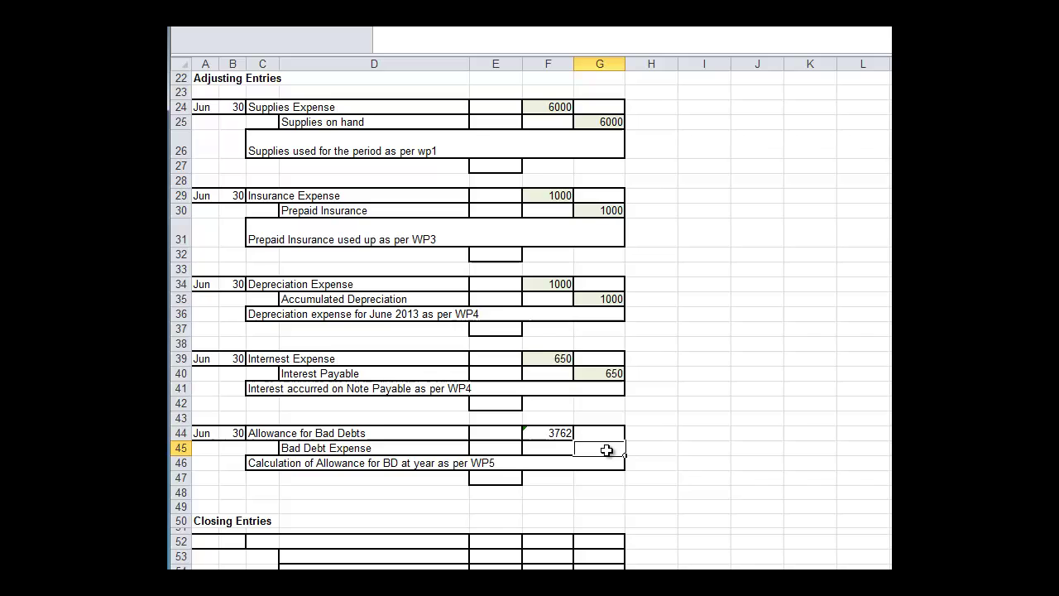
{"action": "type", "text": "="}
{"action": "left_click", "coordinate": [556, 436]}
{"action": "key", "text": "Return"}
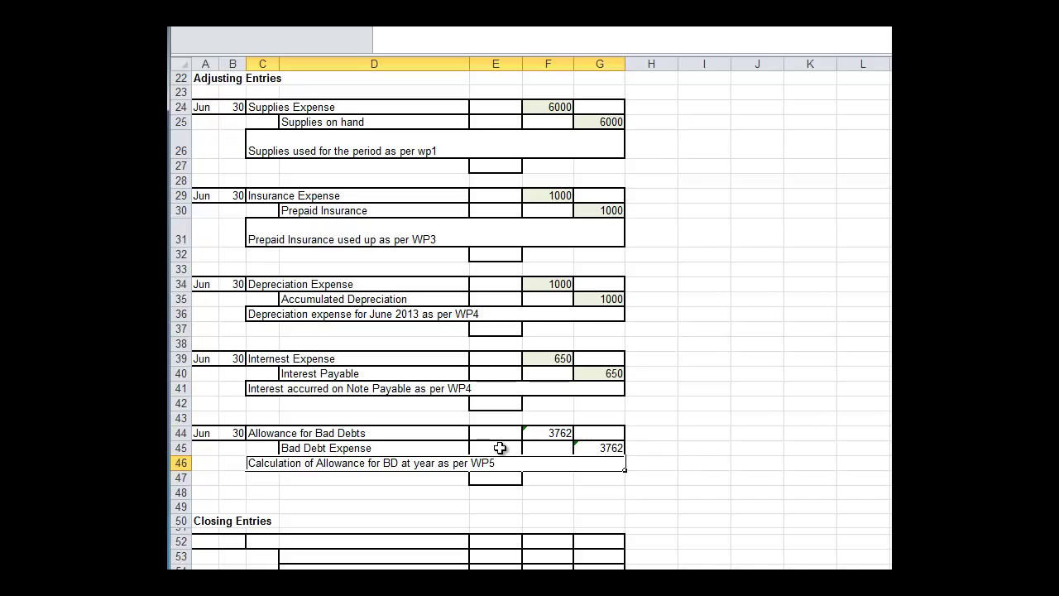
Scroll through the journal to check the five finished adjusting entries
{"action": "scroll", "coordinate": [673, 223], "scroll_direction": "up", "scroll_amount": 7}
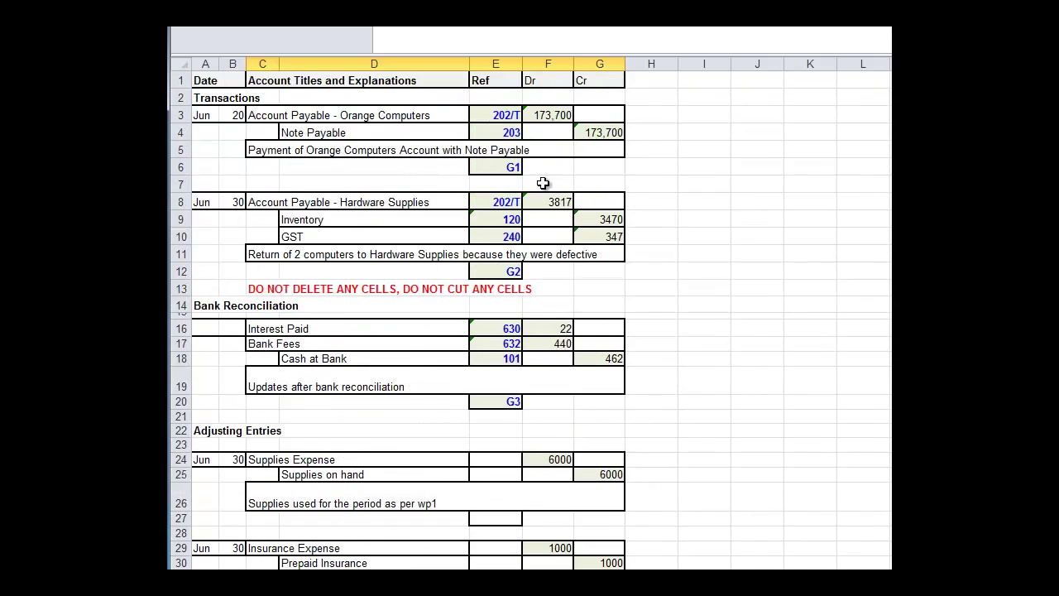
{"action": "scroll", "coordinate": [798, 451], "scroll_direction": "down", "scroll_amount": 6}
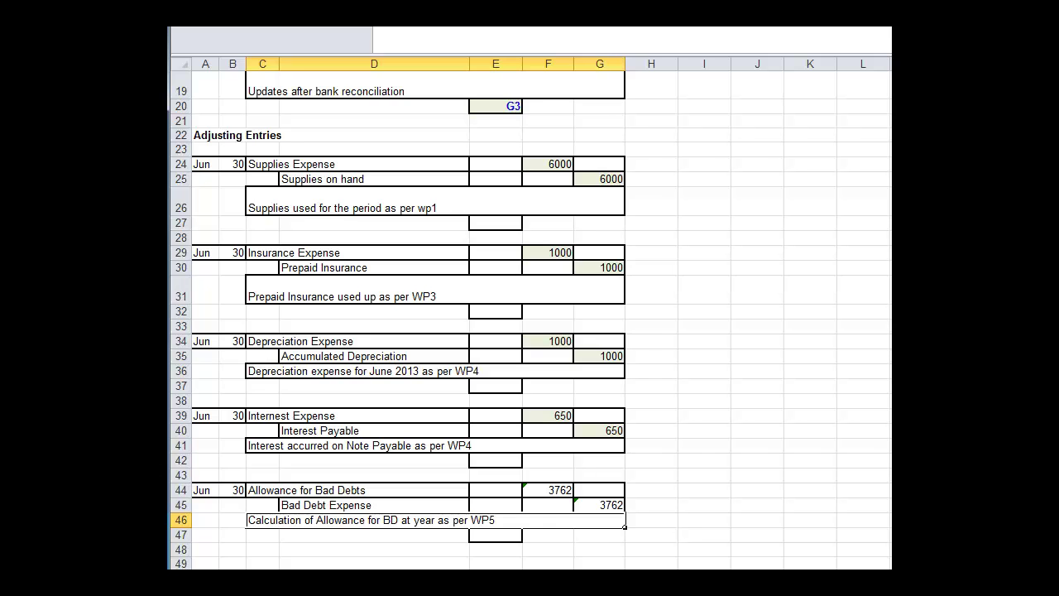
On the Worksheet, link the Income Statement Sales credit N26 to the adjusted Sales balance with =K26
{"action": "key", "text": "ctrl+Page_Up"}
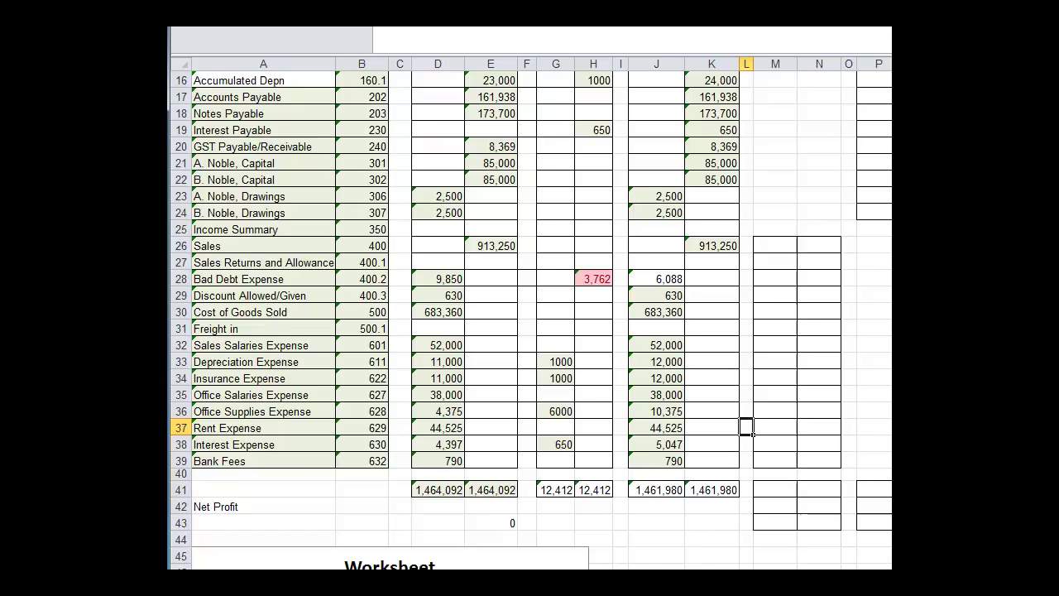
{"action": "scroll", "coordinate": [530, 315], "scroll_direction": "up", "scroll_amount": 5}
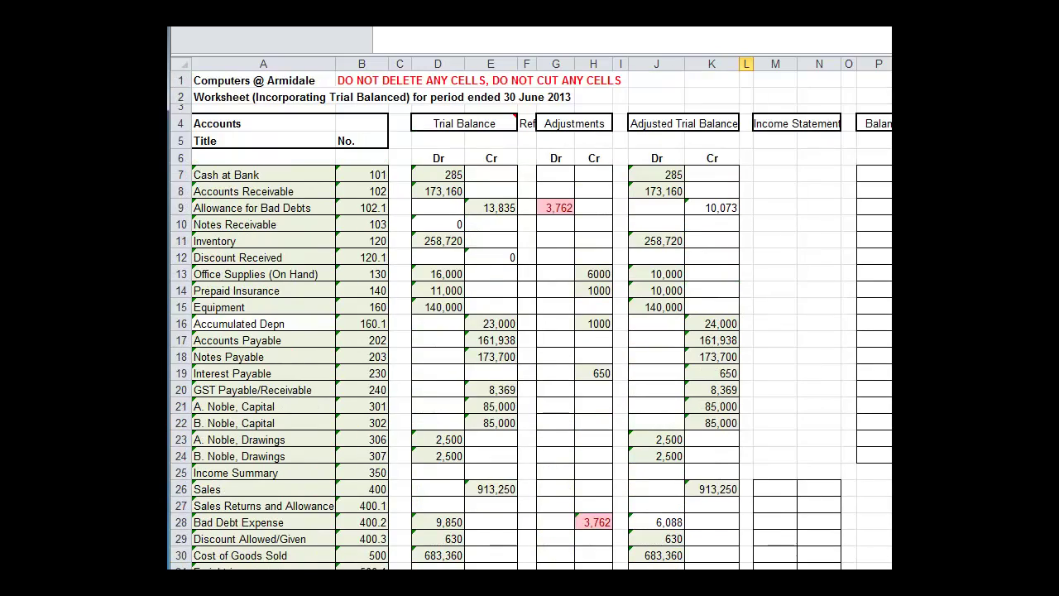
{"action": "scroll", "coordinate": [529, 314], "scroll_direction": "down", "scroll_amount": 5}
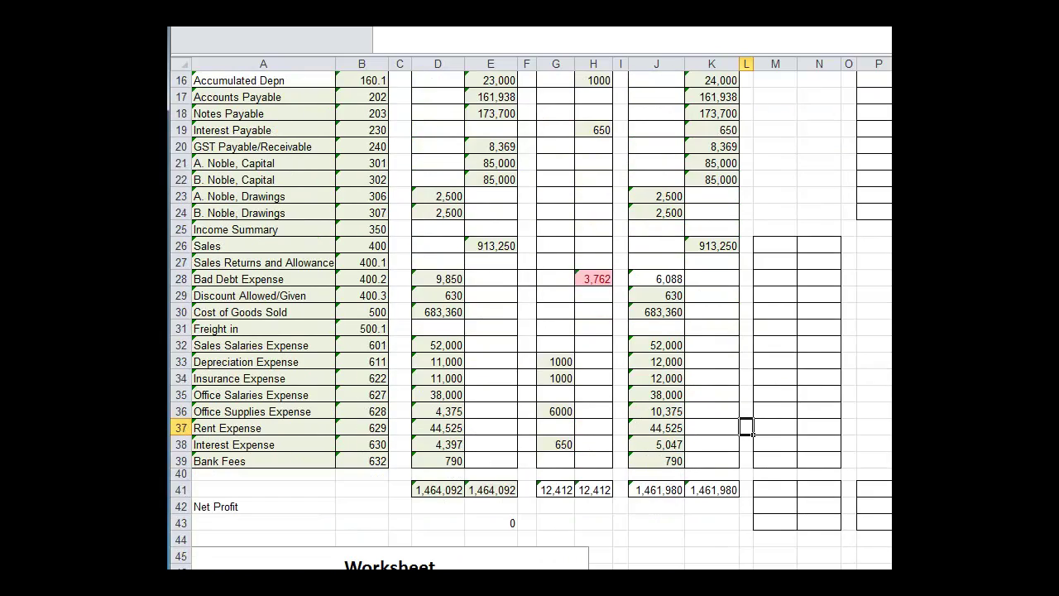
{"action": "scroll", "coordinate": [530, 314], "scroll_direction": "up", "scroll_amount": 5}
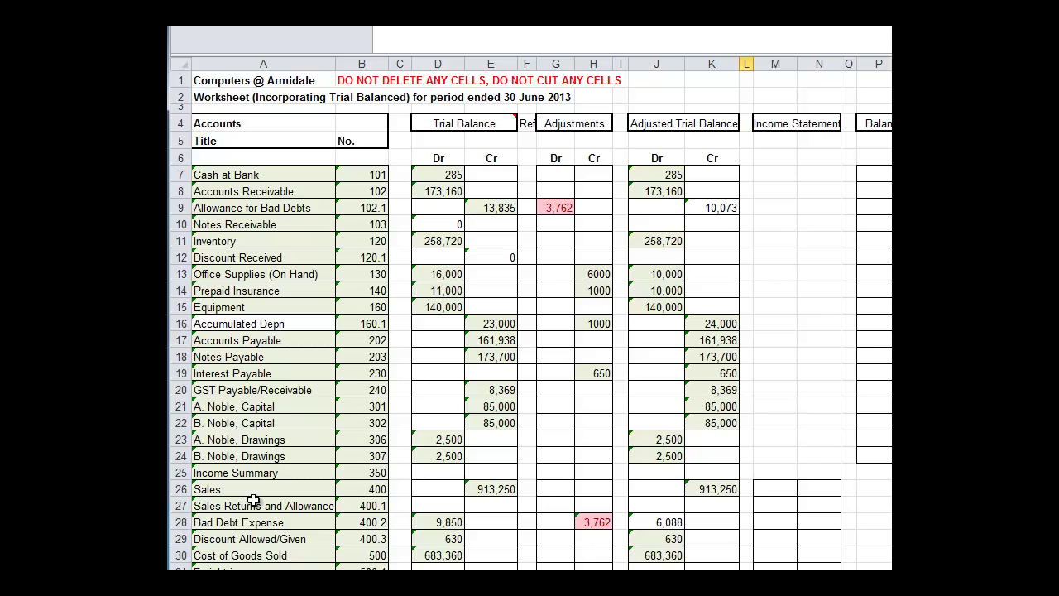
{"action": "scroll", "coordinate": [253, 501], "scroll_direction": "down", "scroll_amount": 3}
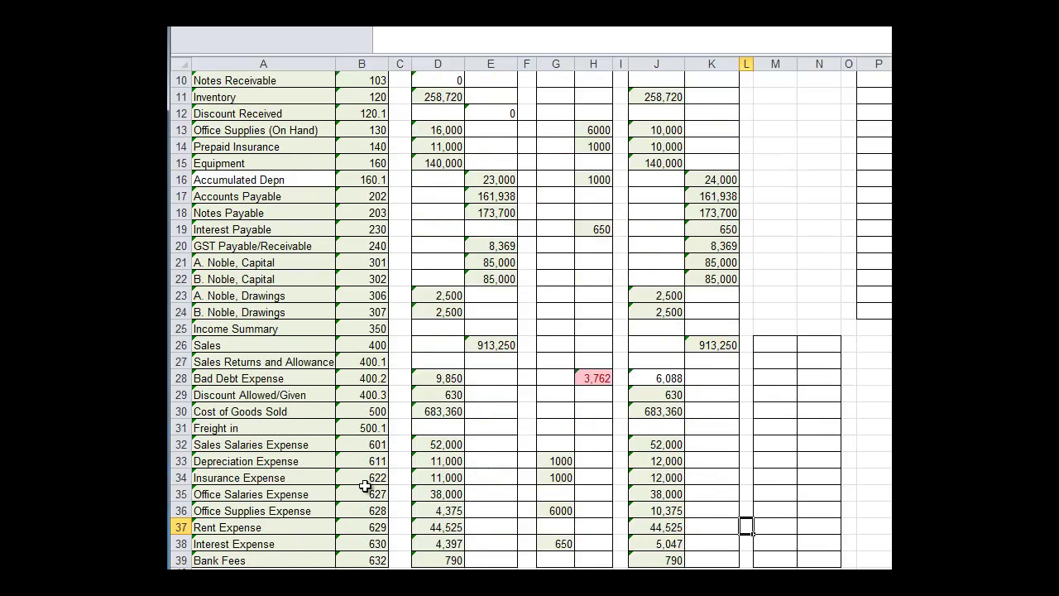
{"action": "left_click", "coordinate": [822, 348]}
{"action": "type", "text": "="}
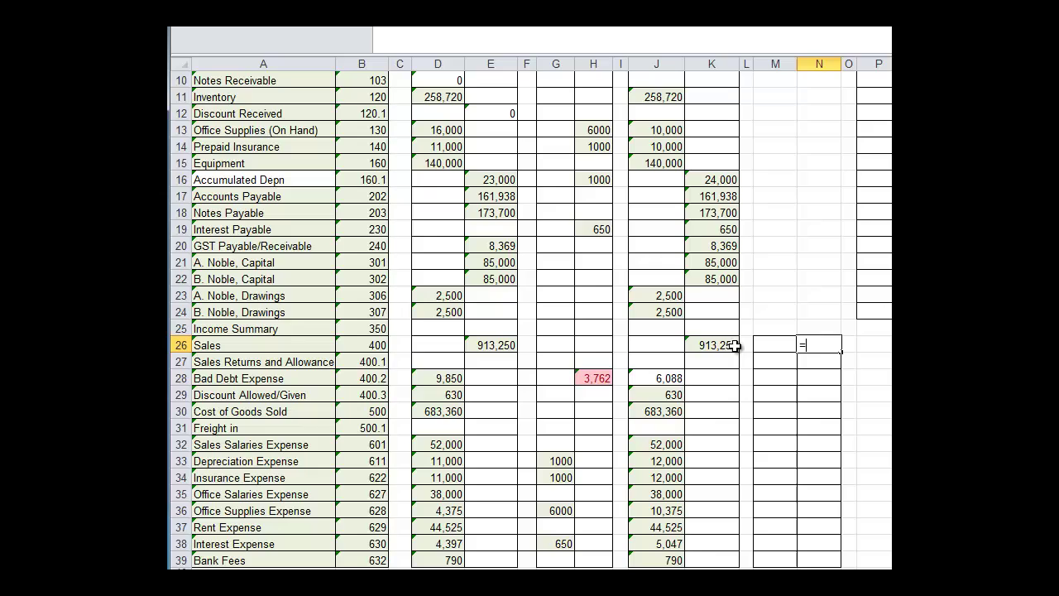
{"action": "left_click", "coordinate": [713, 346]}
{"action": "key", "text": "Return"}
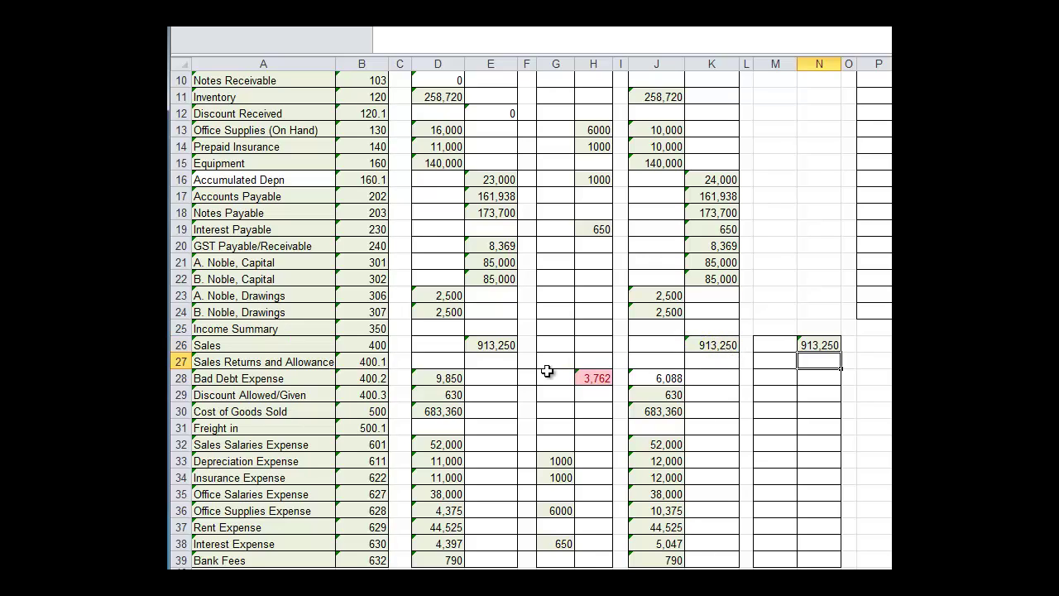
Link M28 to J28 and fill it down through the remaining expense rows to M39
{"action": "left_click", "coordinate": [779, 382]}
{"action": "type", "text": "="}
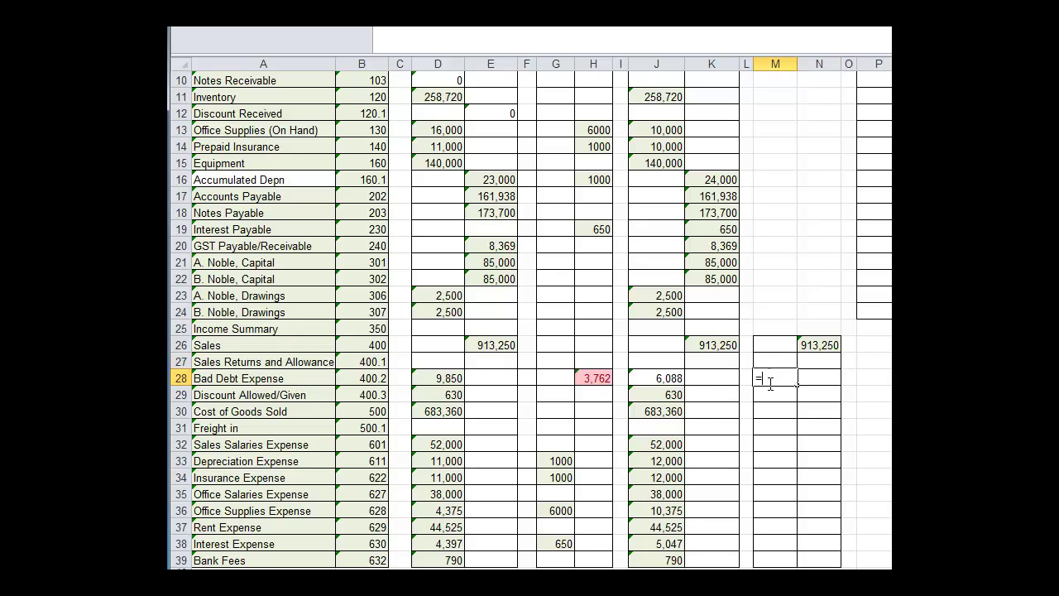
{"action": "left_click", "coordinate": [666, 381]}
{"action": "key", "text": "Return"}
{"action": "left_click_drag", "start_coordinate": [761, 378], "coordinate": [770, 554]}
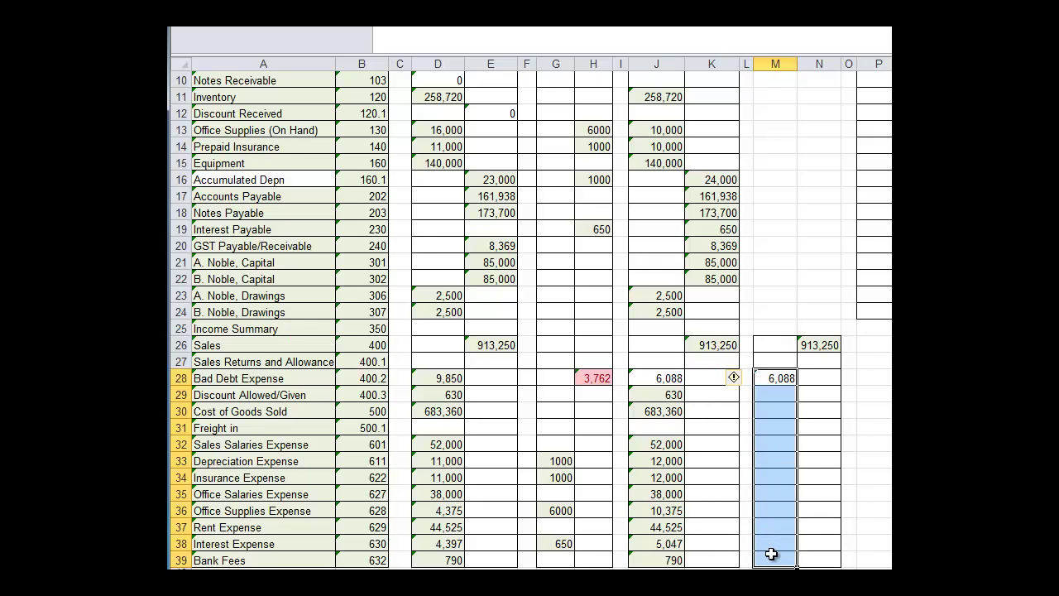
{"action": "key", "text": "ctrl+d"}
{"action": "left_click", "coordinate": [775, 577]}
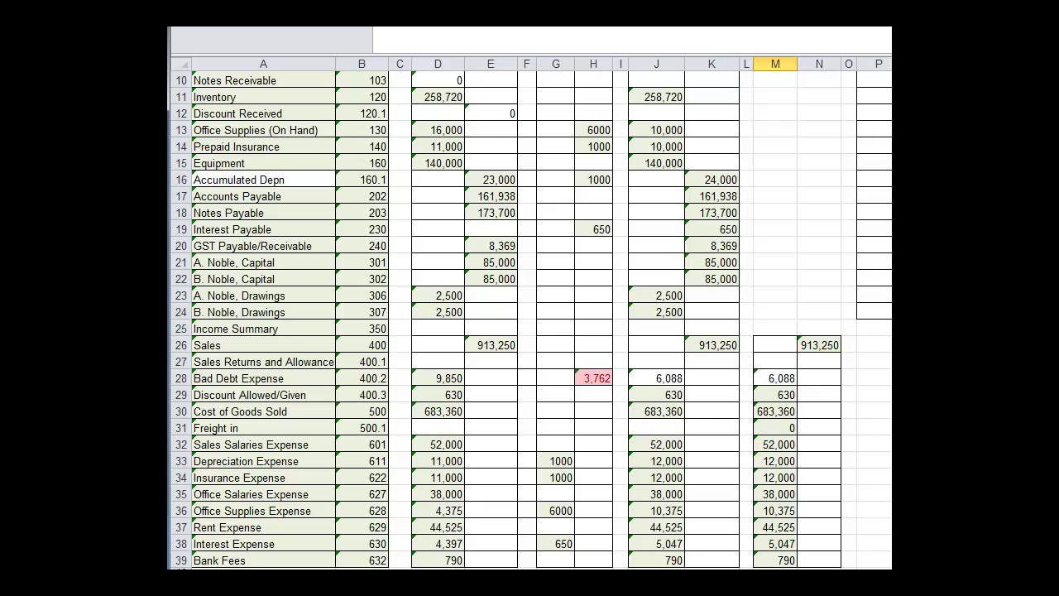
Copy the Income Statement debit amounts M28:M39 and extend the selection into the credit column
{"action": "left_click_drag", "start_coordinate": [780, 373], "coordinate": [775, 559]}
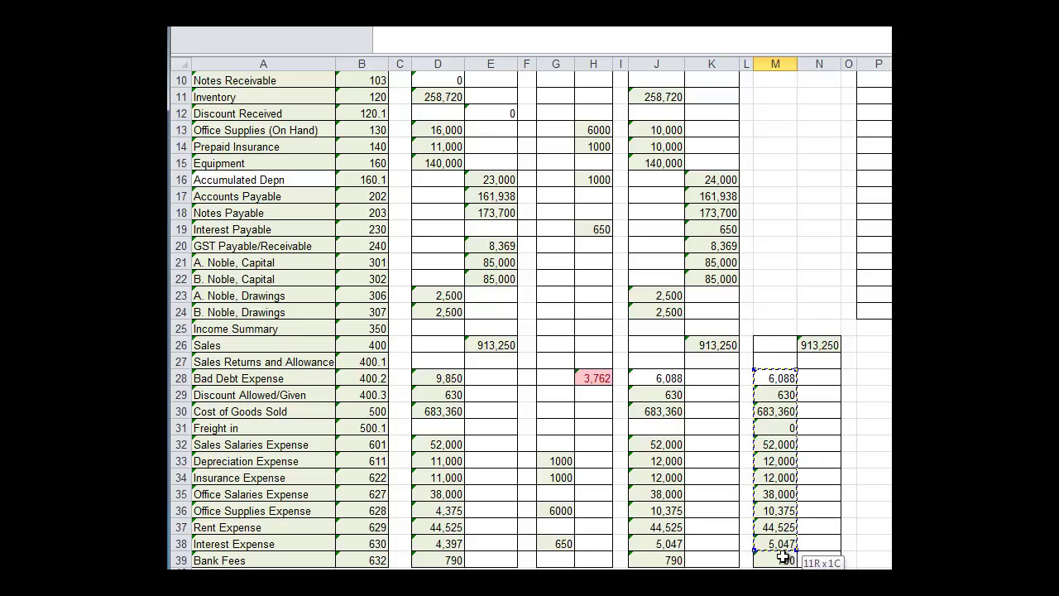
{"action": "key", "text": "ctrl+c"}
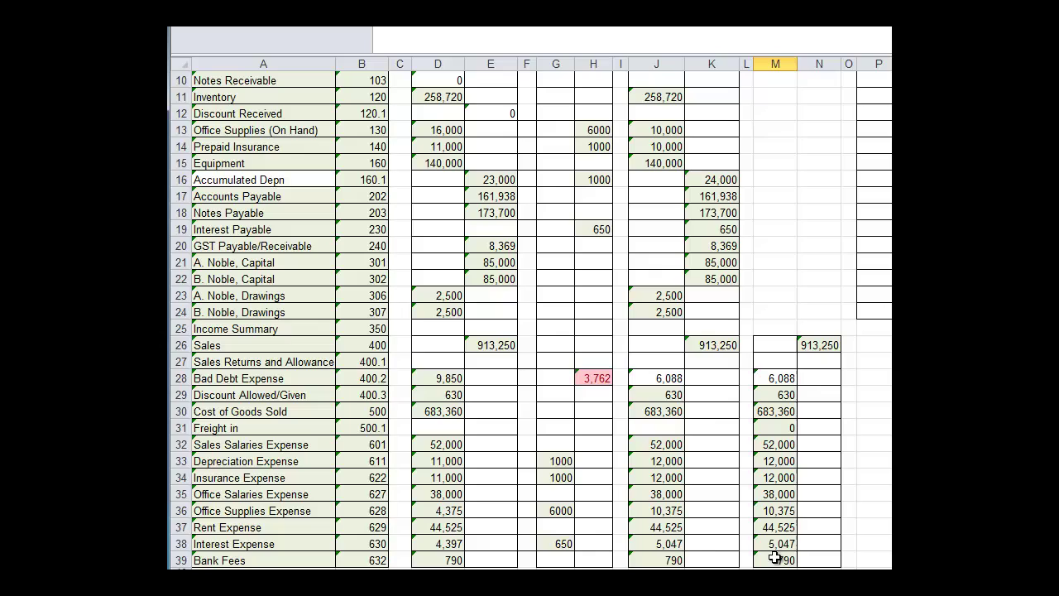
{"action": "key", "text": "shift+Right"}
{"action": "key", "text": "shift+Left"}
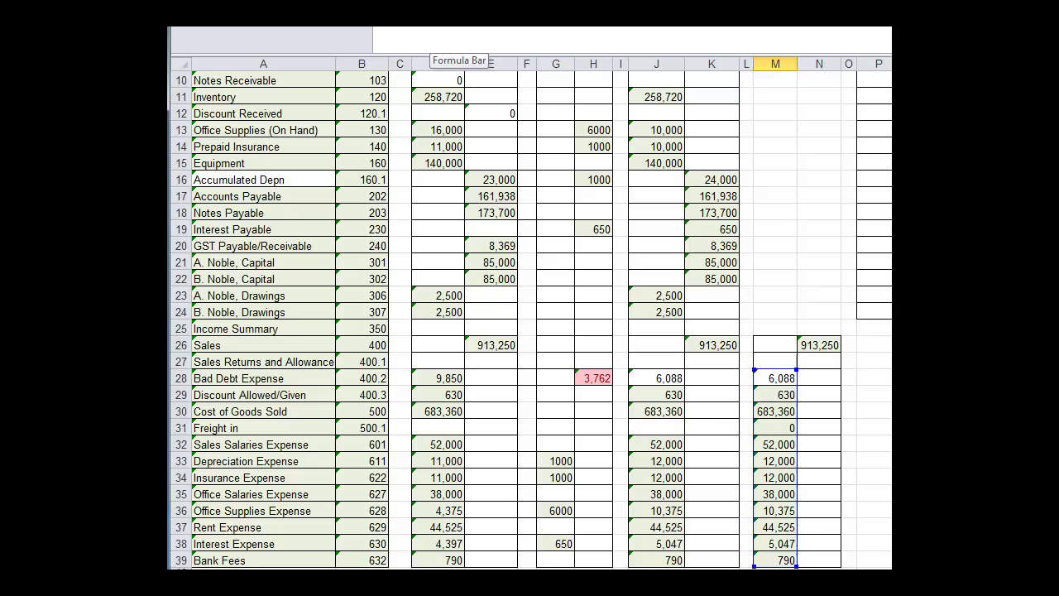
{"action": "key", "text": "Return"}
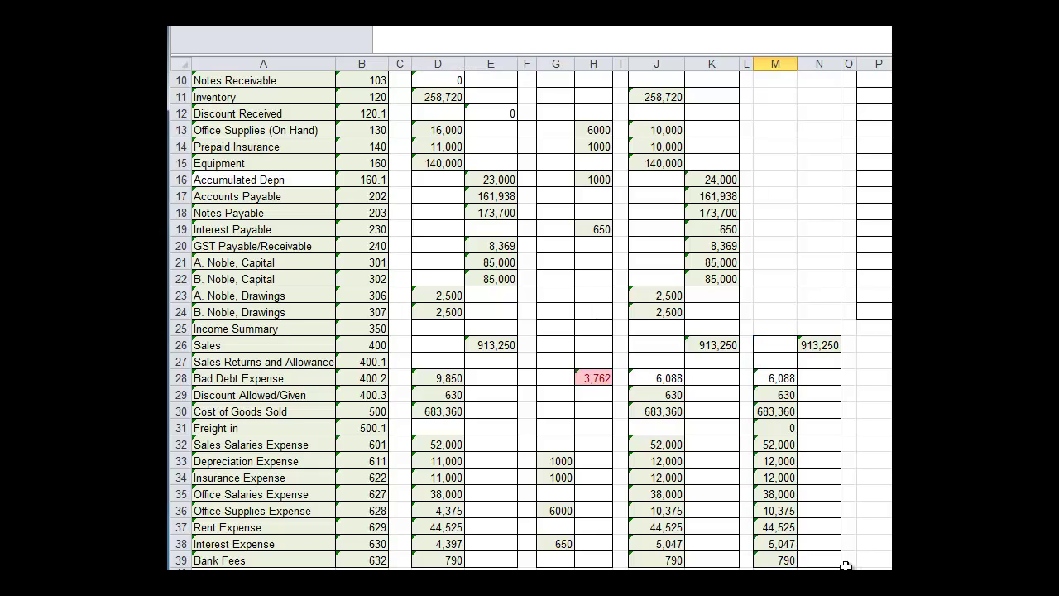
{"action": "key", "text": "shift+Right"}
Enter =N41-M41 in M42 so Net Profit shows 48,435
{"action": "scroll", "coordinate": [530, 314], "scroll_direction": "down", "scroll_amount": 1}
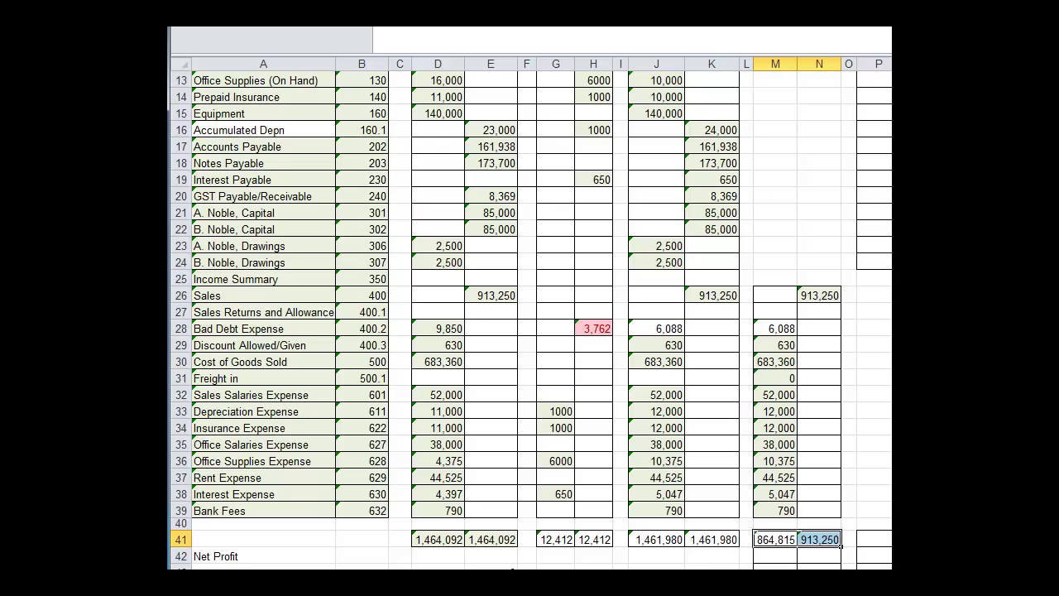
{"action": "left_click", "coordinate": [779, 554]}
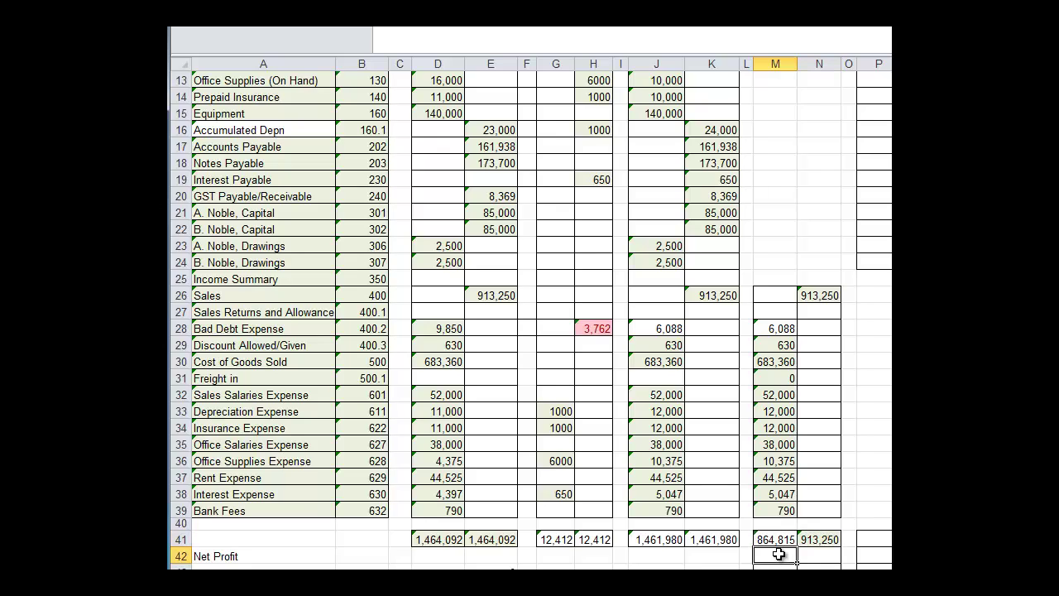
{"action": "type", "text": "="}
{"action": "left_click", "coordinate": [816, 538]}
{"action": "type", "text": "-"}
{"action": "left_click", "coordinate": [765, 539]}
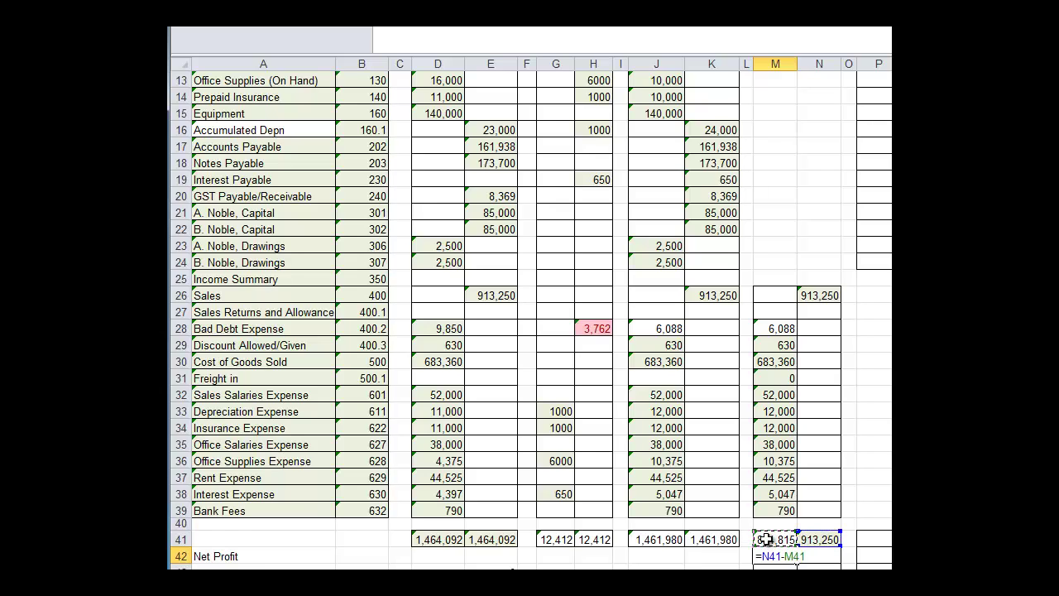
{"action": "key", "text": "Return"}
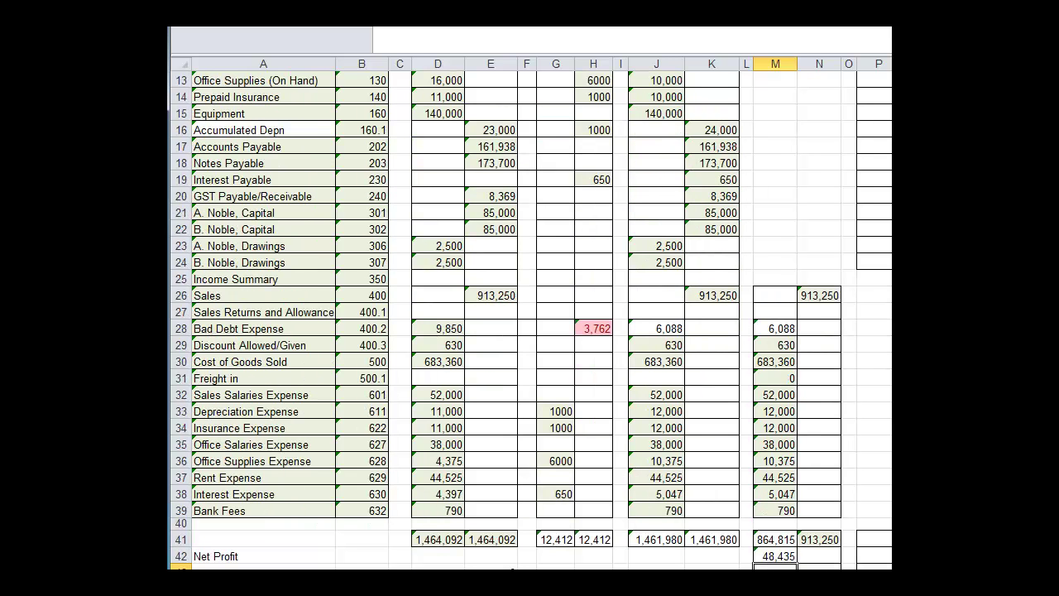
Link the Cash at Bank and Accounts Receivable balance sheet debits to the adjusted trial balance (=J7)
{"action": "scroll", "coordinate": [530, 322], "scroll_direction": "up", "scroll_amount": 4}
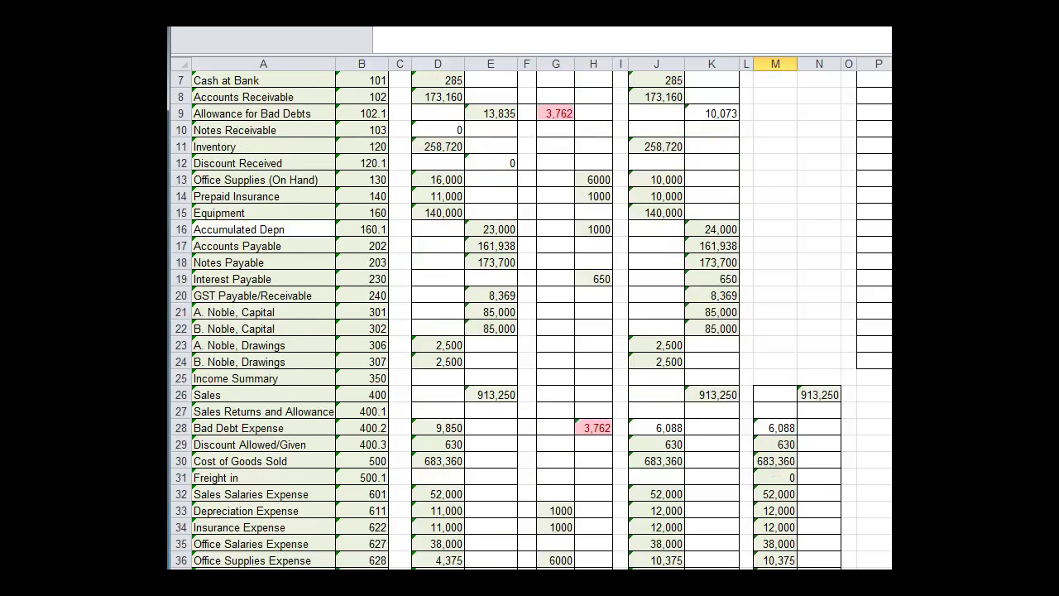
{"action": "left_click", "coordinate": [877, 174]}
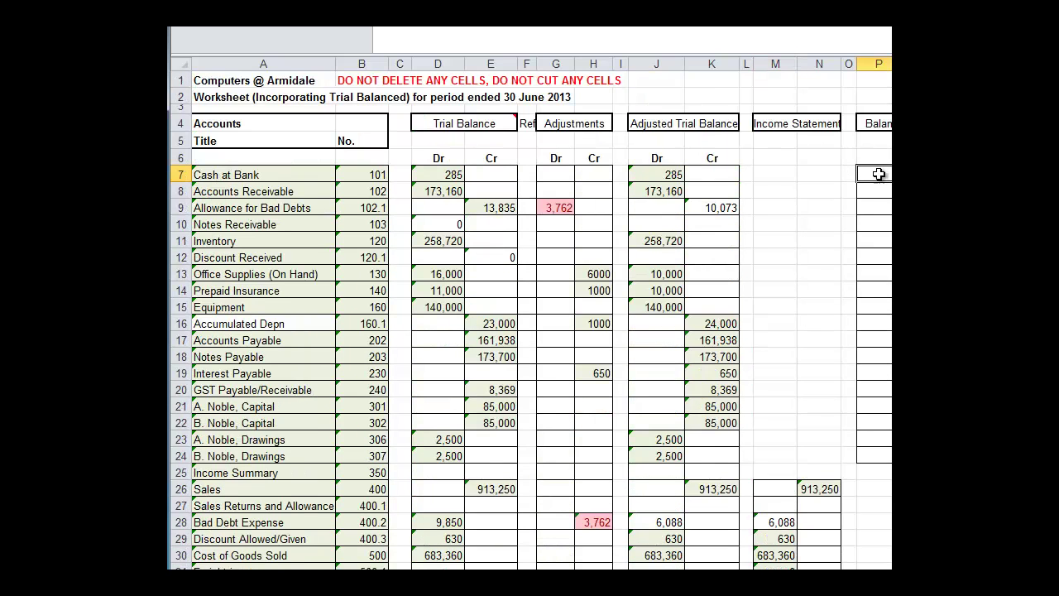
{"action": "type", "text": "="}
{"action": "left_click", "coordinate": [666, 173]}
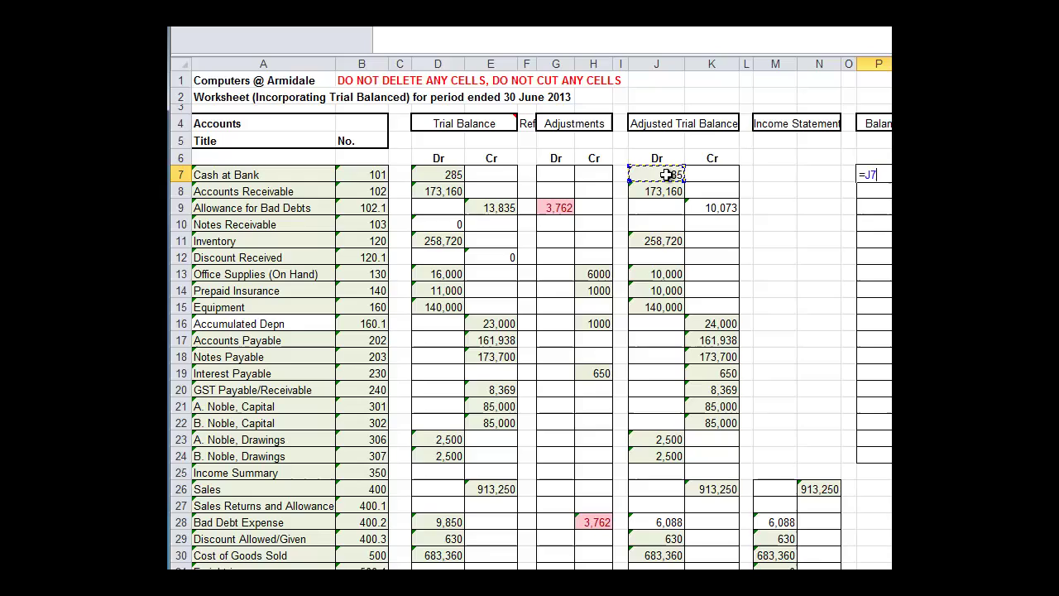
{"action": "key", "text": "Return"}
{"action": "left_click_drag", "start_coordinate": [878, 175], "coordinate": [878, 188]}
{"action": "key", "text": "ctrl+d"}
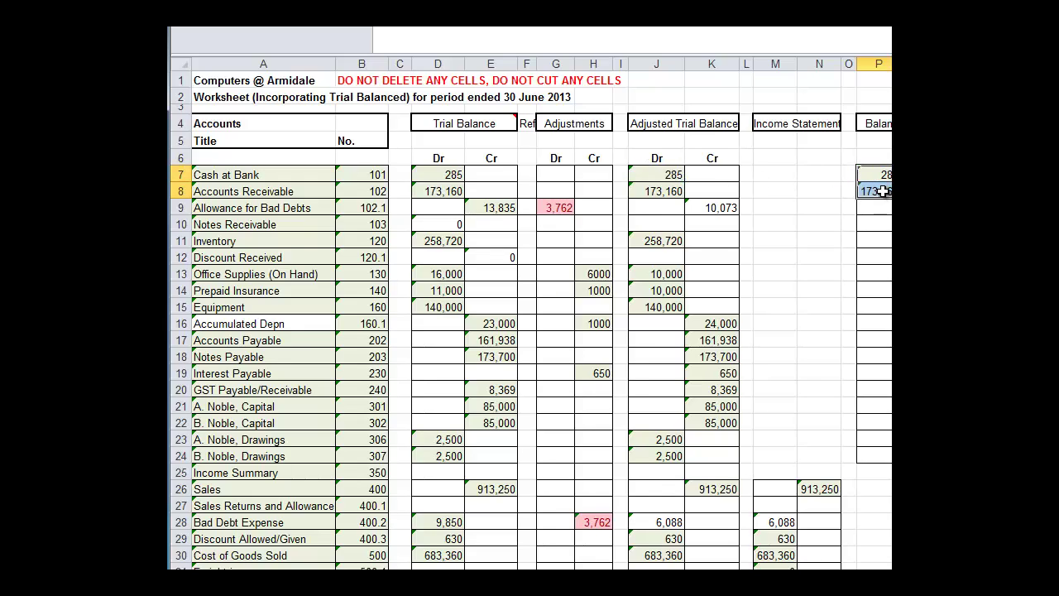
Copy the debit formula into the Inventory, Office Supplies, Prepaid Insurance and Equipment rows
{"action": "left_click", "coordinate": [880, 191]}
{"action": "key", "text": "ctrl+c"}
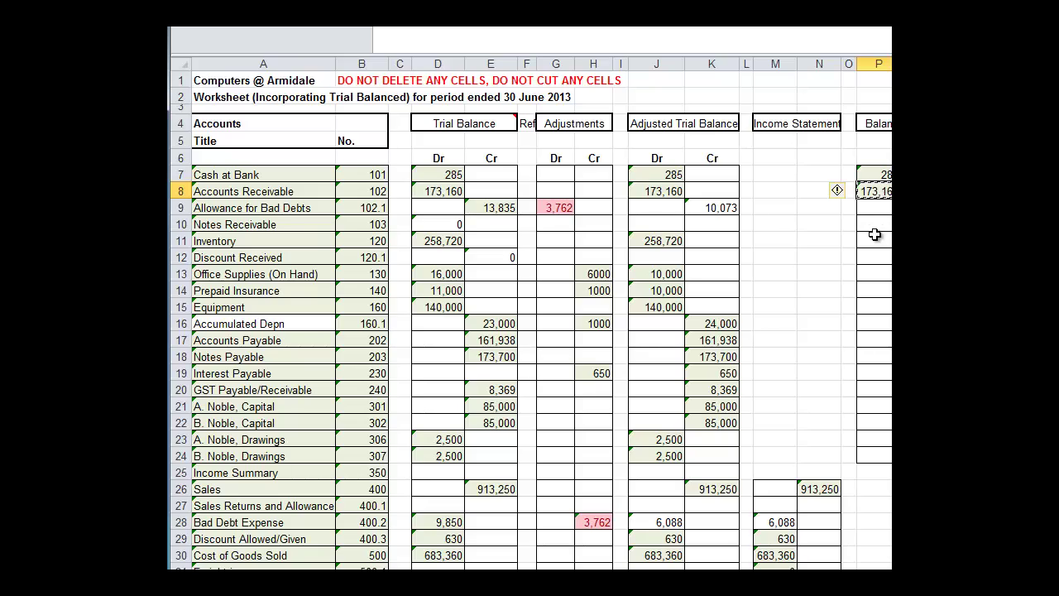
{"action": "left_click", "coordinate": [875, 241]}
{"action": "key", "text": "ctrl+v"}
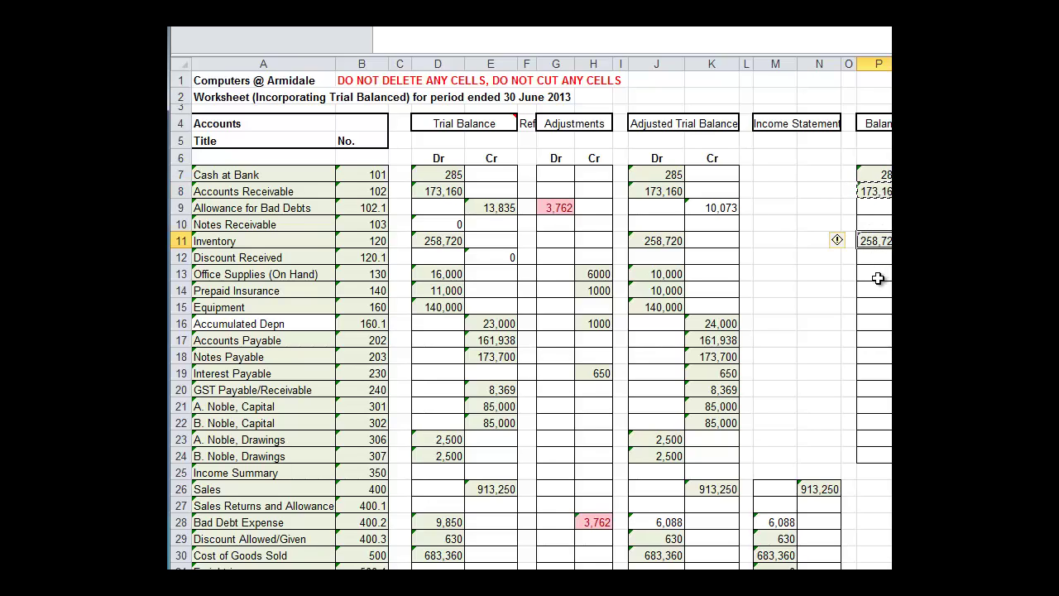
{"action": "left_click", "coordinate": [879, 276]}
{"action": "key", "text": "ctrl+v"}
{"action": "left_click_drag", "start_coordinate": [882, 279], "coordinate": [881, 306]}
{"action": "key", "text": "Return"}
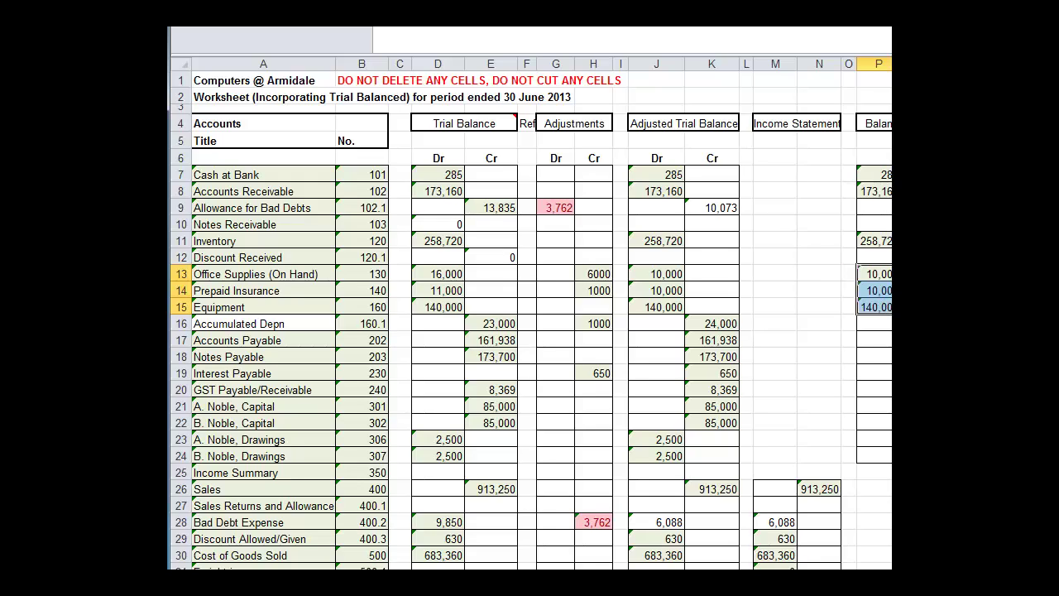
Carry the Allowance for Bad Debts, Accumulated Depn, liability and capital credits into column Q
{"action": "left_click", "coordinate": [918, 208]}
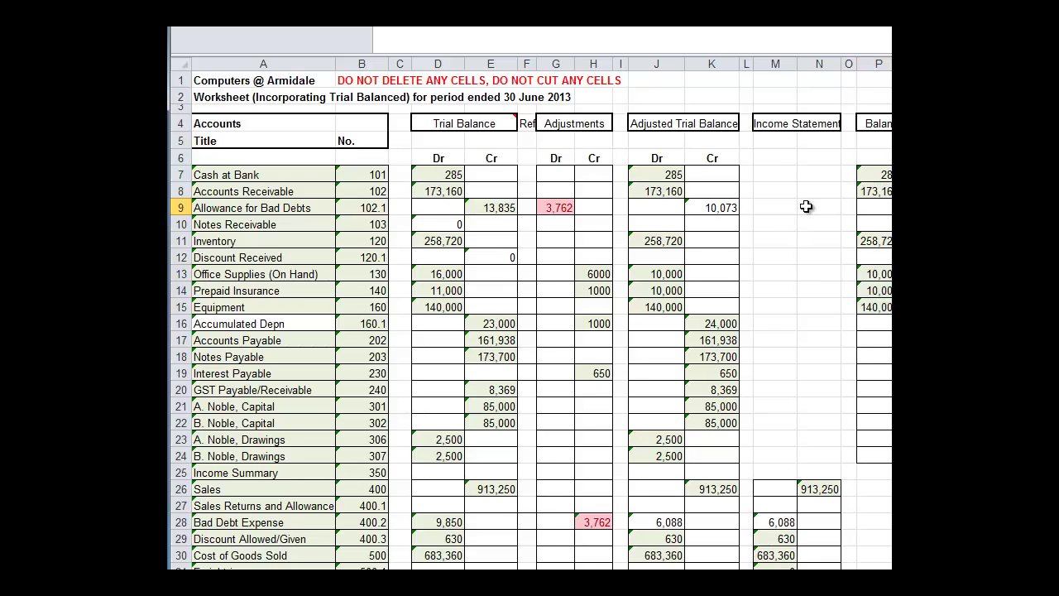
{"action": "left_click", "coordinate": [716, 208]}
{"action": "key", "text": "Return"}
{"action": "left_click", "coordinate": [918, 323]}
{"action": "left_click", "coordinate": [717, 324]}
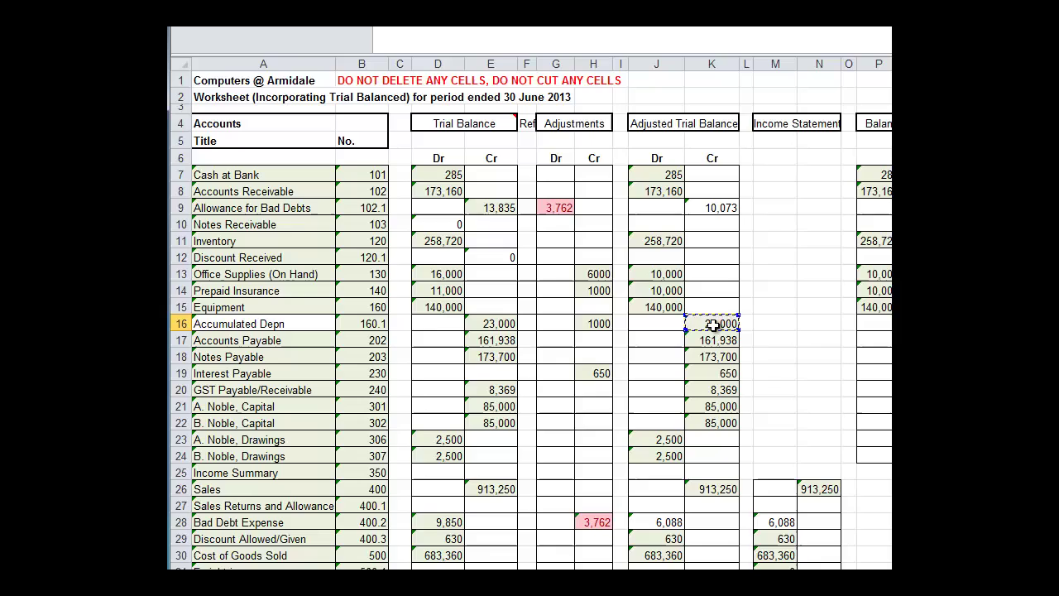
{"action": "key", "text": "Return"}
{"action": "left_click", "coordinate": [881, 323]}
{"action": "key", "text": "shift+Down"}
{"action": "key", "text": "shift+Down"}
{"action": "key", "text": "shift+Down"}
{"action": "key", "text": "shift+Down"}
{"action": "key", "text": "shift+Down"}
{"action": "key", "text": "shift+Down"}
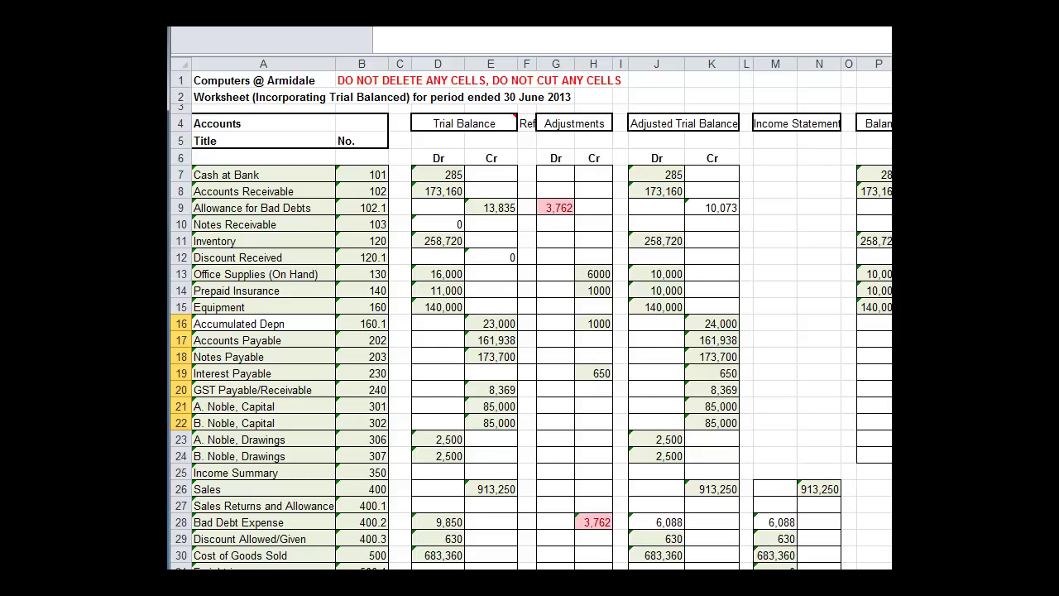
{"action": "left_click", "coordinate": [674, 522]}
{"action": "key", "text": "Right"}
{"action": "key", "text": "Right"}
{"action": "key", "text": "Right"}
{"action": "key", "text": "Right"}
{"action": "key", "text": "Right"}
{"action": "key", "text": "Right"}
{"action": "key", "text": "Right"}
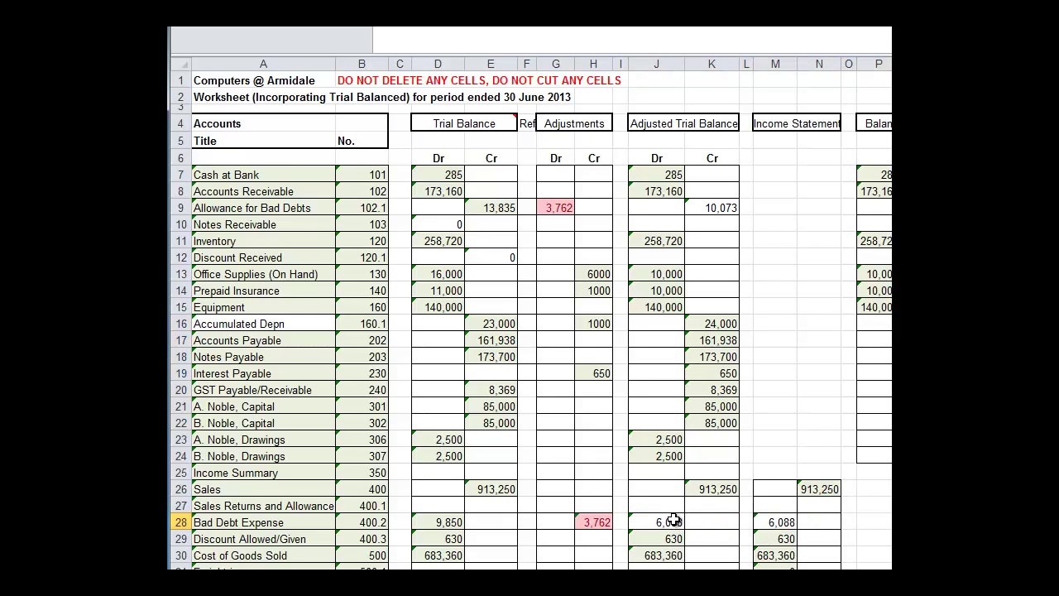
{"action": "key", "text": "Right"}
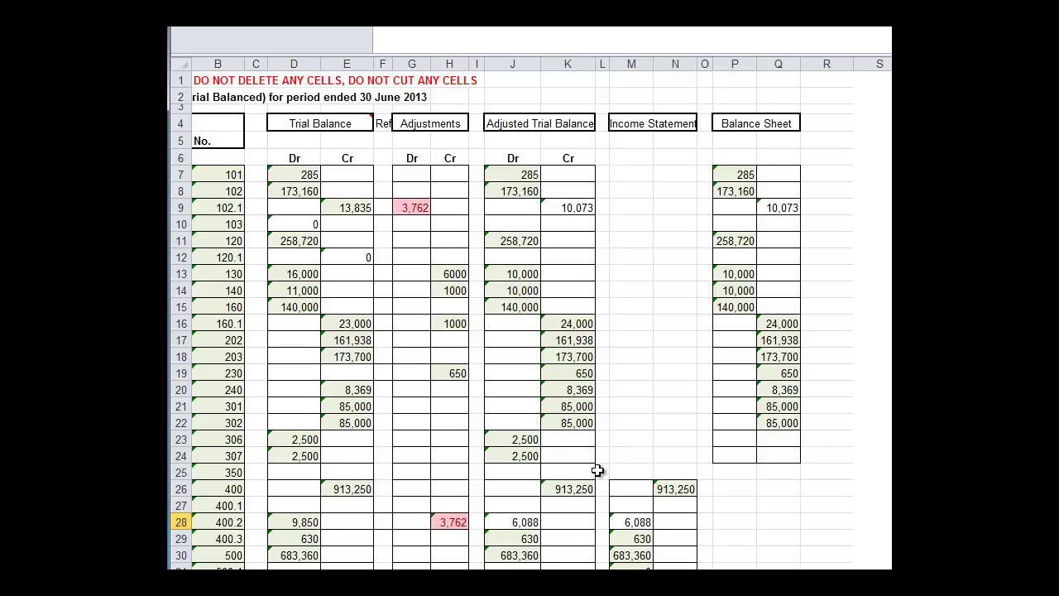
Enter =J23 and =J24 so each drawings account shows 2,500 as a Balance Sheet debit
{"action": "scroll", "coordinate": [843, 413], "scroll_direction": "down", "scroll_amount": 1}
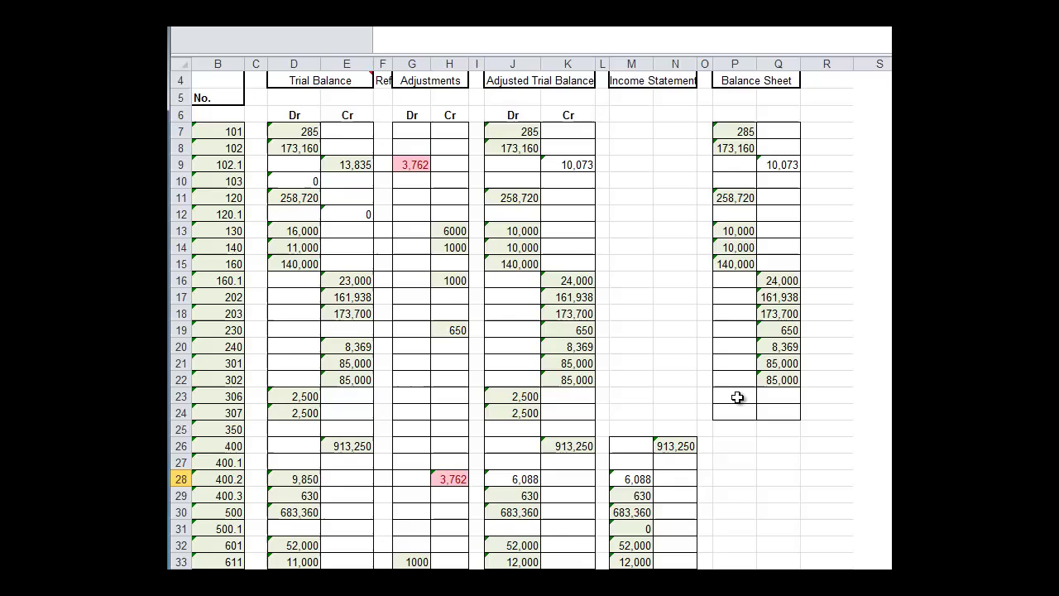
{"action": "left_click", "coordinate": [736, 397]}
{"action": "type", "text": "="}
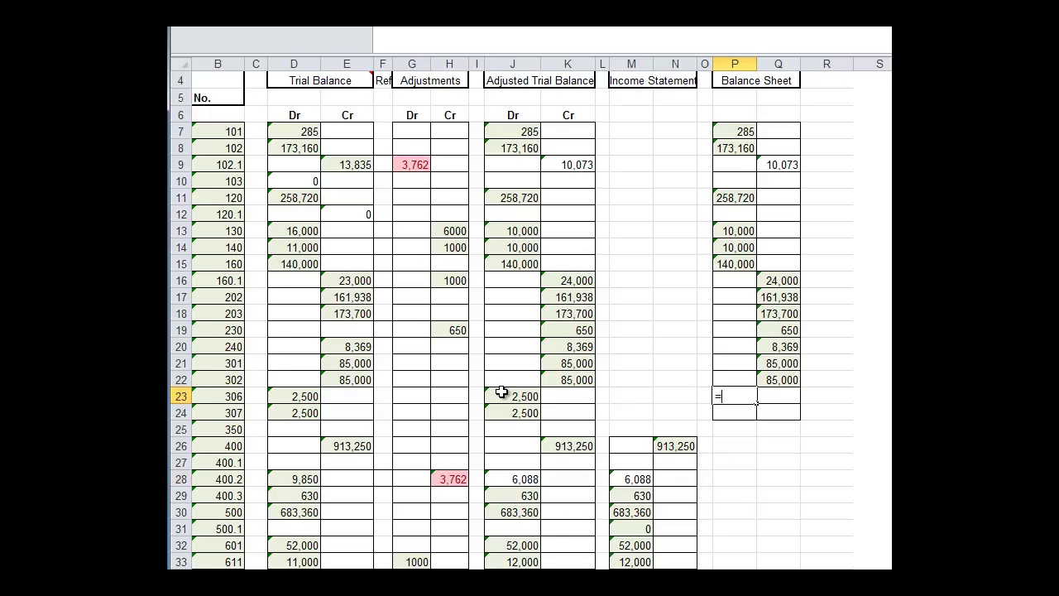
{"action": "left_click", "coordinate": [505, 395]}
{"action": "key", "text": "Return"}
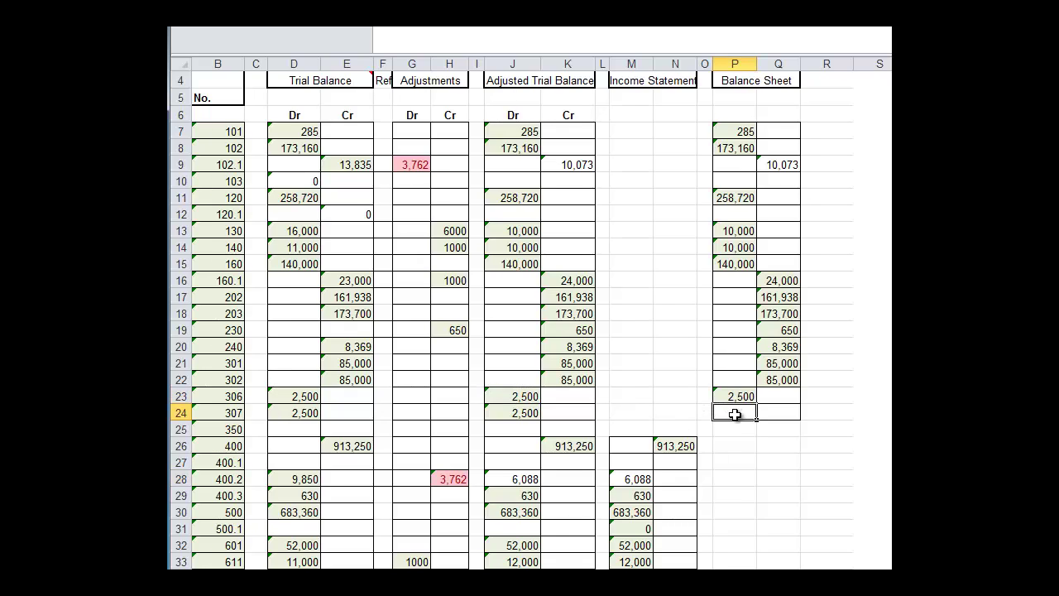
{"action": "type", "text": "="}
{"action": "left_click", "coordinate": [516, 413]}
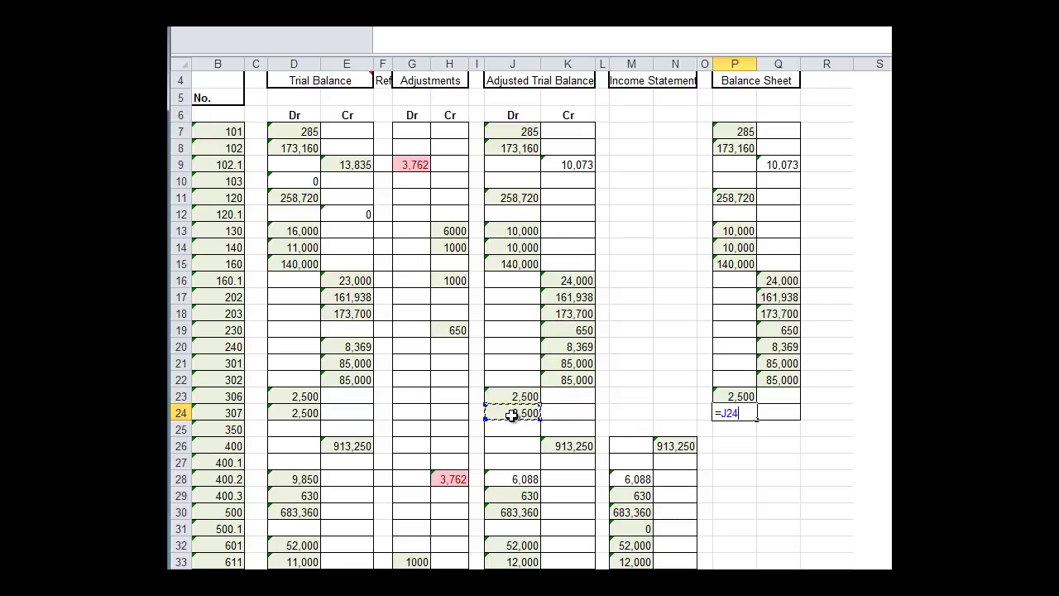
{"action": "key", "text": "Return"}
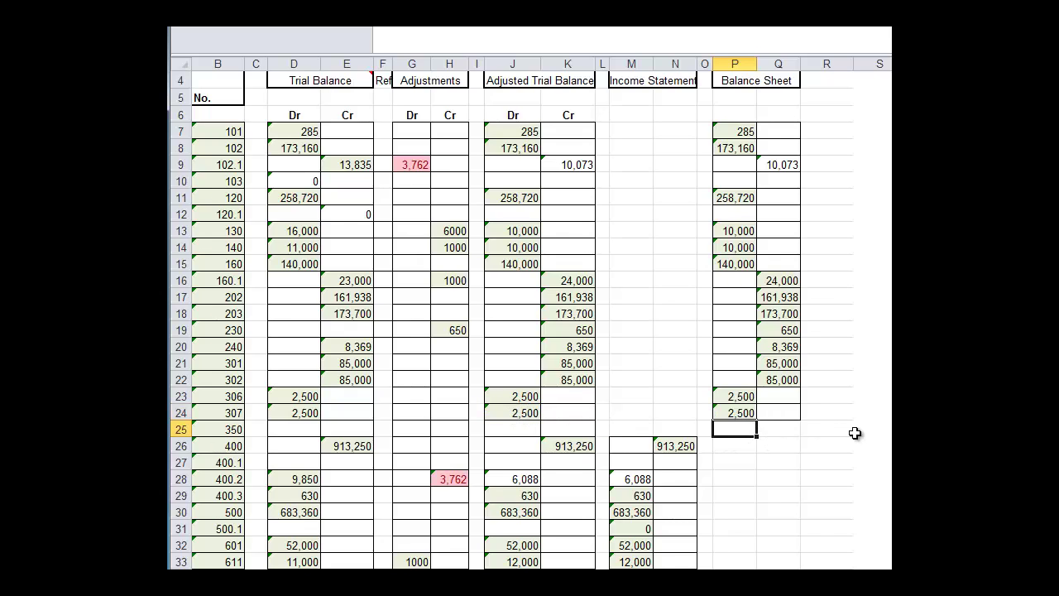
Sum P7:P24 and copy it across, giving totals of 597,165 debit and 548,730 credit
{"action": "scroll", "coordinate": [860, 433], "scroll_direction": "down", "scroll_amount": 3}
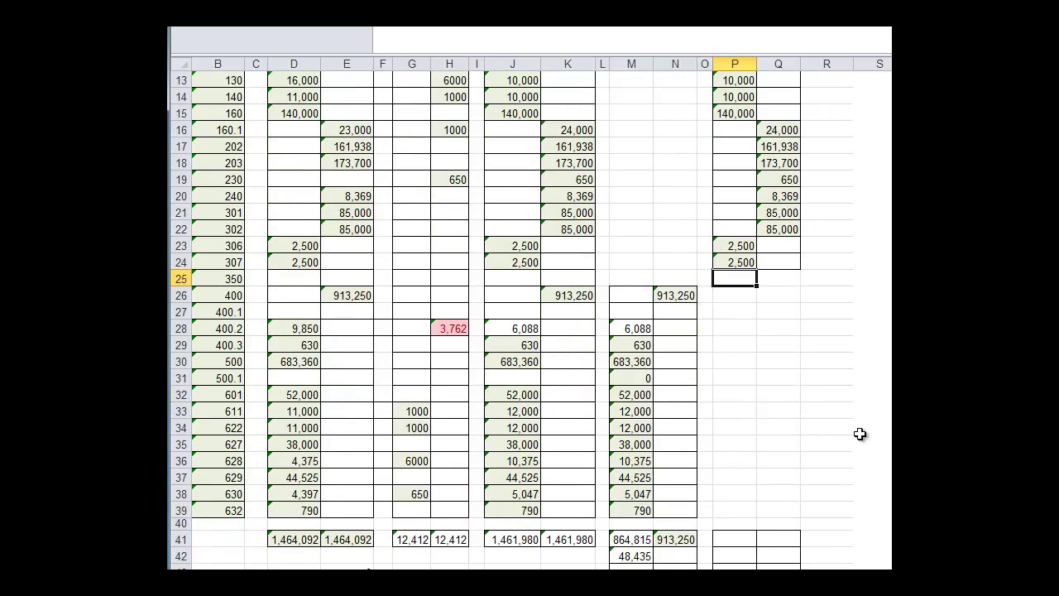
{"action": "left_click", "coordinate": [734, 536]}
{"action": "type", "text": "=sum("}
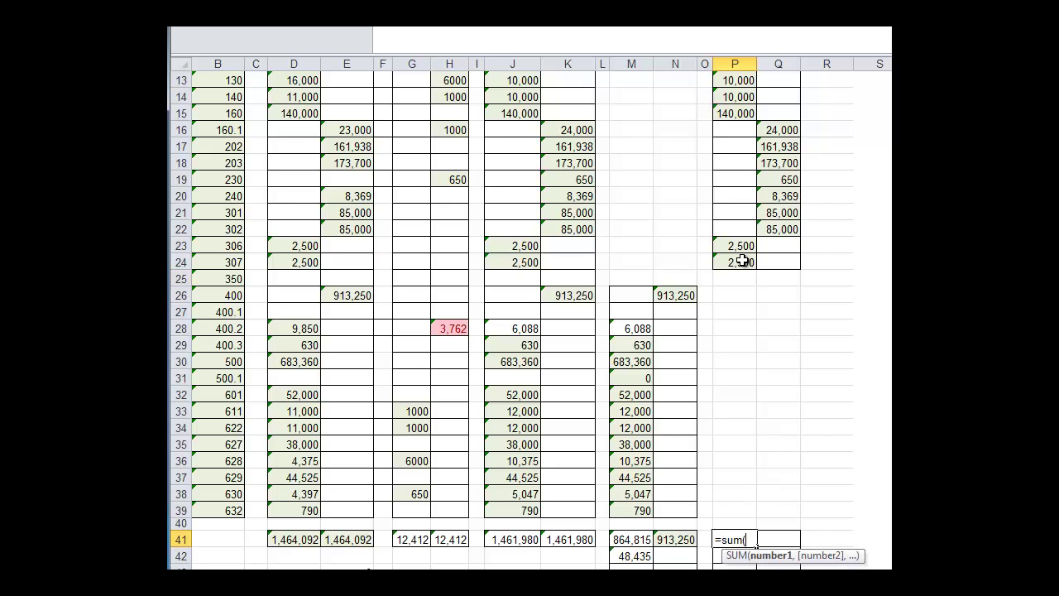
{"action": "left_click_drag", "start_coordinate": [740, 262], "coordinate": [740, 135]}
{"action": "scroll", "coordinate": [740, 135], "scroll_direction": "down", "scroll_amount": 2}
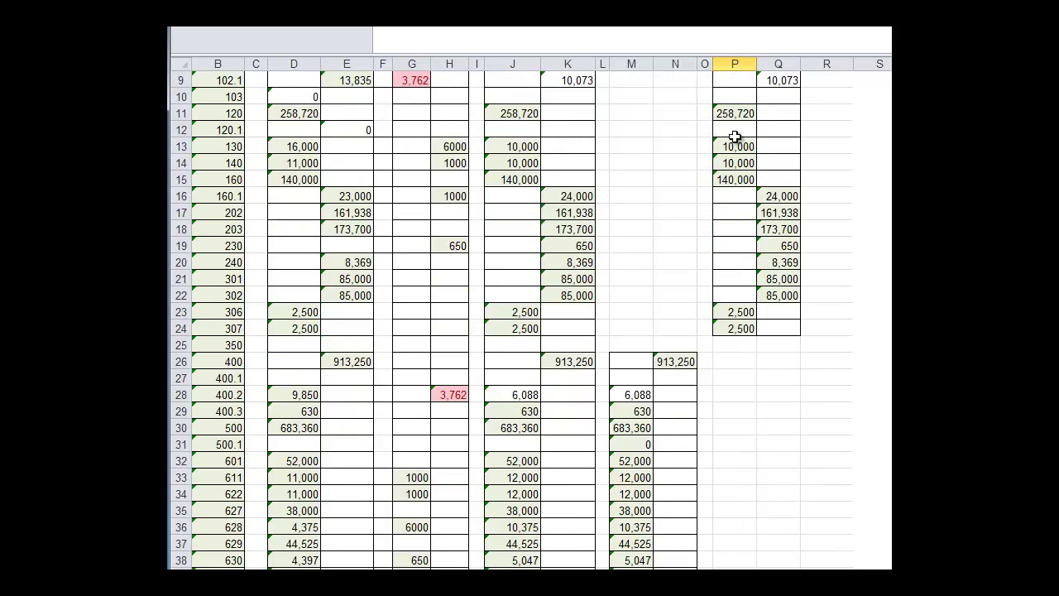
{"action": "key", "text": "Return"}
{"action": "left_click_drag", "start_coordinate": [740, 405], "coordinate": [774, 409]}
{"action": "key", "text": "ctrl+r"}
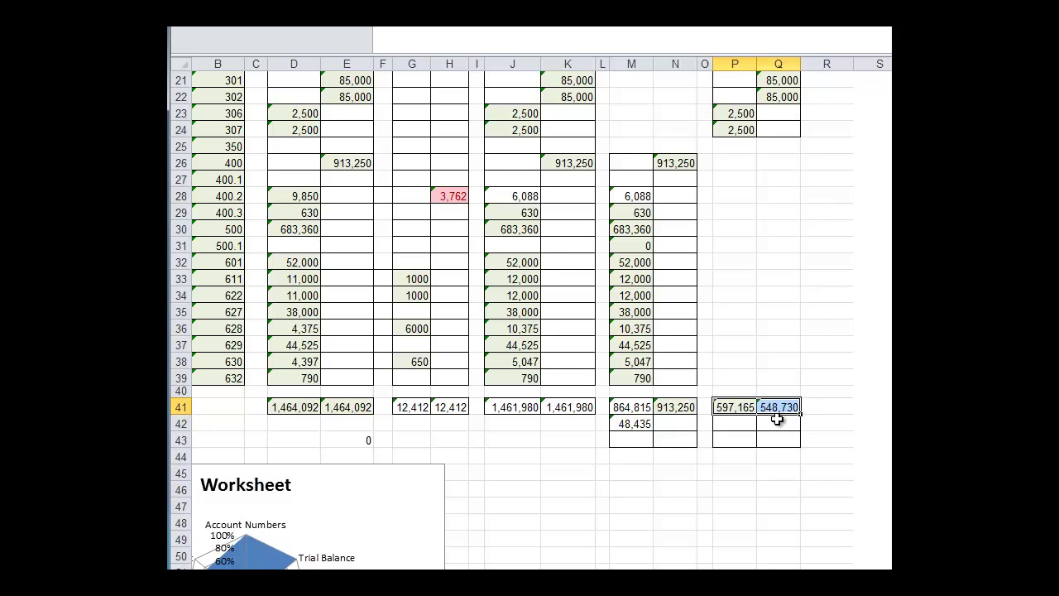
Enter =P41-Q41 under the credit total to add the 48,435 net profit balancing figure
{"action": "left_click", "coordinate": [779, 420]}
{"action": "type", "text": "="}
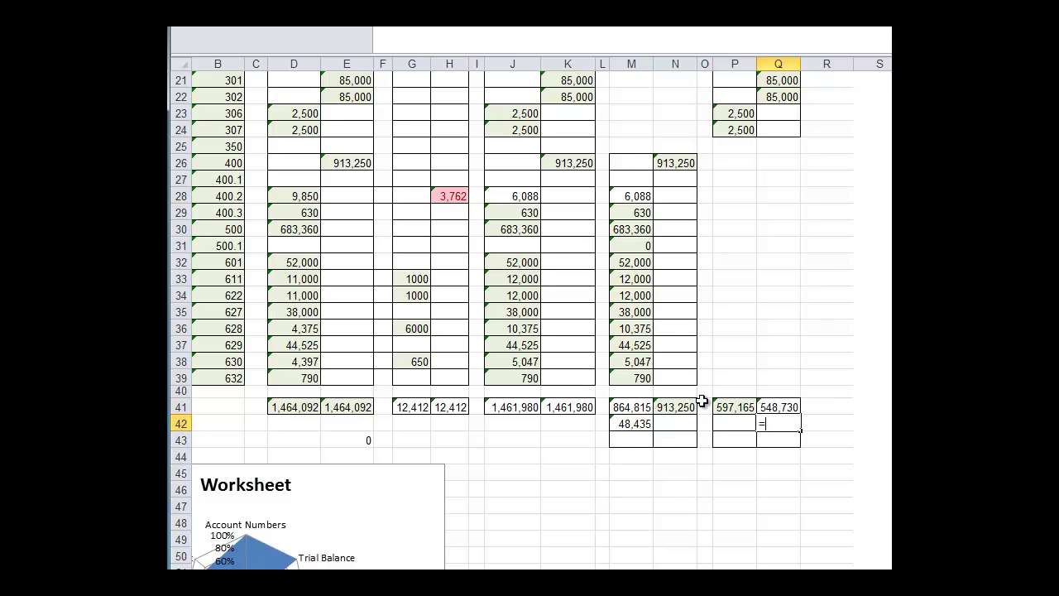
{"action": "left_click", "coordinate": [718, 407]}
{"action": "type", "text": "-"}
{"action": "left_click", "coordinate": [778, 408]}
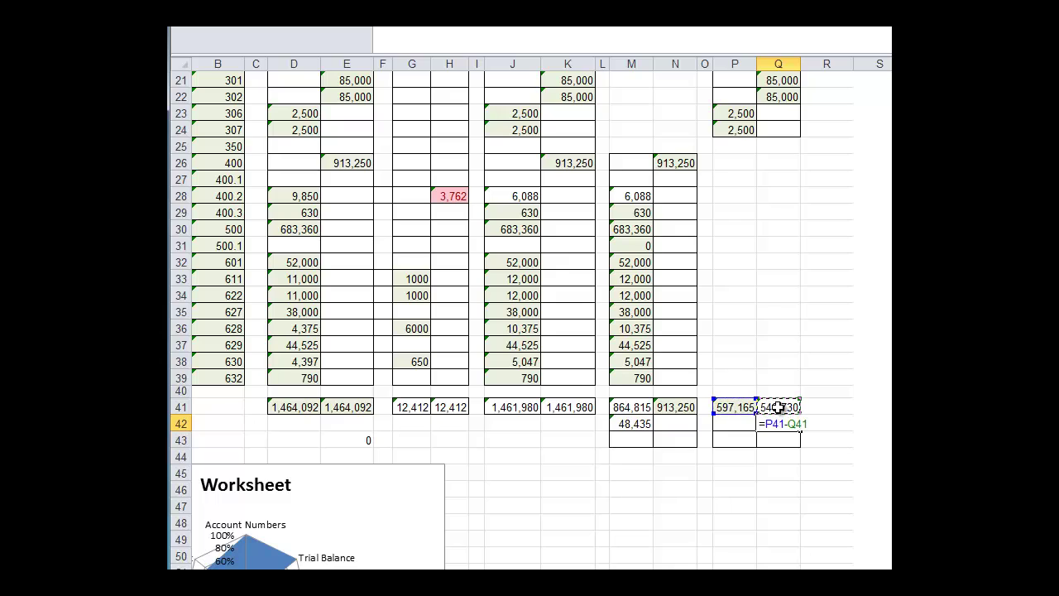
{"action": "key", "text": "Return"}
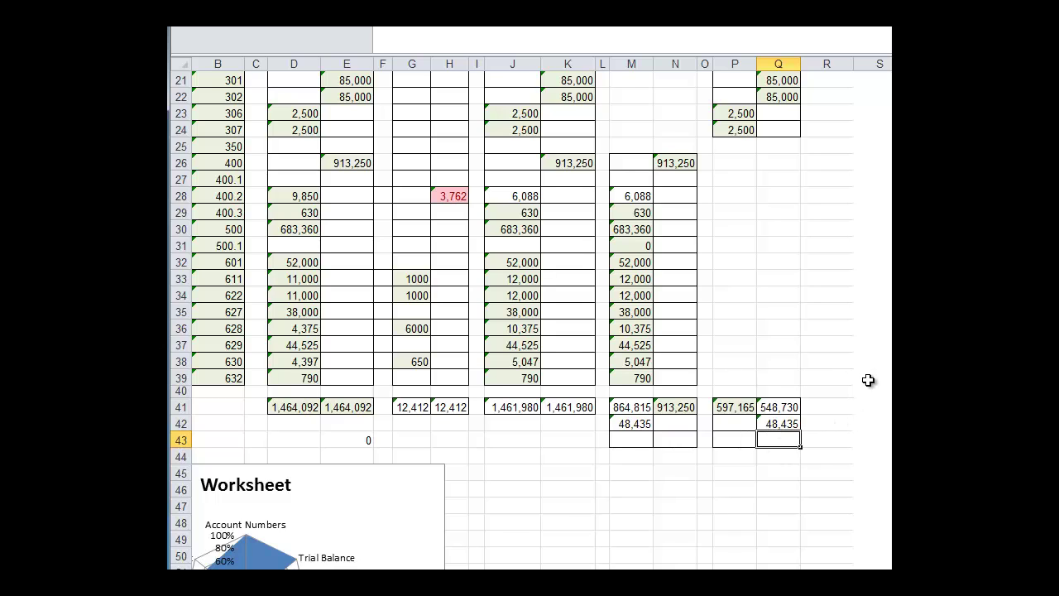
{"action": "scroll", "coordinate": [867, 380], "scroll_direction": "up", "scroll_amount": 1}
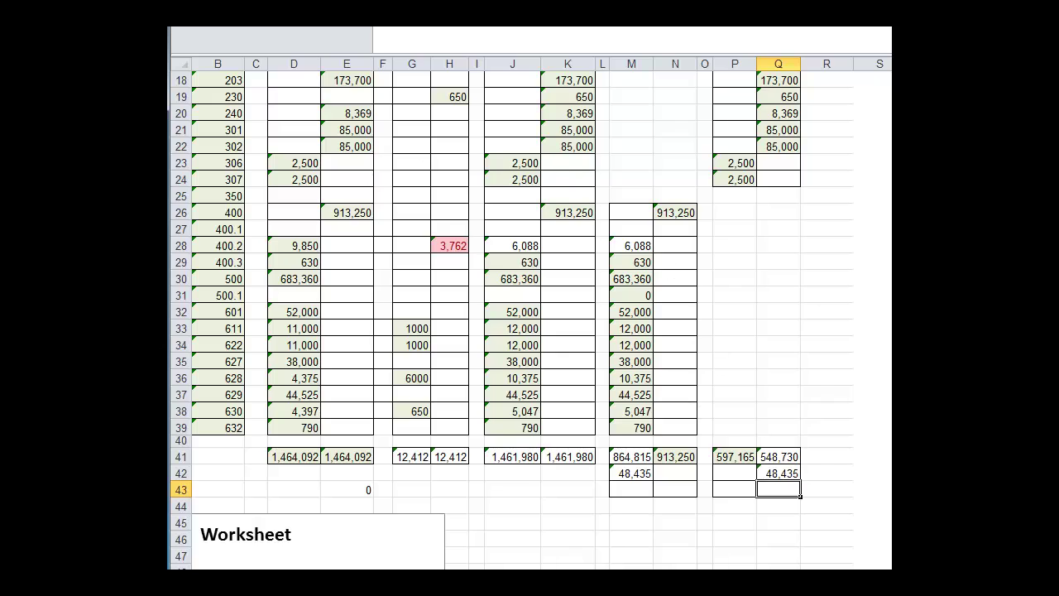
{"action": "scroll", "coordinate": [530, 314], "scroll_direction": "up", "scroll_amount": 1}
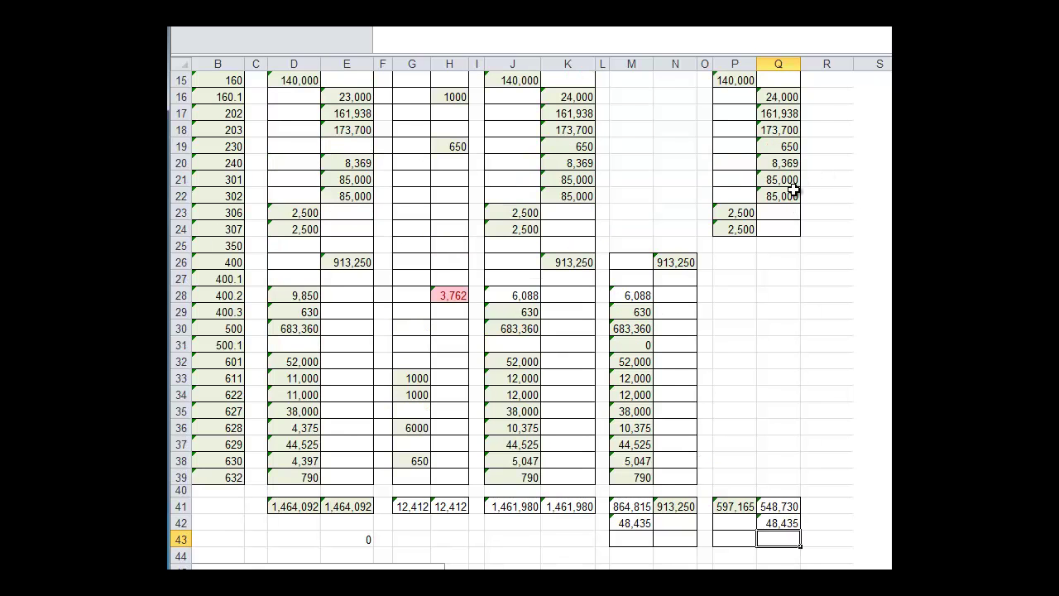